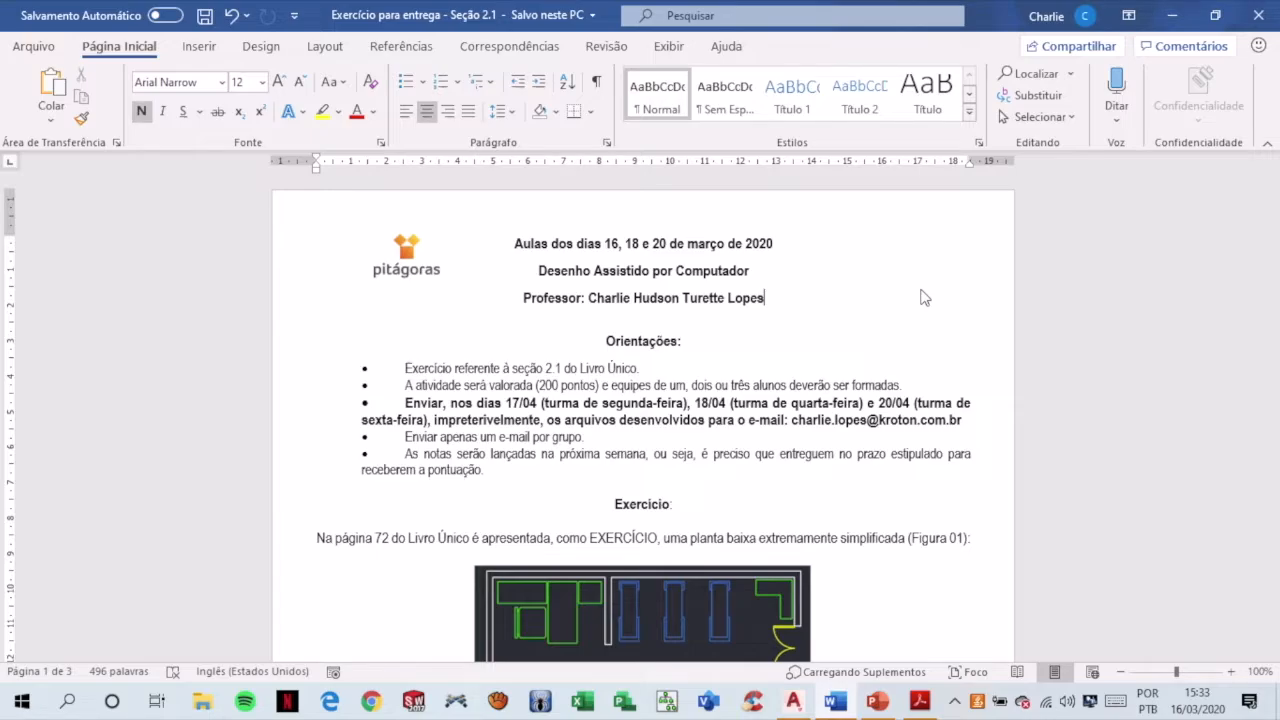
- Review the Orientações bullets, highlighting the 200-point value, the delivery dates for each class, the submission e-mail and the one-e-mail-per-group rule
{"action": "left_click", "coordinate": [407, 369]}
{"action": "left_click", "coordinate": [651, 386], "text": "shift"}
{"action": "scroll", "coordinate": [627, 384], "scroll_direction": "down", "scroll_amount": 1}
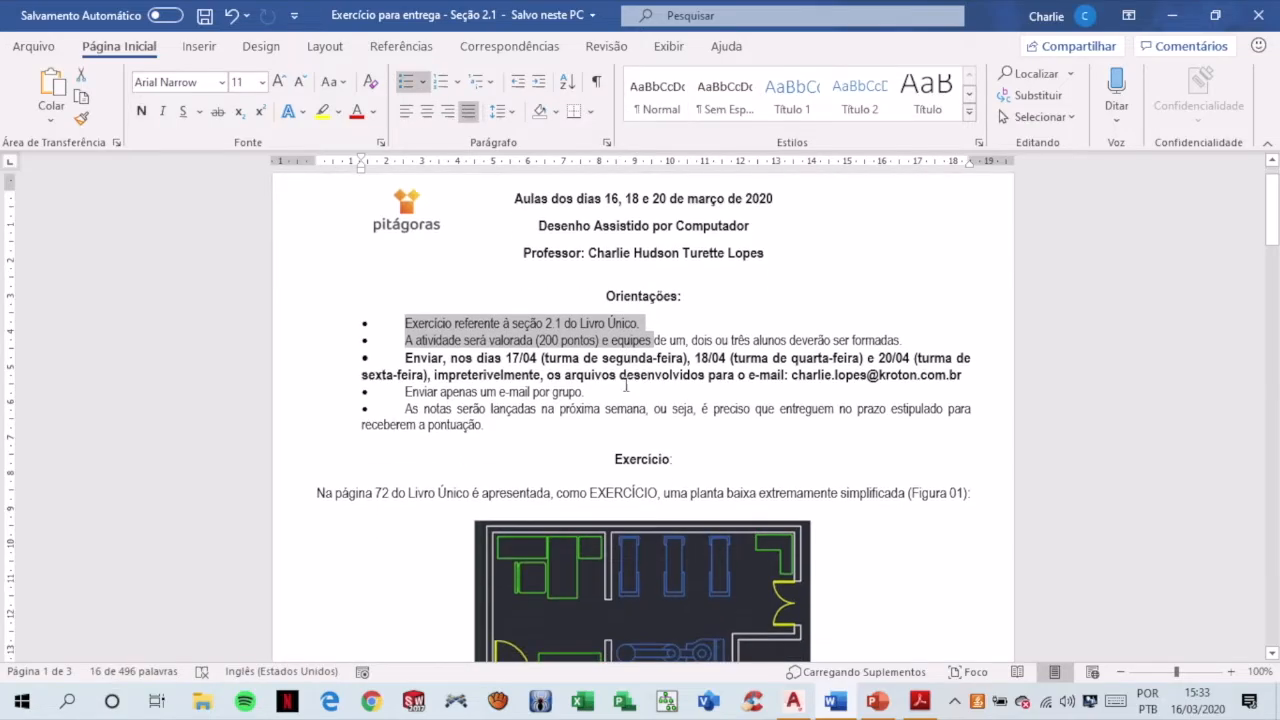
{"action": "left_click", "coordinate": [586, 352]}
{"action": "left_click_drag", "start_coordinate": [536, 340], "coordinate": [600, 341]}
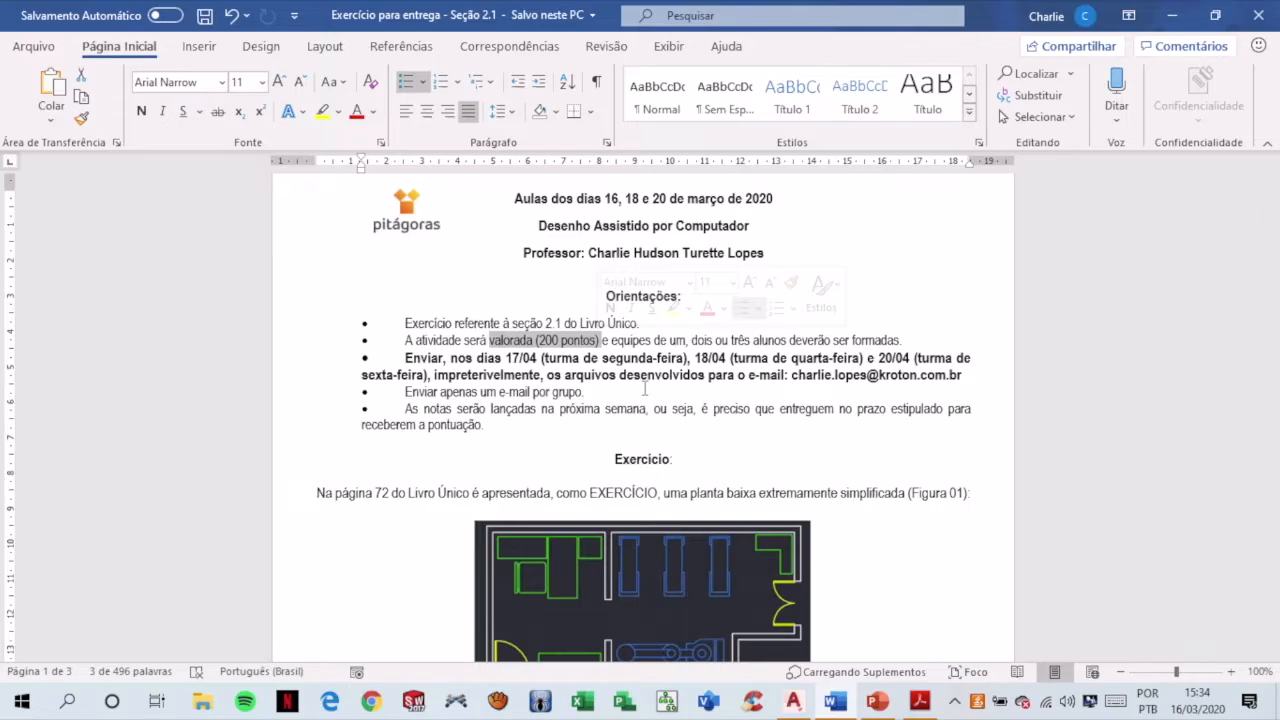
{"action": "left_click", "coordinate": [414, 358]}
{"action": "left_click_drag", "start_coordinate": [420, 358], "coordinate": [694, 360]}
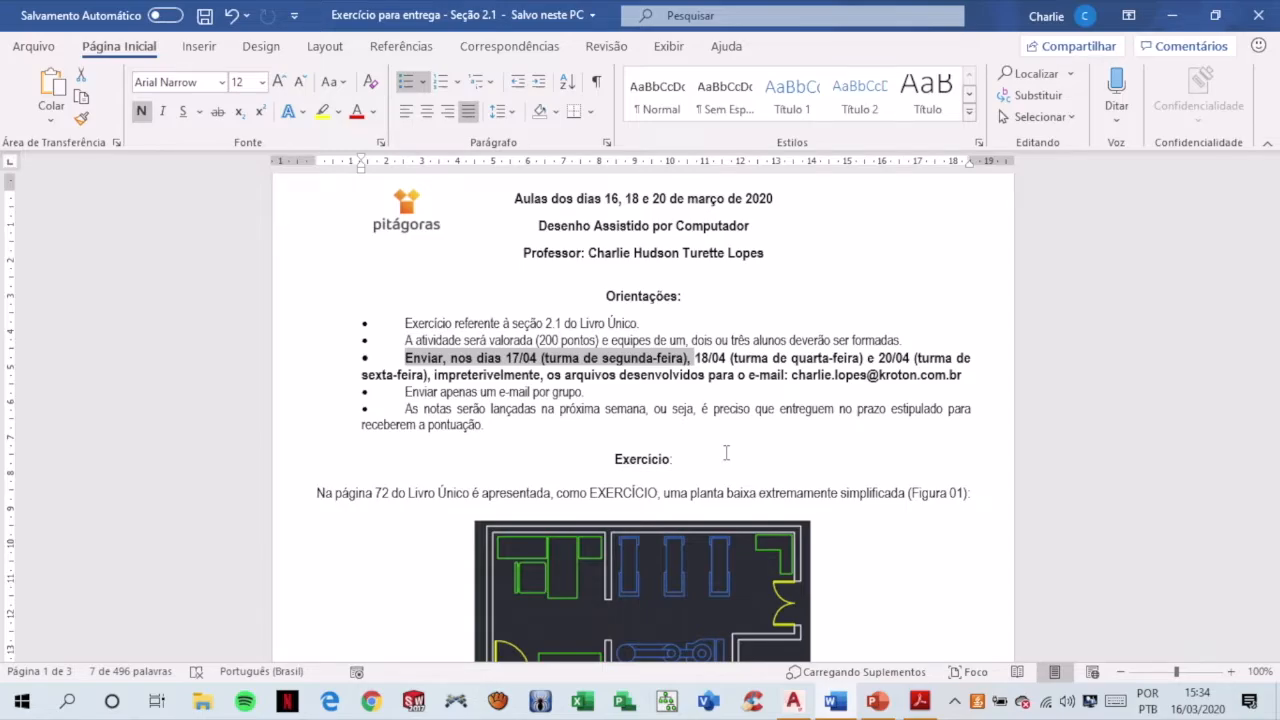
{"action": "left_click", "coordinate": [749, 378]}
{"action": "left_click_drag", "start_coordinate": [696, 358], "coordinate": [430, 374]}
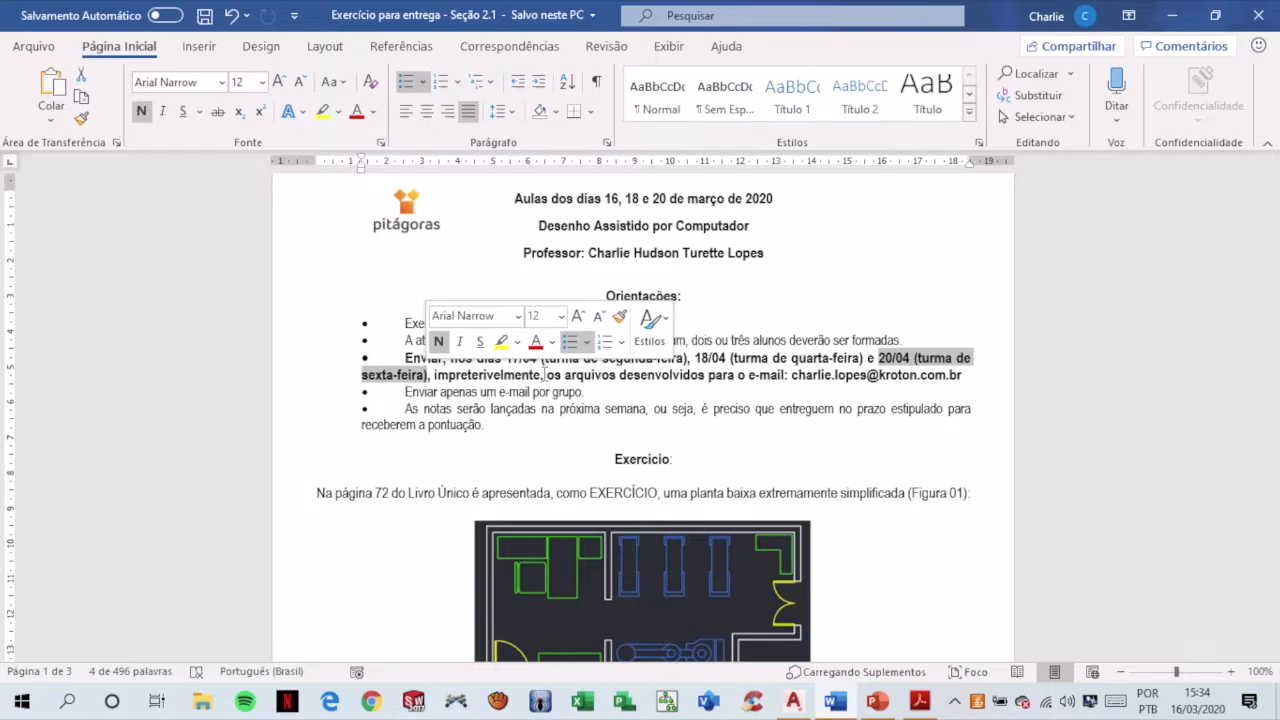
{"action": "left_click", "coordinate": [637, 376]}
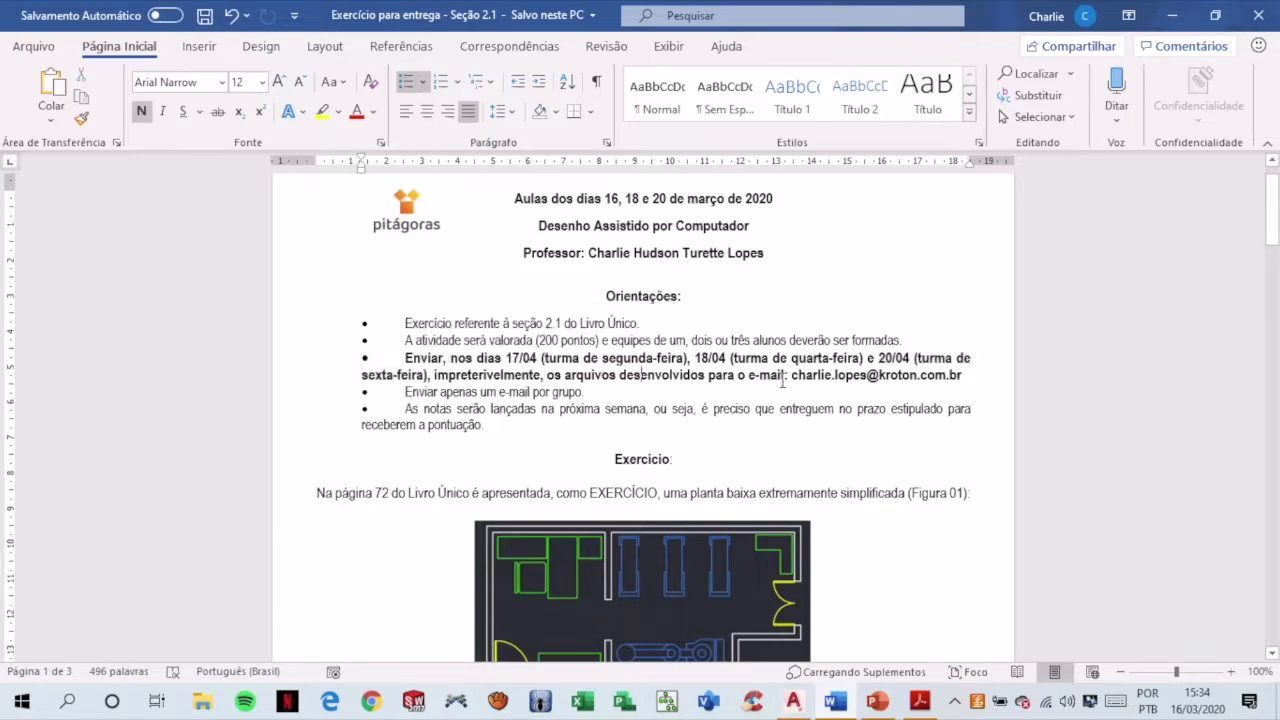
{"action": "left_click_drag", "start_coordinate": [792, 376], "coordinate": [962, 378]}
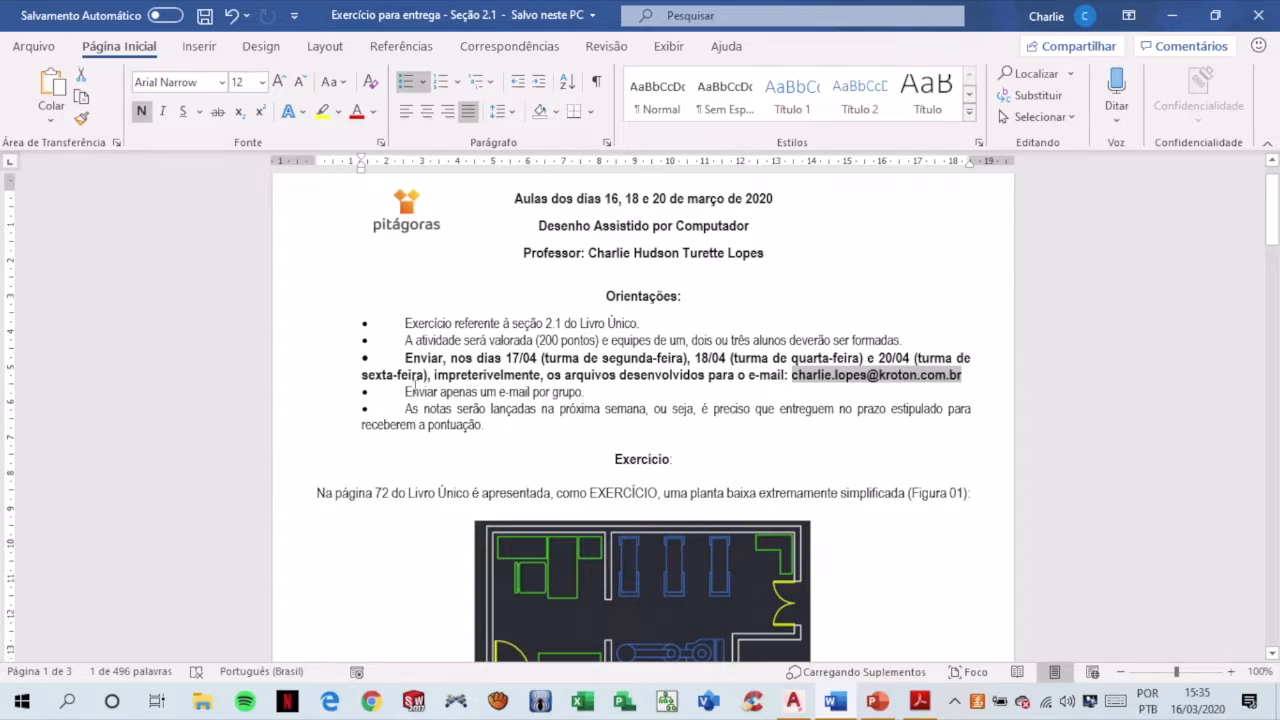
{"action": "left_click_drag", "start_coordinate": [401, 391], "coordinate": [592, 392]}
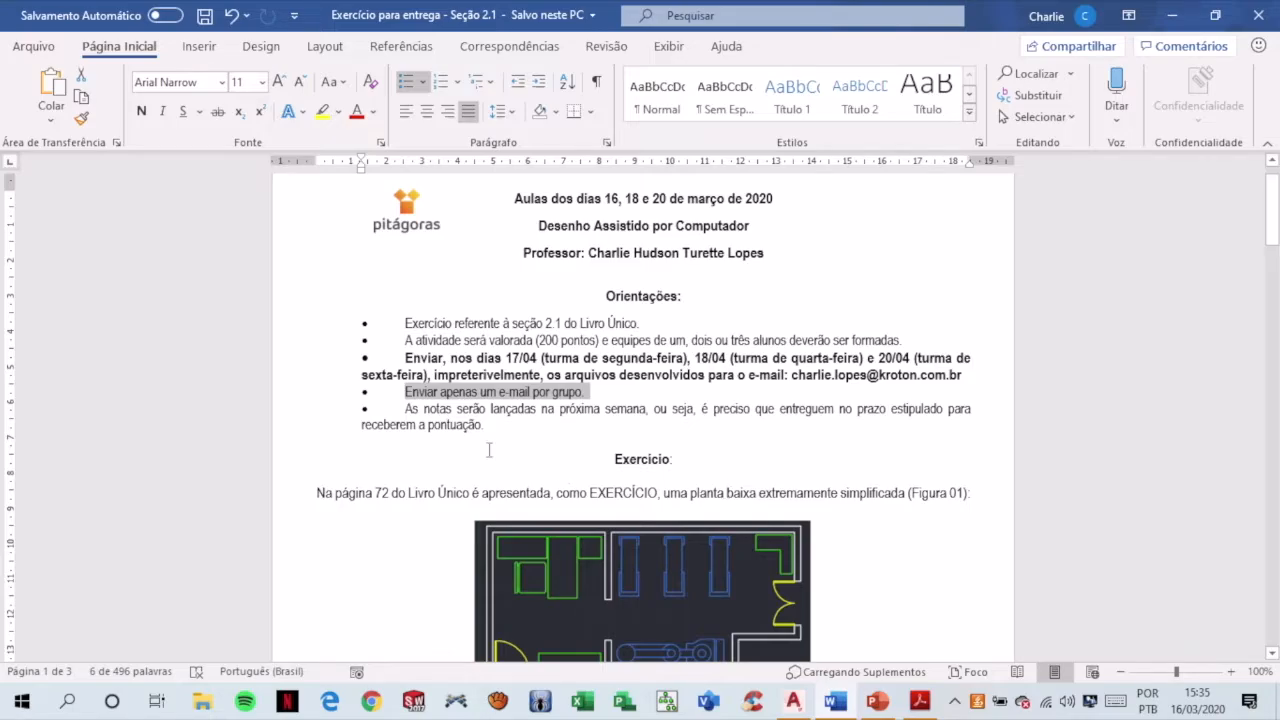
- Replace "na próxima" with "nessa" in the last Orientações bullet about when grades are posted
{"action": "left_click_drag", "start_coordinate": [491, 409], "coordinate": [646, 409]}
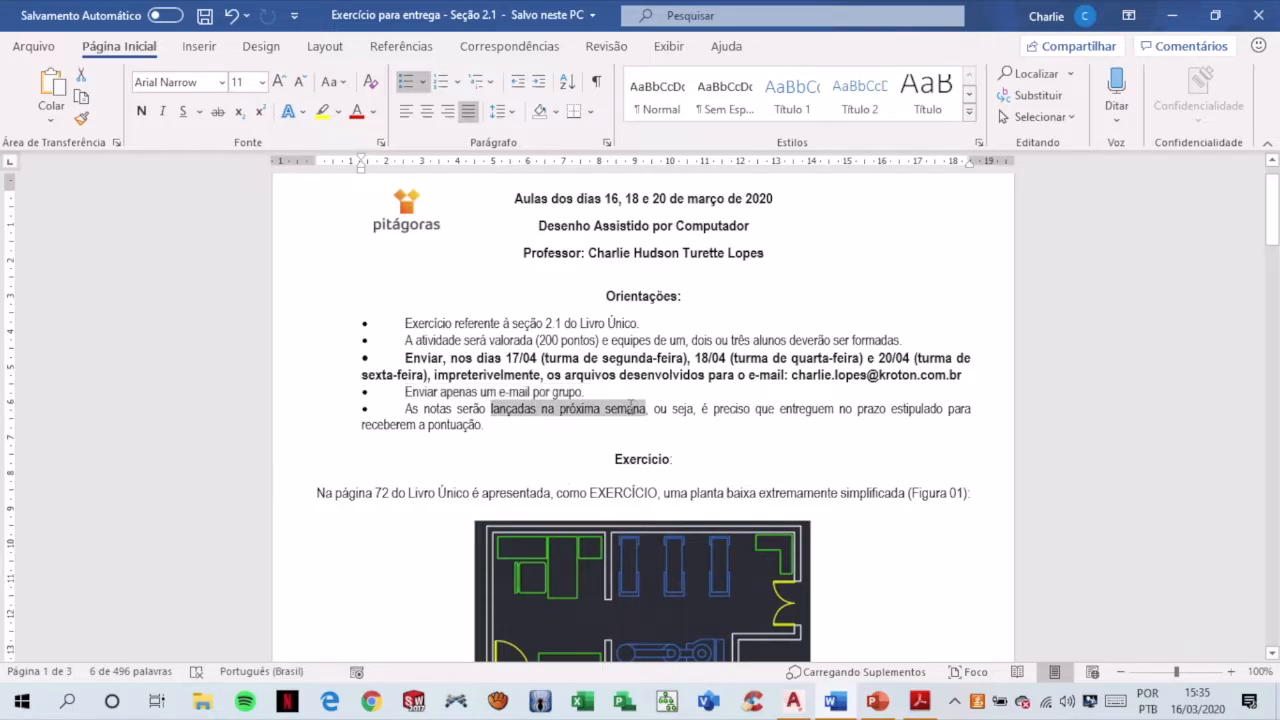
{"action": "key", "text": "Down"}
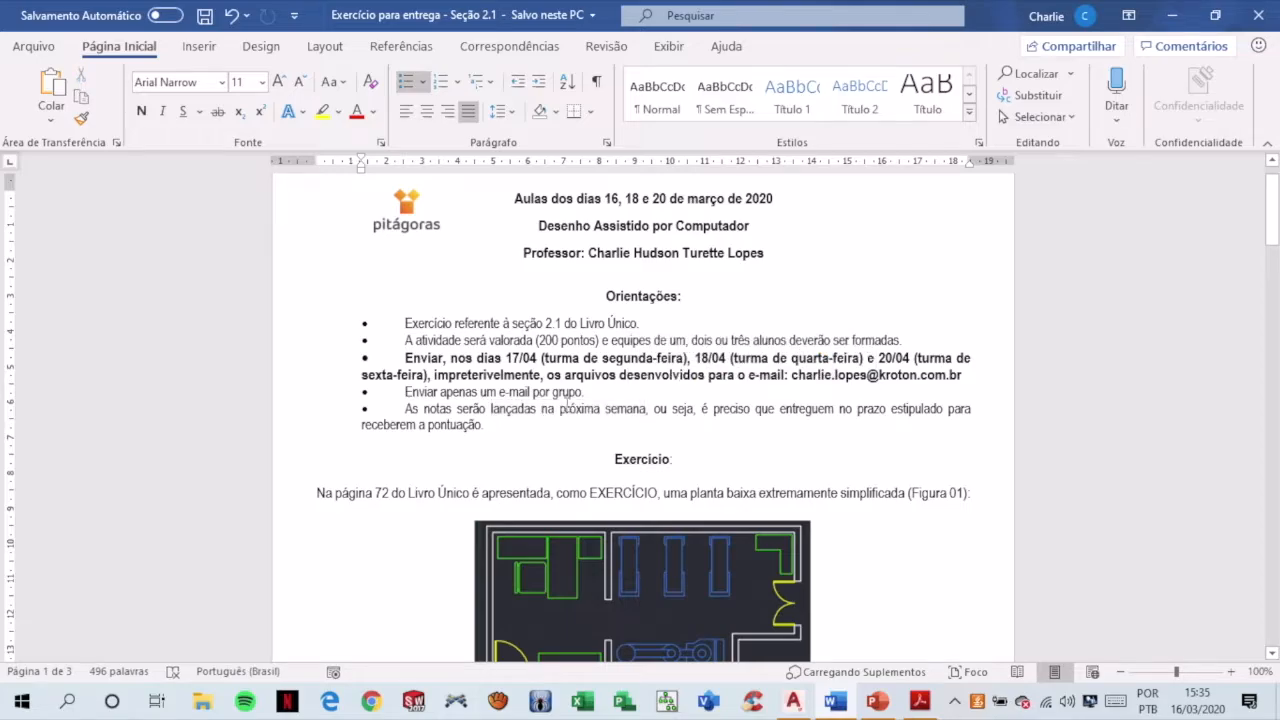
{"action": "left_click_drag", "start_coordinate": [541, 409], "coordinate": [604, 409]}
{"action": "type", "text": "nessa"}
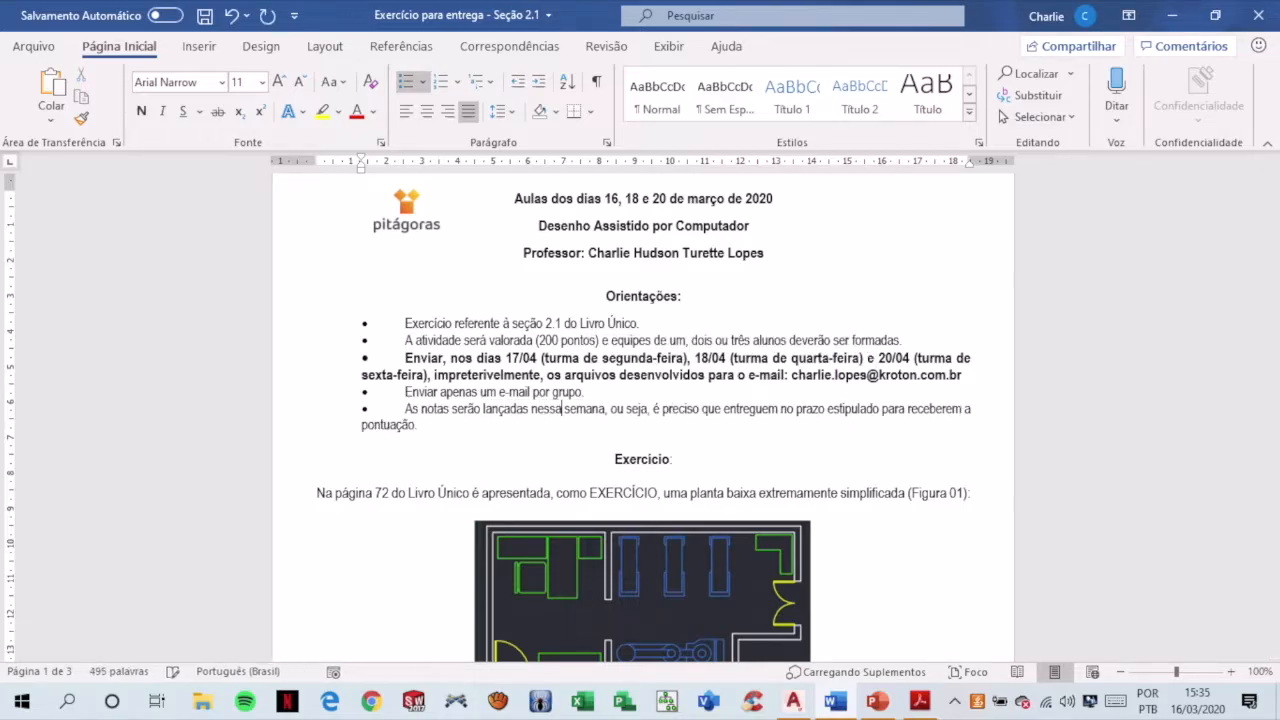
{"action": "key", "text": "Down"}
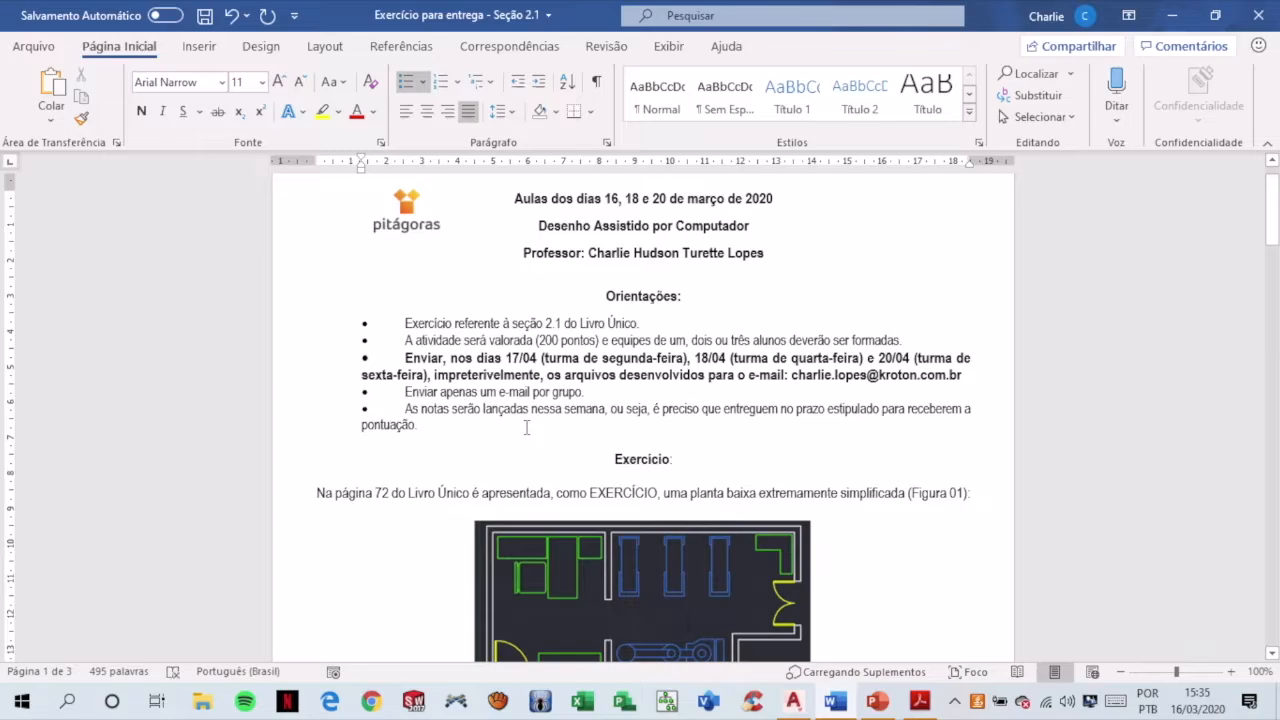
- Highlight the exercise's reference to page 72 and check that printed page in the Livro Único PDF in Adobe Acrobat Reader
{"action": "scroll", "coordinate": [658, 390], "scroll_direction": "down", "scroll_amount": 3}
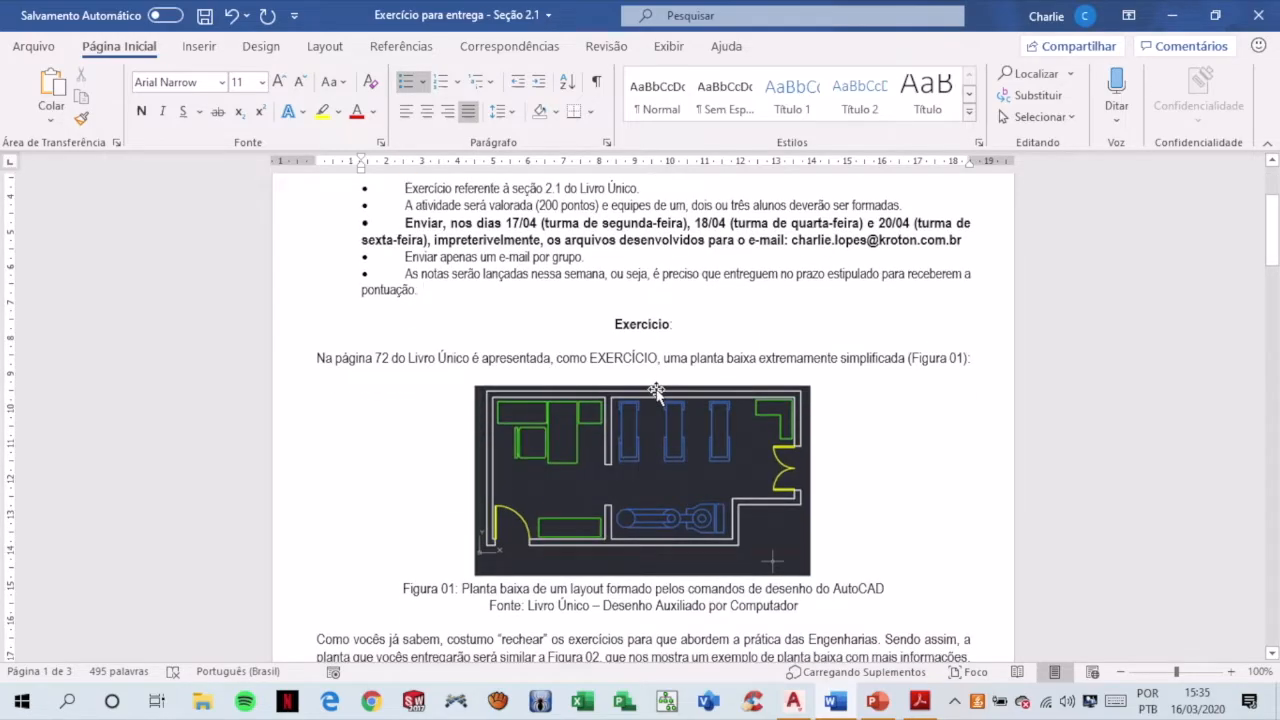
{"action": "left_click_drag", "start_coordinate": [317, 357], "coordinate": [470, 357]}
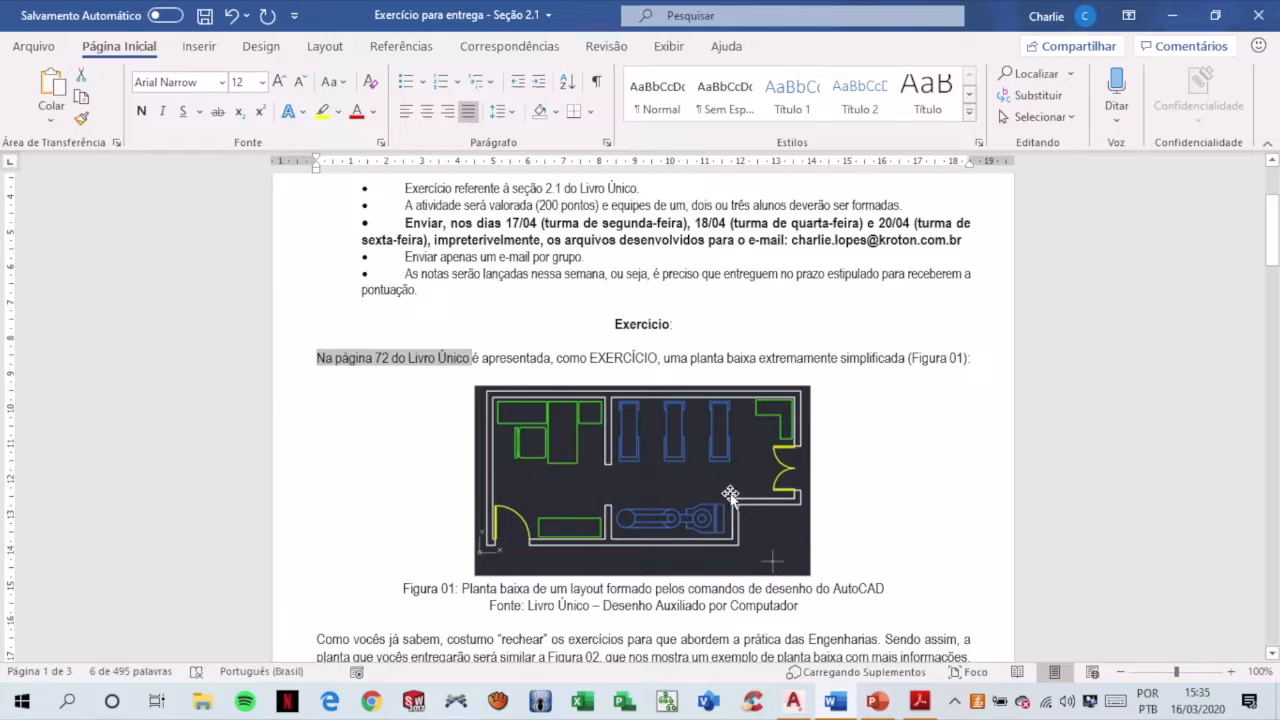
{"action": "left_click", "coordinate": [919, 701]}
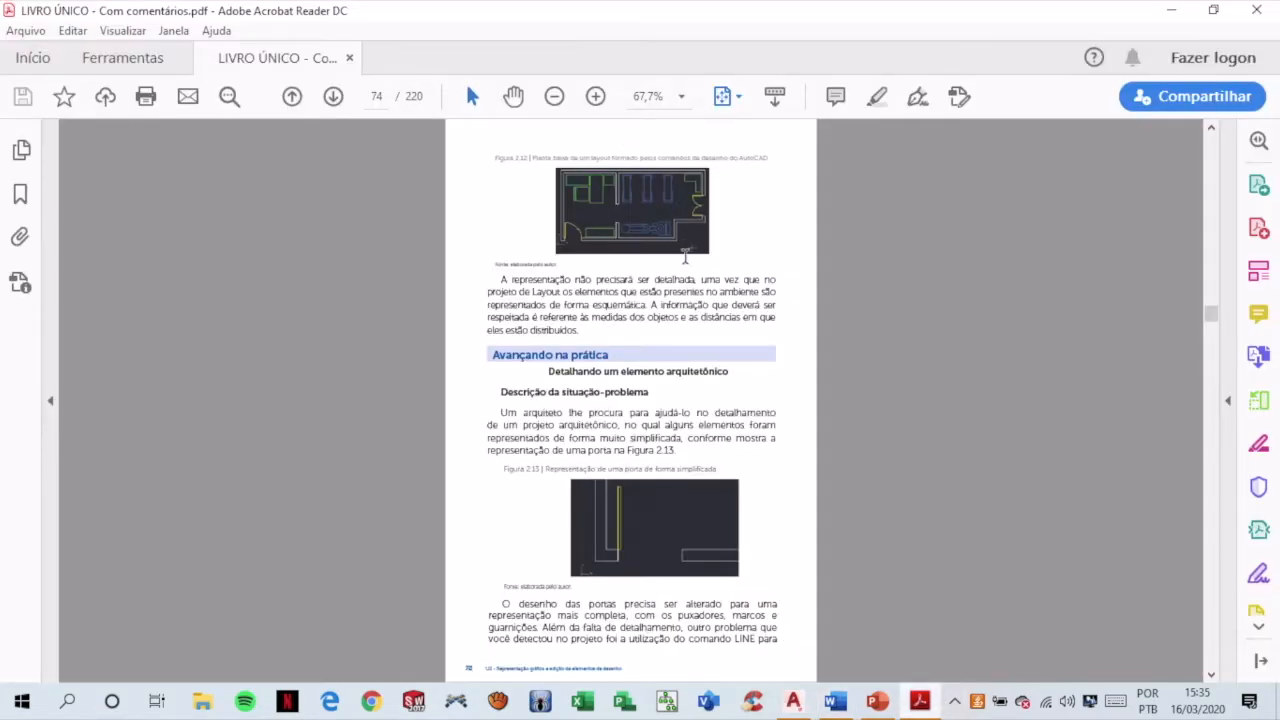
{"action": "left_click", "coordinate": [387, 101]}
{"action": "double_click", "coordinate": [474, 667]}
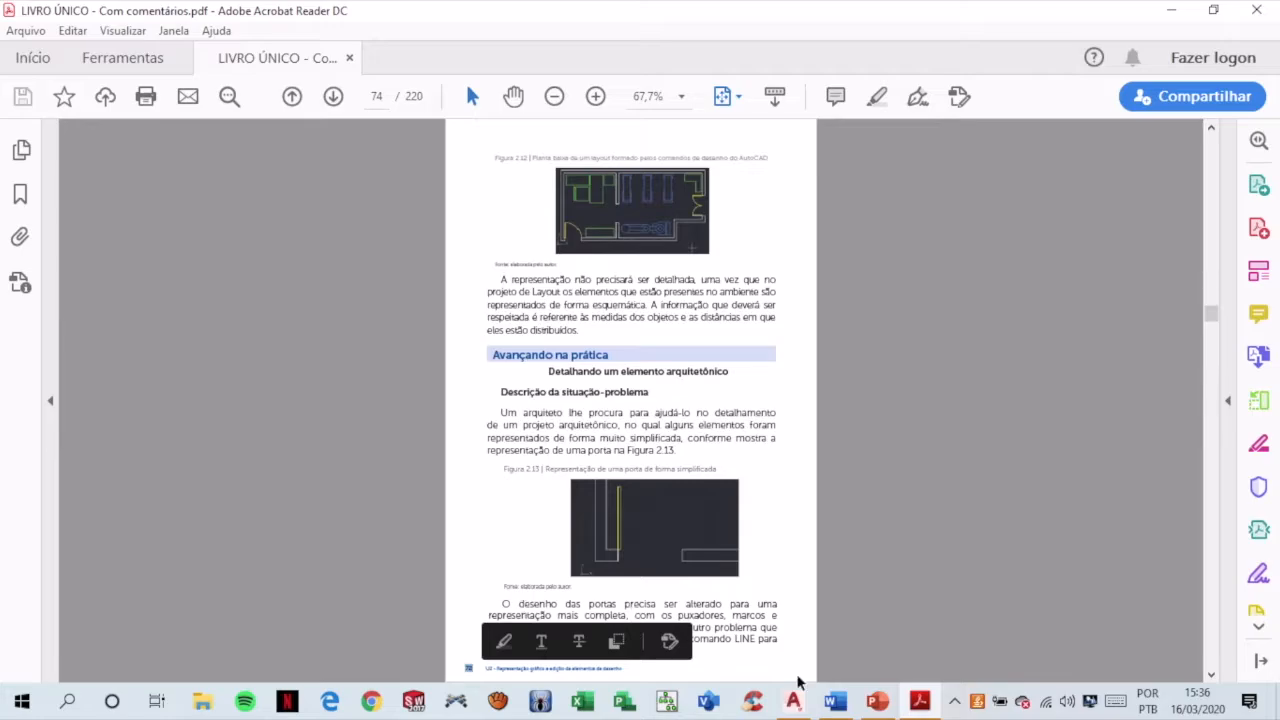
- Switch back to the Word document and read the rest of the exercise statement below Figura 01
{"action": "left_click", "coordinate": [835, 701]}
{"action": "left_click", "coordinate": [868, 469]}
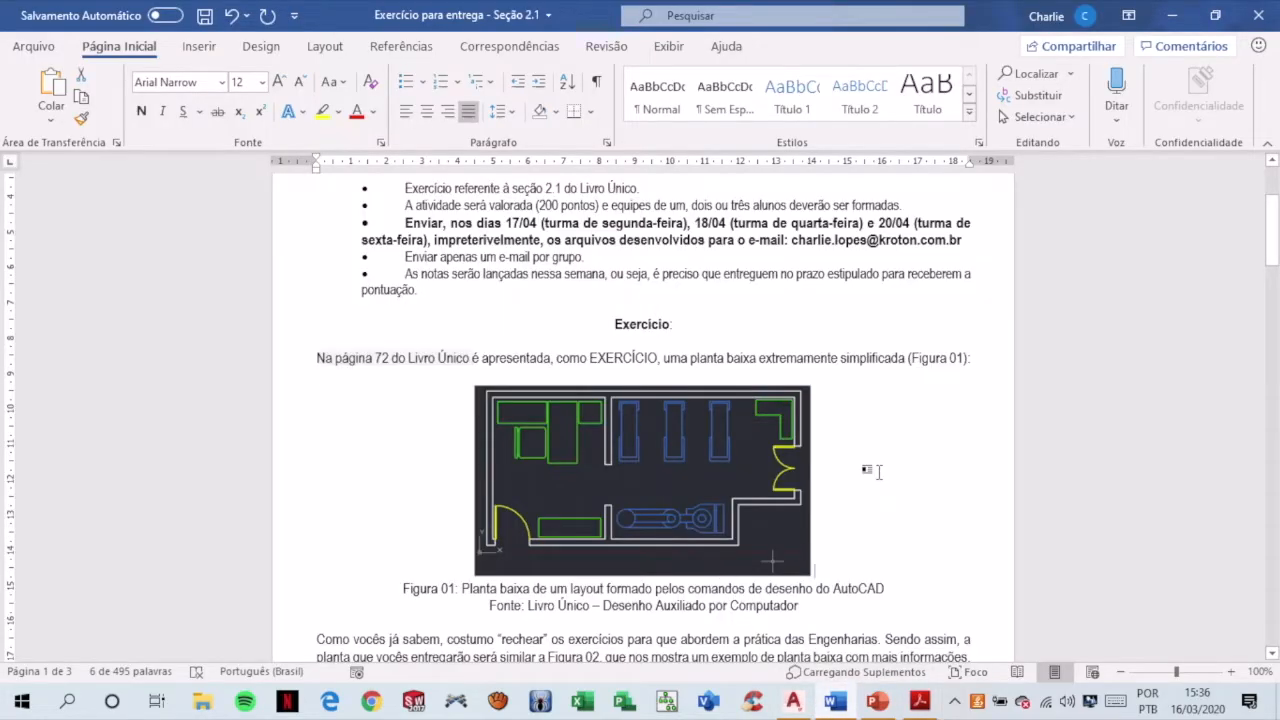
{"action": "scroll", "coordinate": [868, 449], "scroll_direction": "down", "scroll_amount": 3}
{"action": "scroll", "coordinate": [868, 445], "scroll_direction": "down", "scroll_amount": 5}
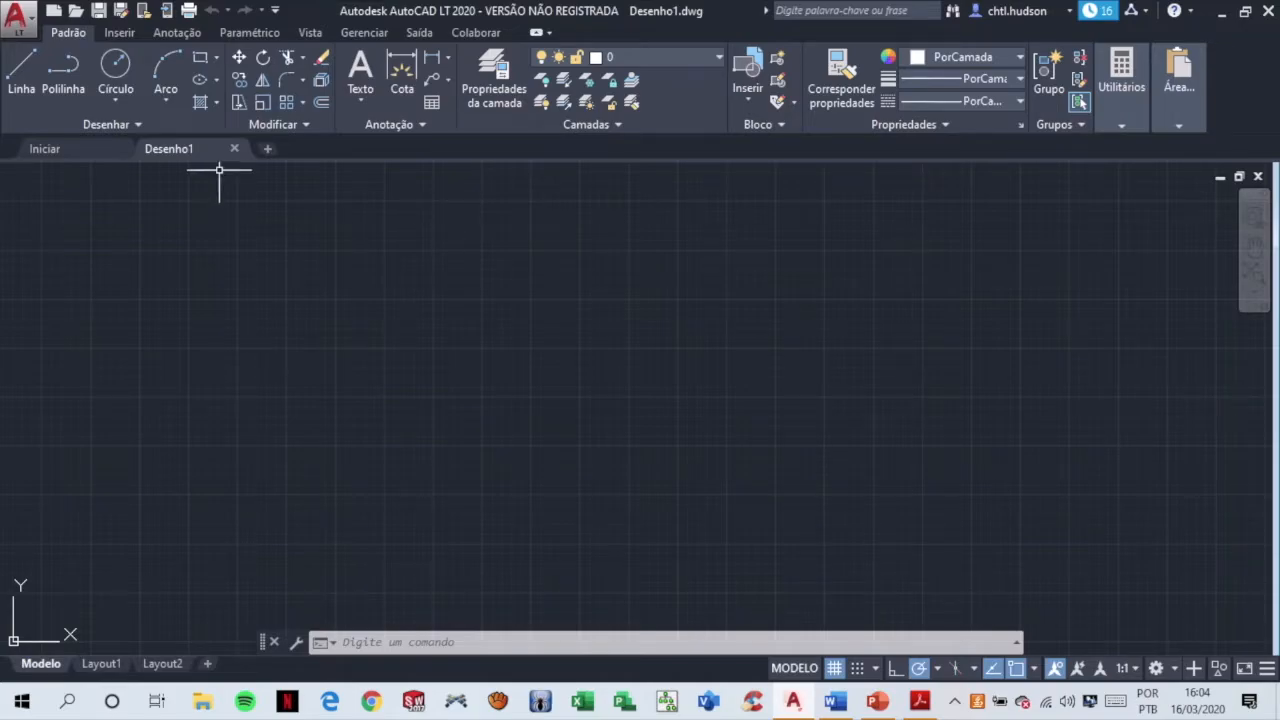
- In AutoCAD, set the drawing units' insertion scale to Metros
{"action": "left_click", "coordinate": [29, 21]}
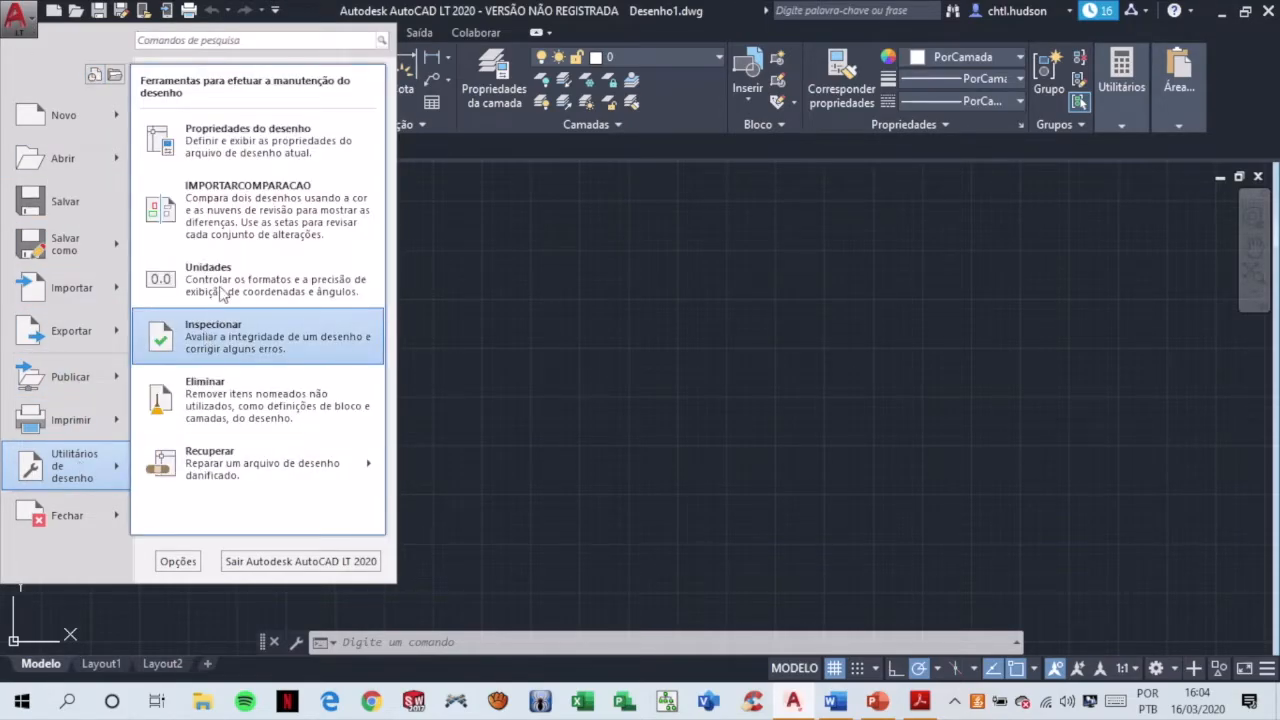
{"action": "key", "text": "Escape"}
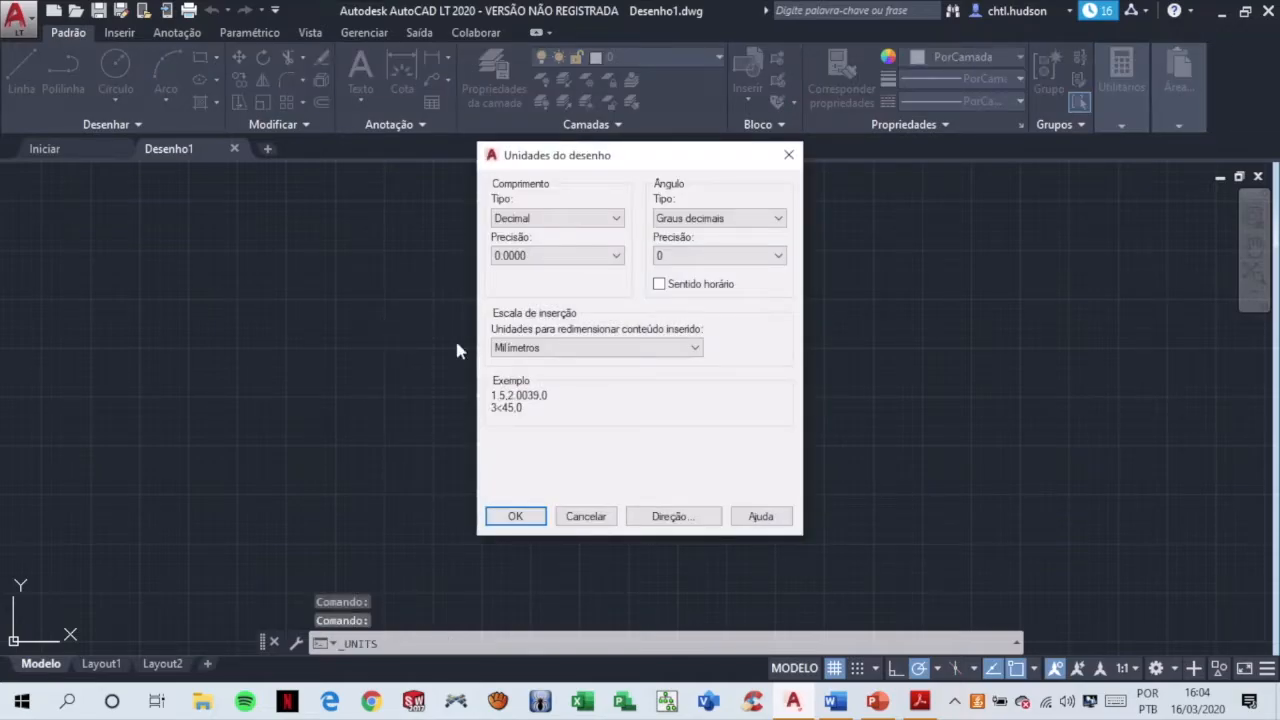
{"action": "left_click", "coordinate": [562, 345]}
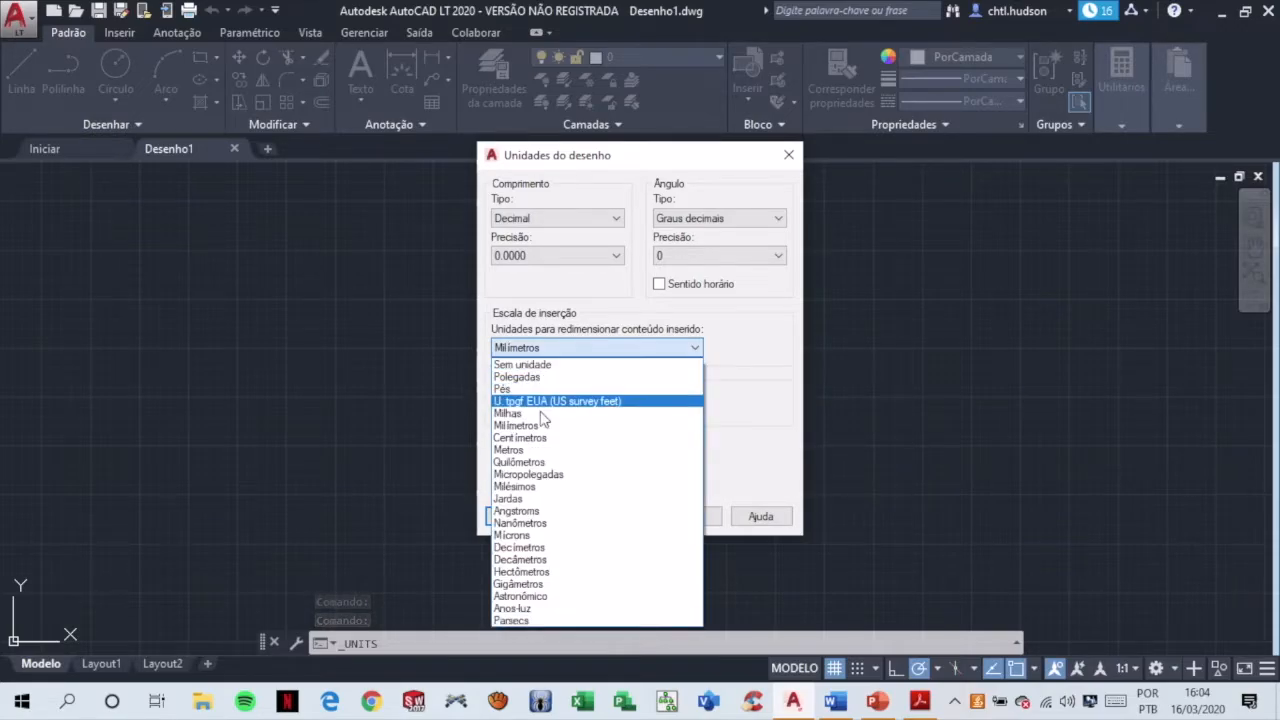
{"action": "left_click", "coordinate": [538, 450]}
{"action": "left_click", "coordinate": [516, 517]}
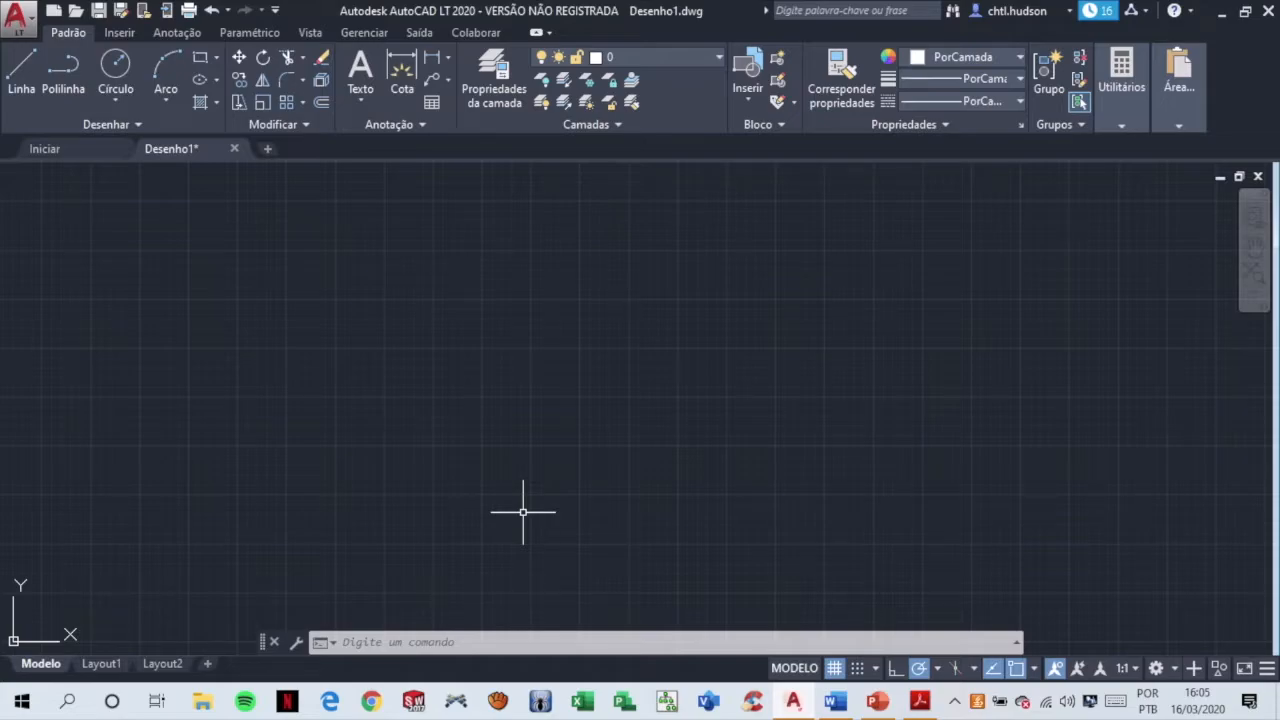
- Draw a 6 by 6 rectangle with its first corner at the origin 0,0
{"action": "left_click", "coordinate": [200, 57]}
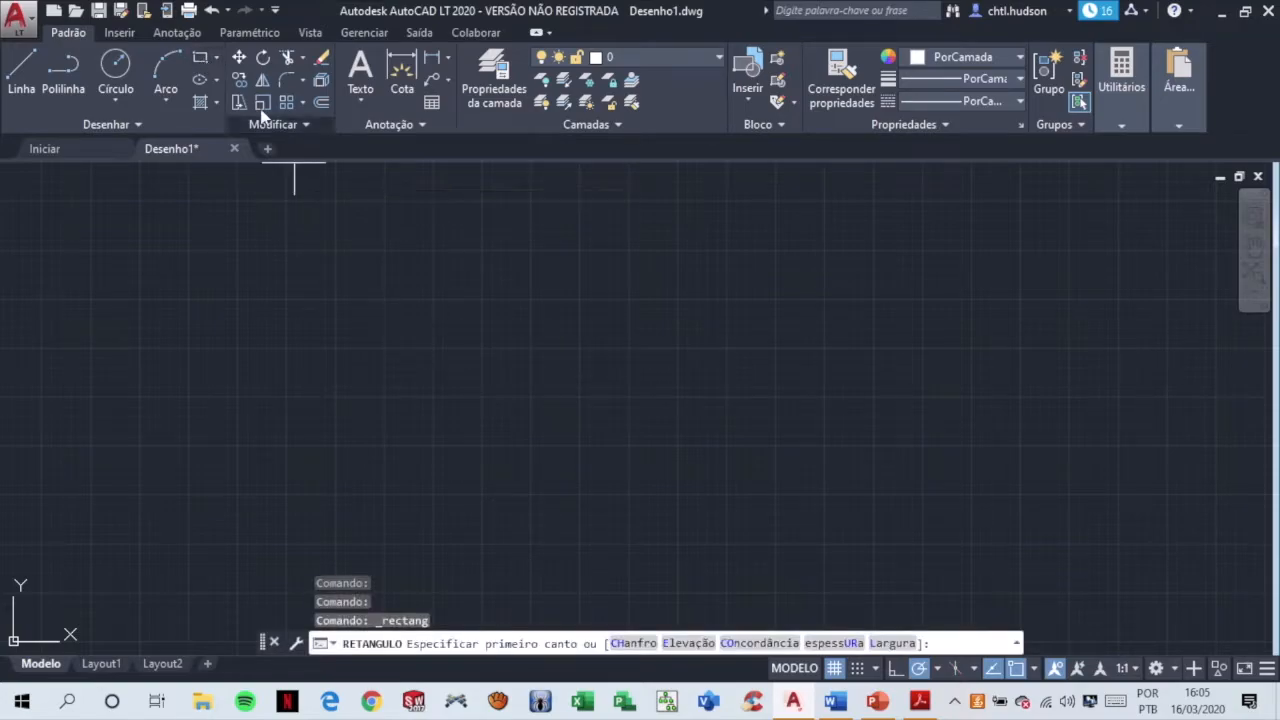
{"action": "type", "text": "0"}
{"action": "key", "text": "Tab"}
{"action": "type", "text": "0"}
{"action": "key", "text": "Return"}
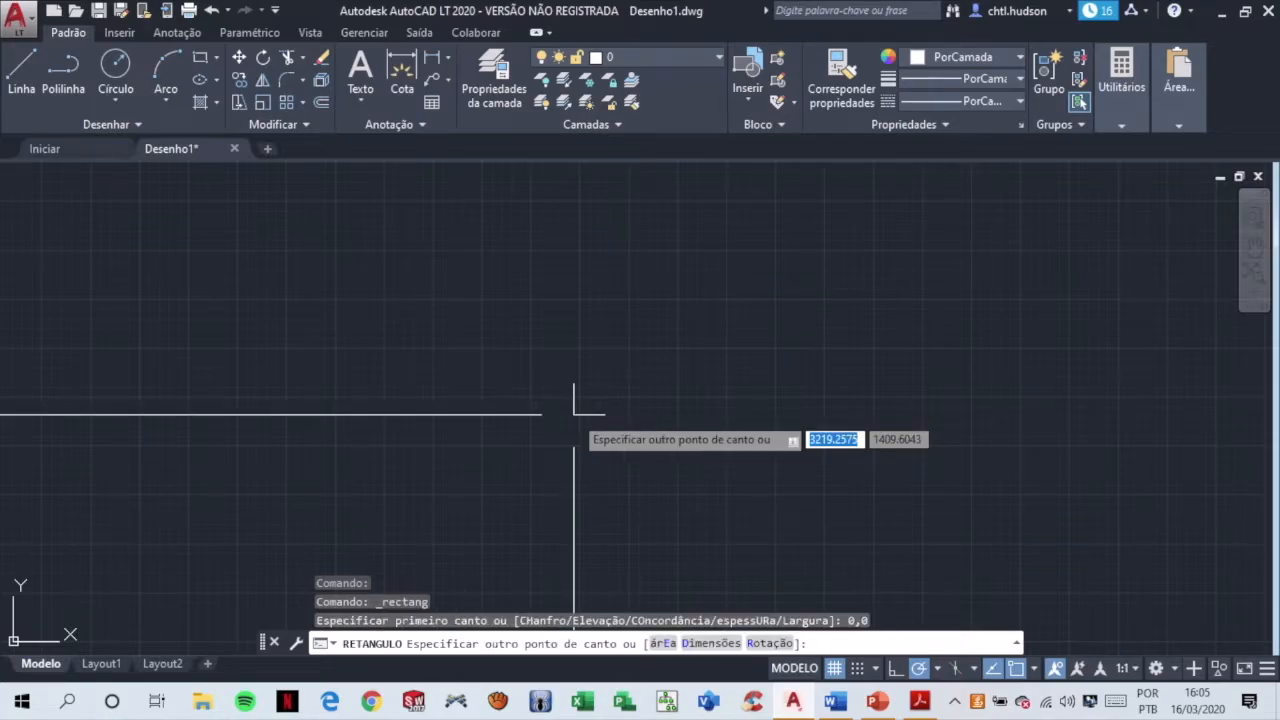
{"action": "scroll", "coordinate": [571, 380], "scroll_direction": "down", "scroll_amount": 3}
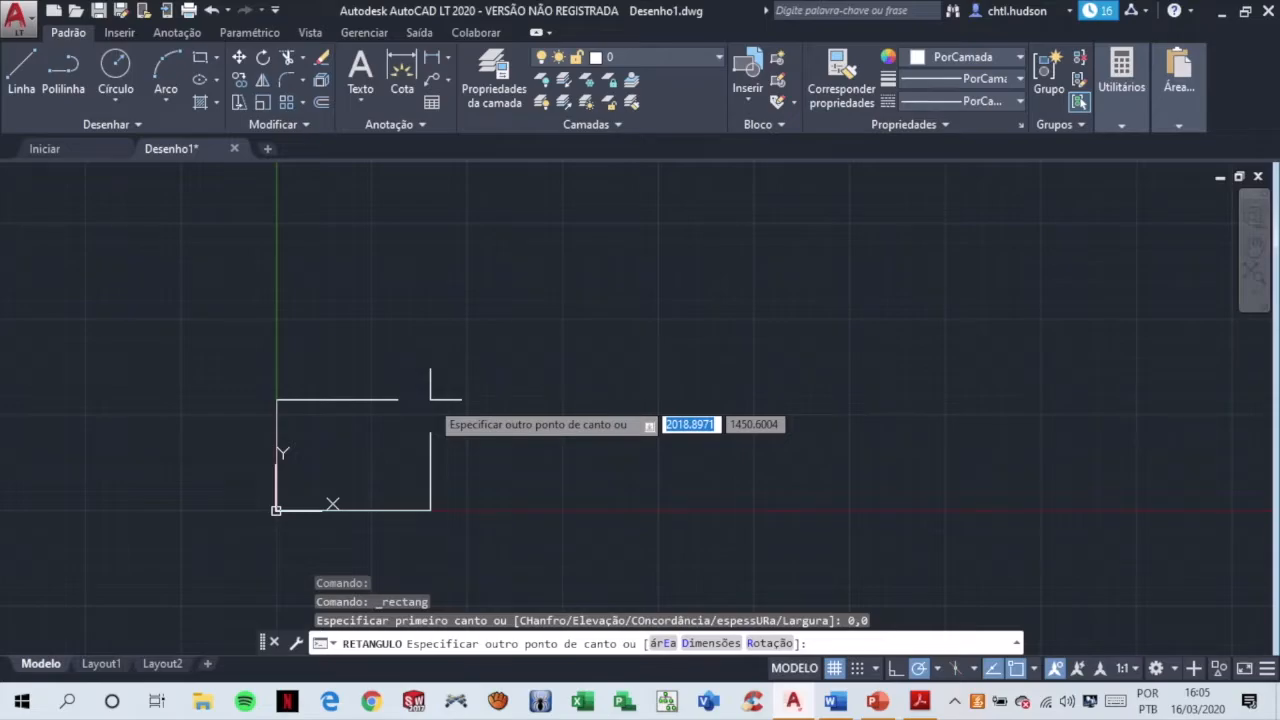
{"action": "type", "text": "6"}
{"action": "key", "text": "Tab"}
{"action": "type", "text": "6"}
{"action": "key", "text": "Return"}
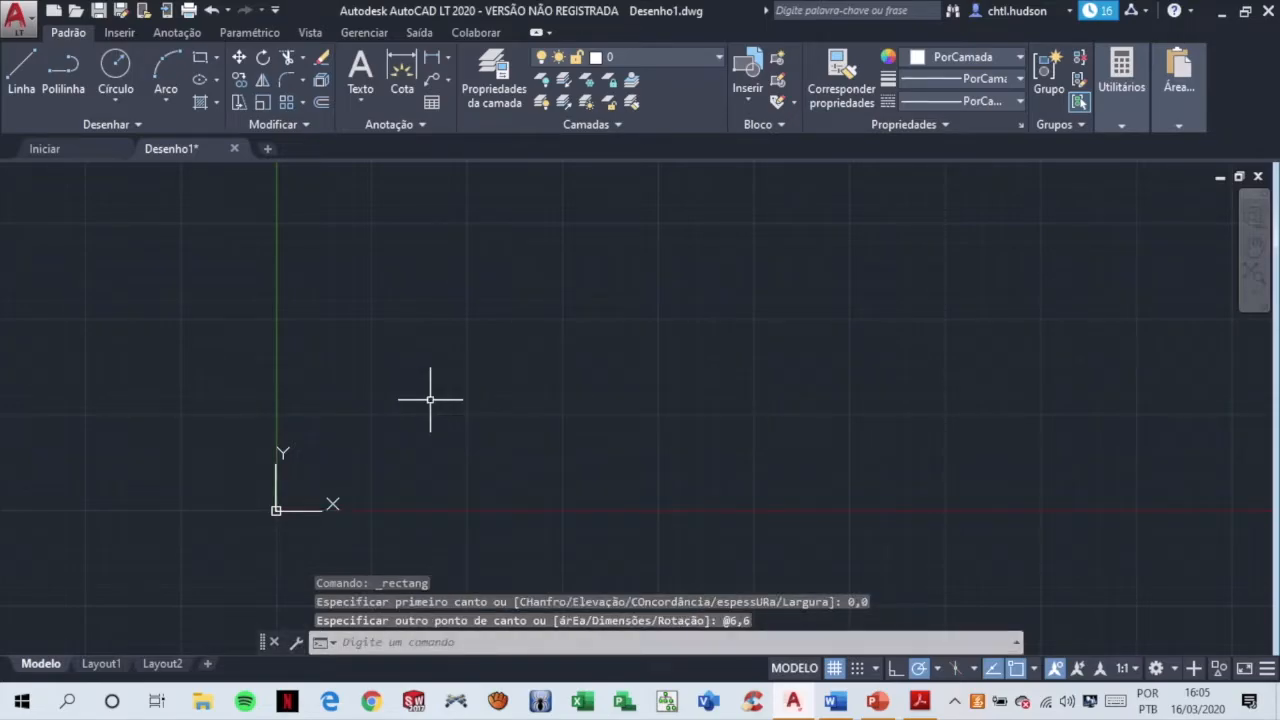
- Zoom to the drawing's extents and adjust the view so the whole square is shown with space around it
{"action": "type", "text": "z"}
{"action": "key", "text": "Return"}
{"action": "type", "text": "es"}
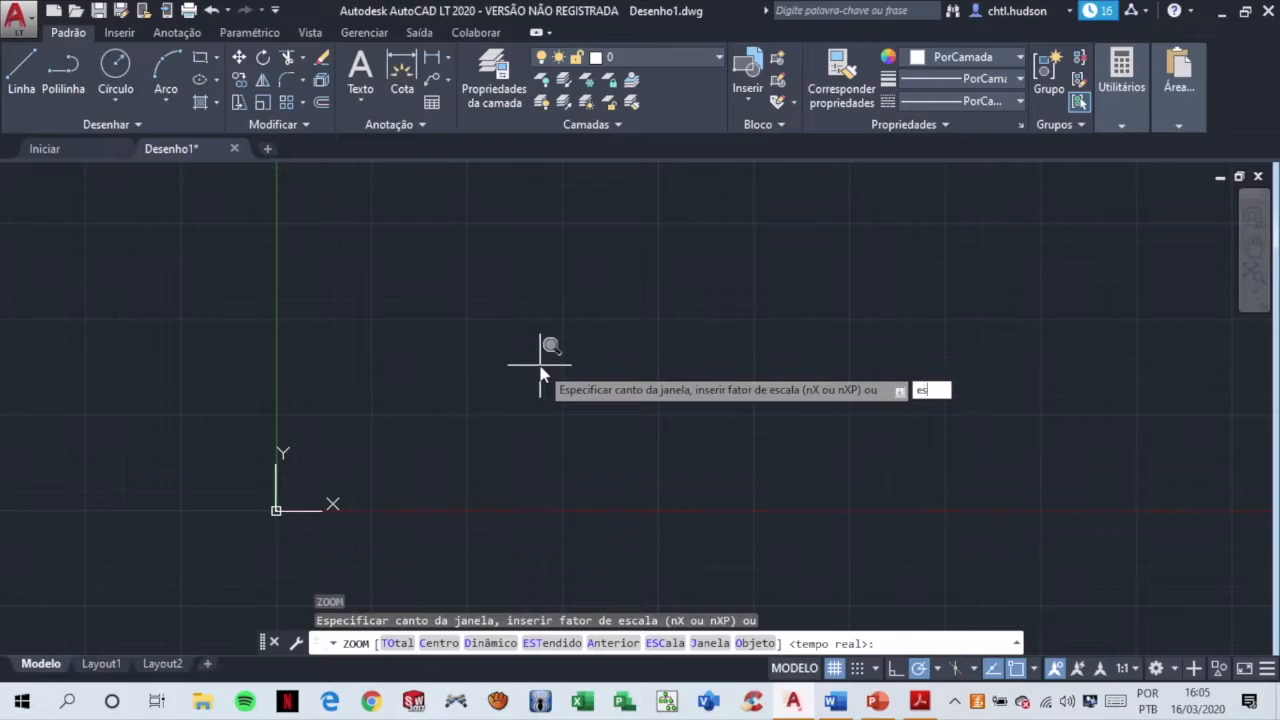
{"action": "type", "text": "t"}
{"action": "key", "text": "Return"}
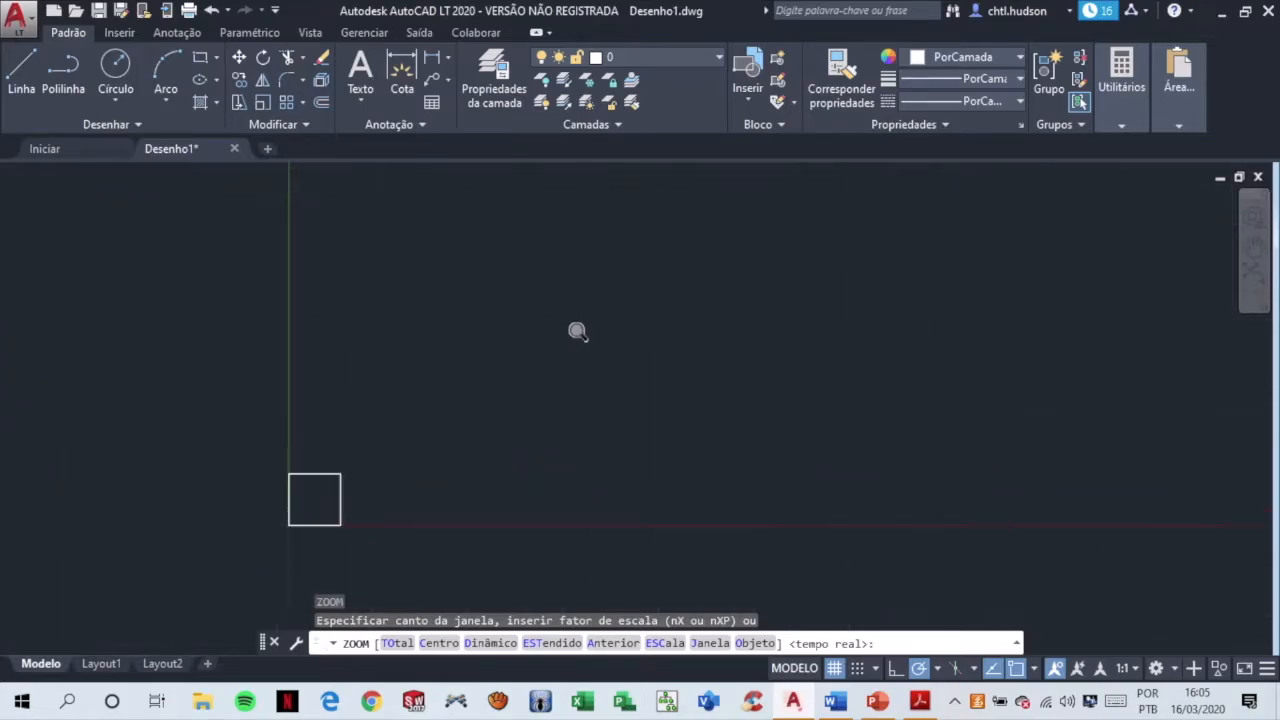
{"action": "scroll", "coordinate": [596, 336], "scroll_direction": "down", "scroll_amount": 2}
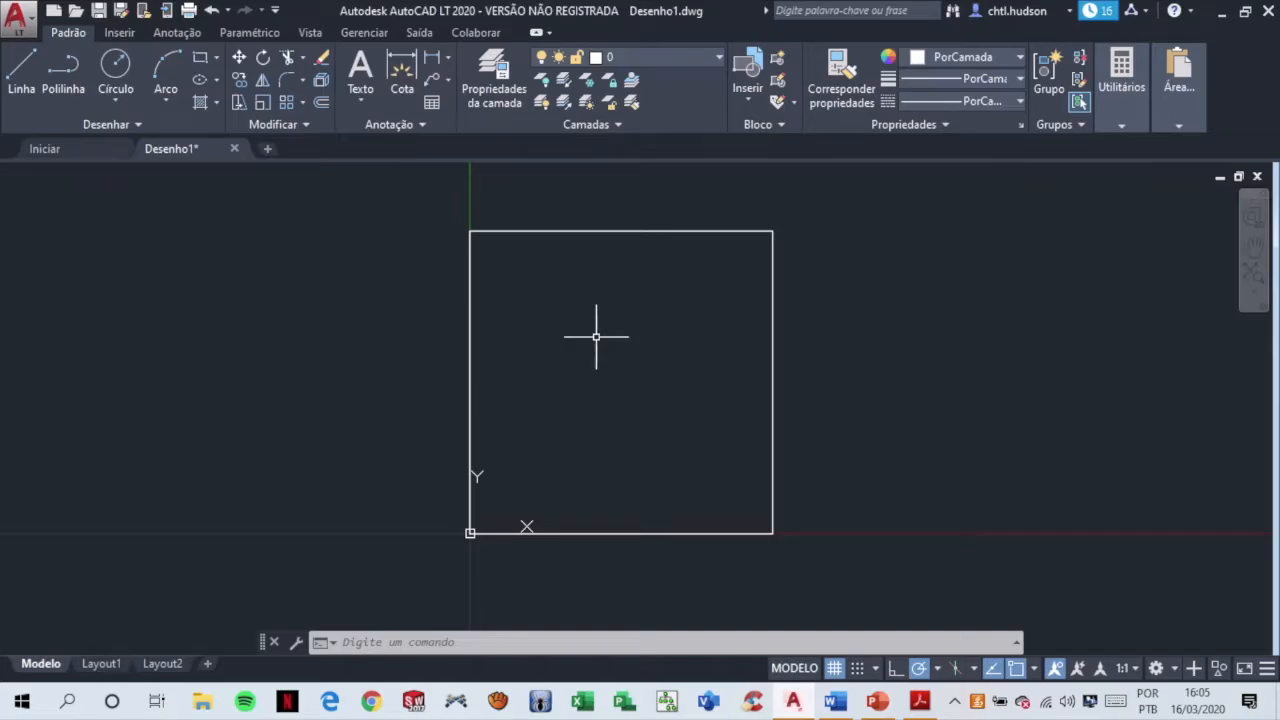
{"action": "scroll", "coordinate": [639, 268], "scroll_direction": "down", "scroll_amount": 2}
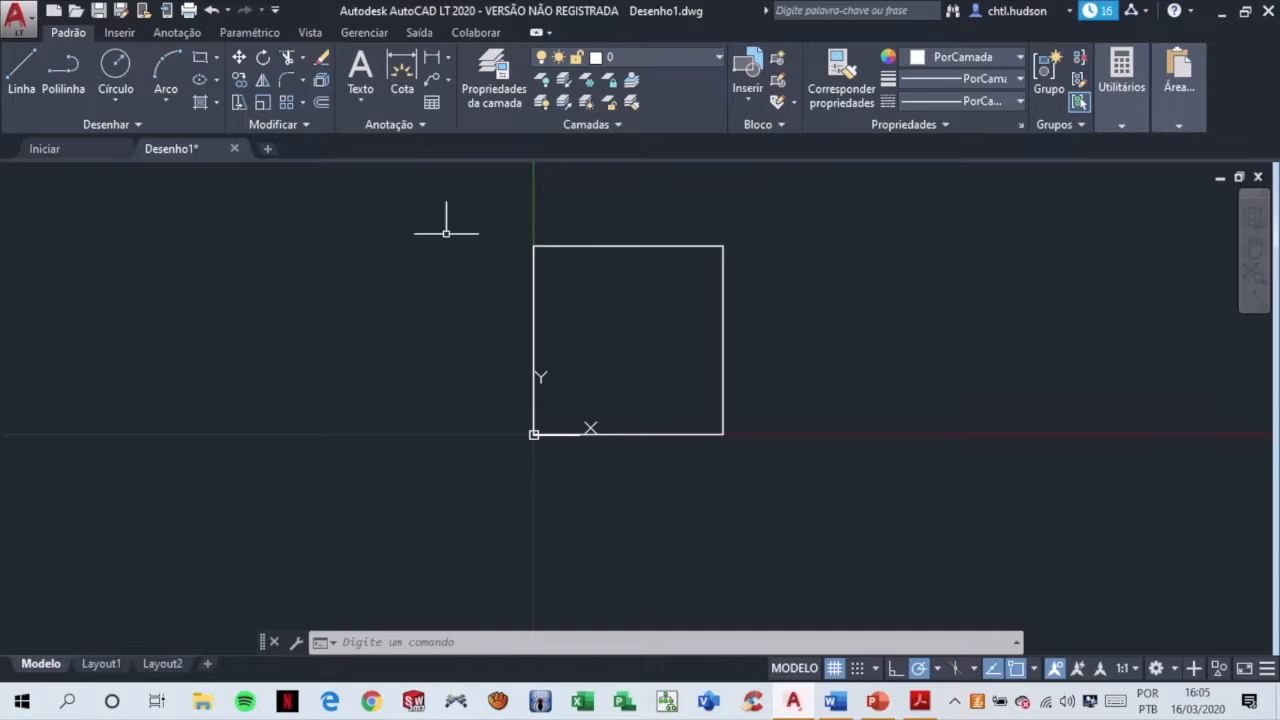
- Check the insertion scale in the drawing units settings and close them without changes
{"action": "left_click", "coordinate": [28, 24]}
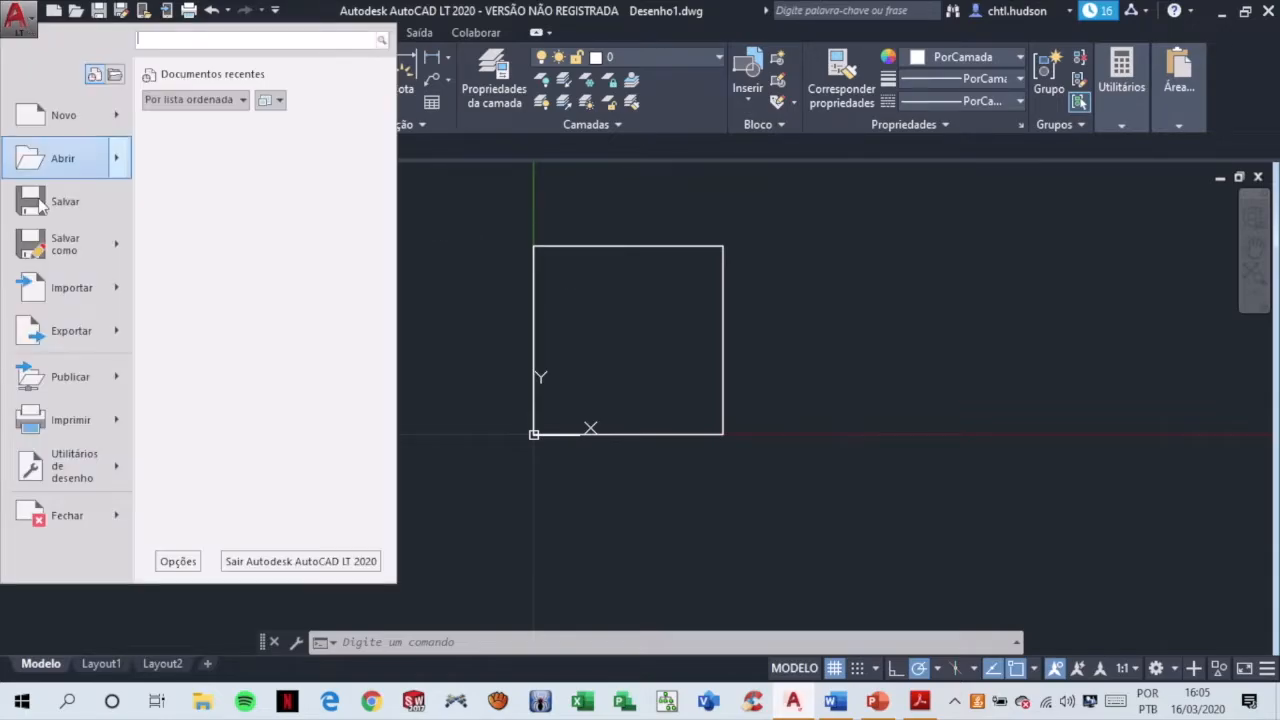
{"action": "mouse_move", "coordinate": [76, 465]}
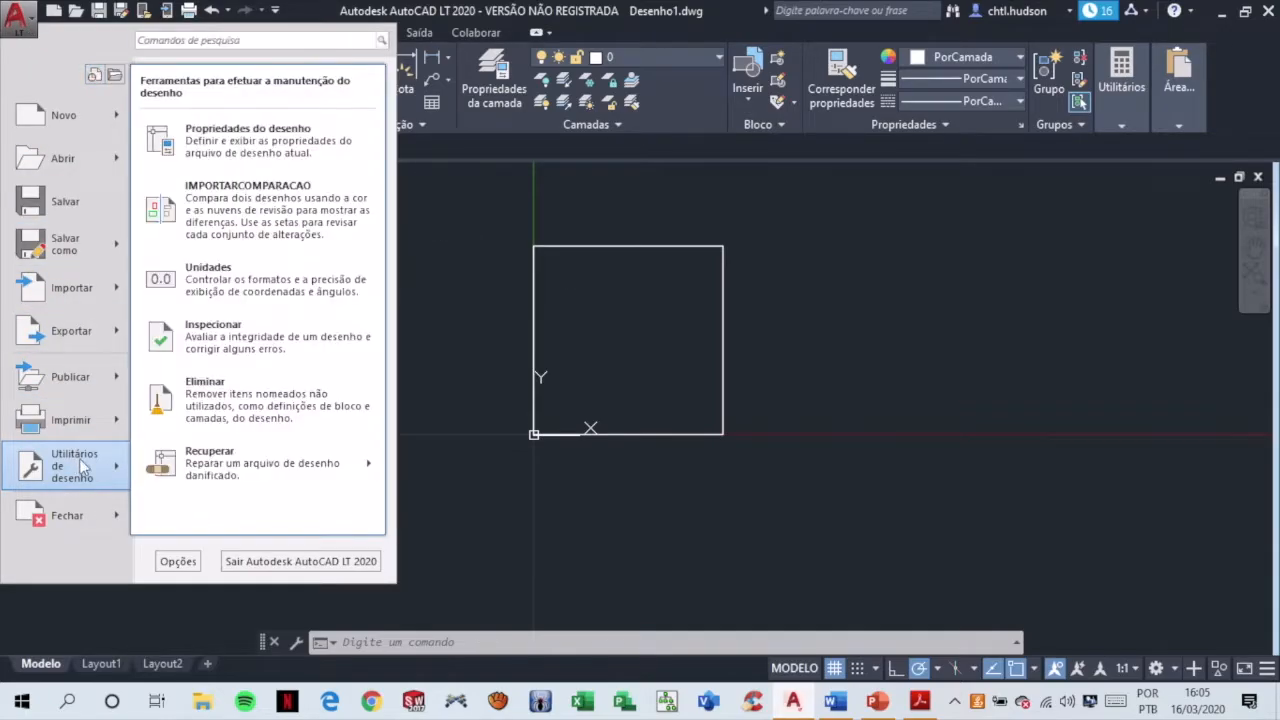
{"action": "left_click", "coordinate": [213, 290]}
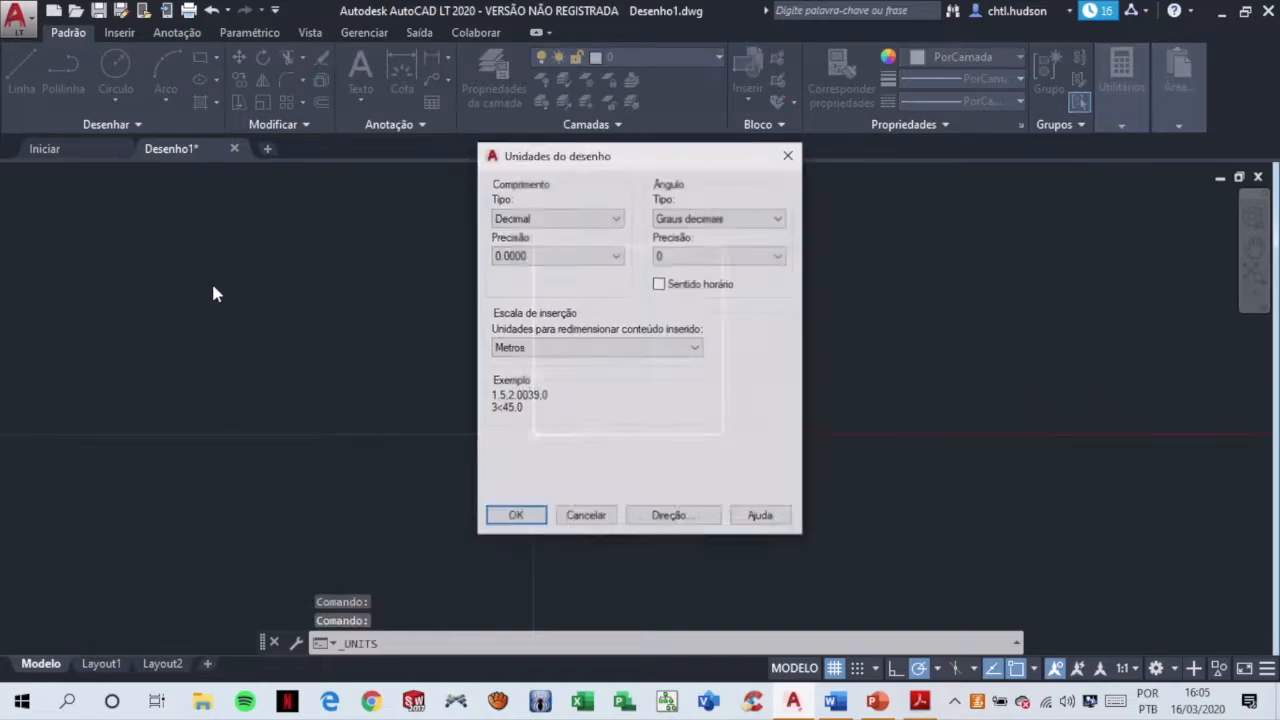
{"action": "left_click", "coordinate": [789, 155]}
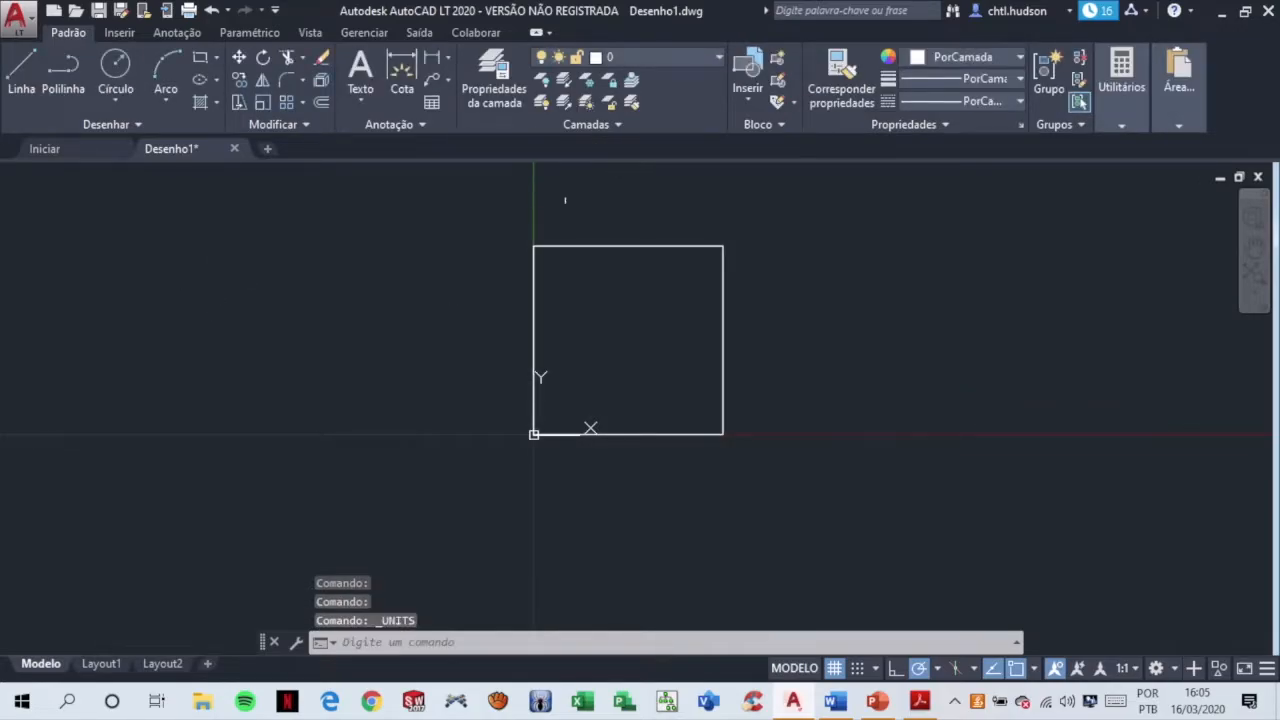
{"action": "left_click", "coordinate": [402, 72]}
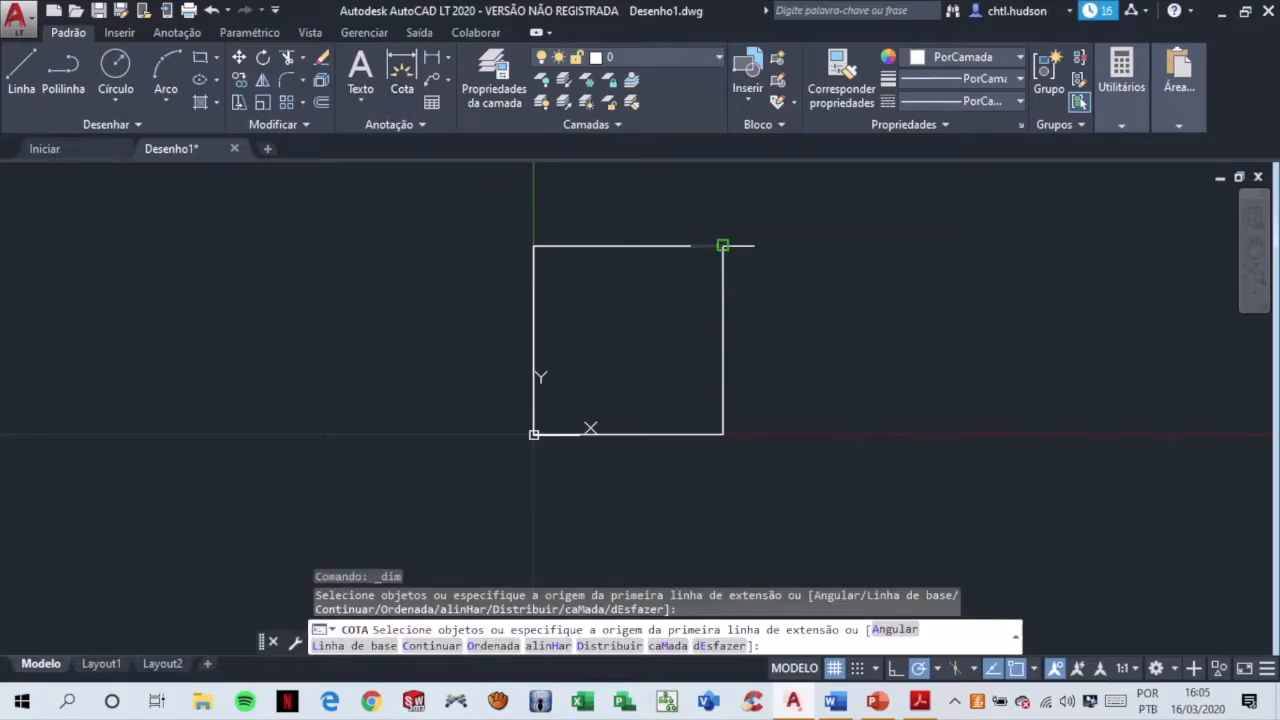
{"action": "left_click", "coordinate": [722, 245]}
{"action": "scroll", "coordinate": [637, 198], "scroll_direction": "down", "scroll_amount": 2}
{"action": "scroll", "coordinate": [628, 205], "scroll_direction": "down", "scroll_amount": 2}
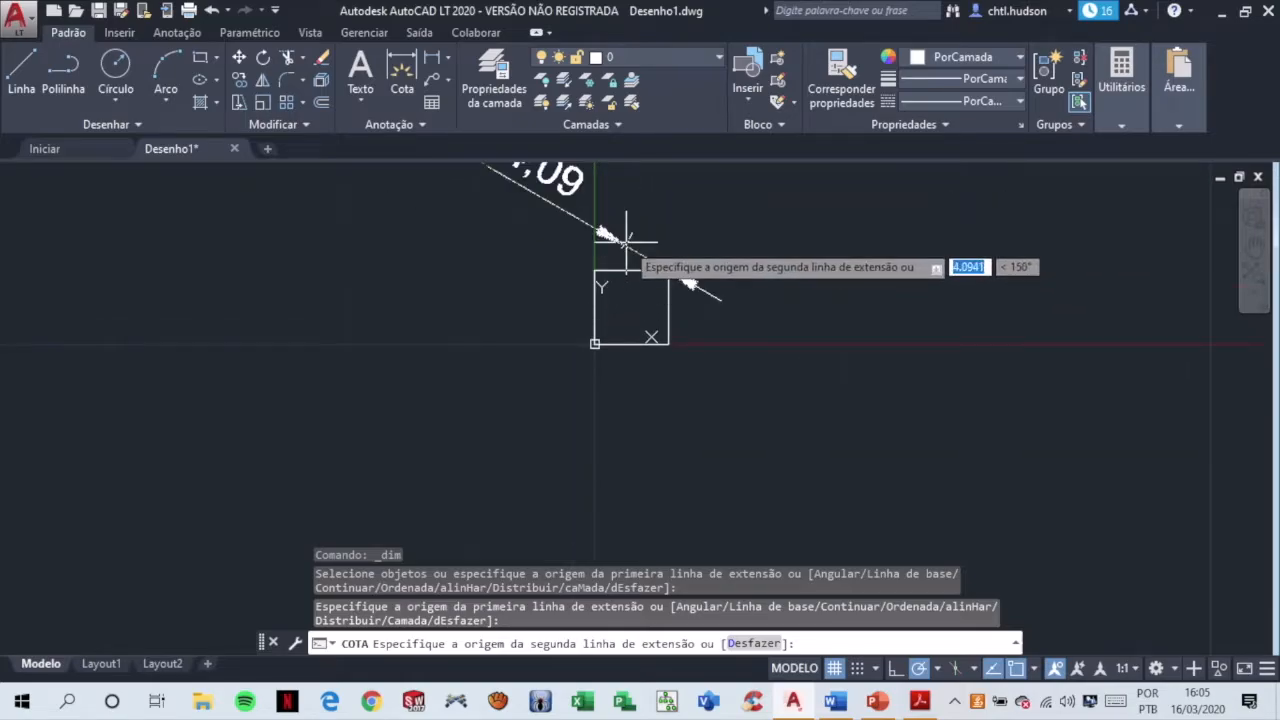
{"action": "key", "text": "Escape"}
- Dimension the square's top edge between its two upper corners, placing the dimension line above it
{"action": "scroll", "coordinate": [626, 251], "scroll_direction": "up", "scroll_amount": 4}
{"action": "left_click", "coordinate": [401, 68]}
{"action": "left_click", "coordinate": [555, 282]}
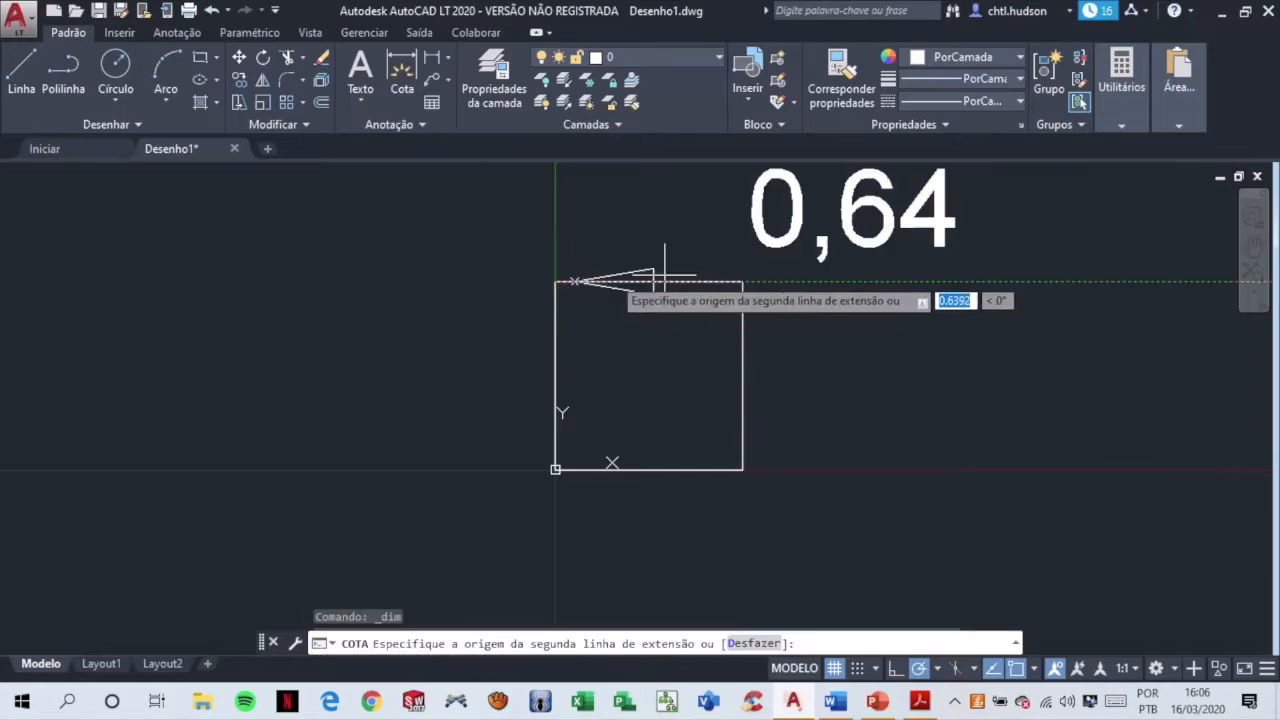
{"action": "left_click", "coordinate": [742, 282]}
{"action": "left_click", "coordinate": [646, 220]}
{"action": "key", "text": "Escape"}
- Delete the dimension above the square's top edge
{"action": "scroll", "coordinate": [645, 222], "scroll_direction": "down", "scroll_amount": 2}
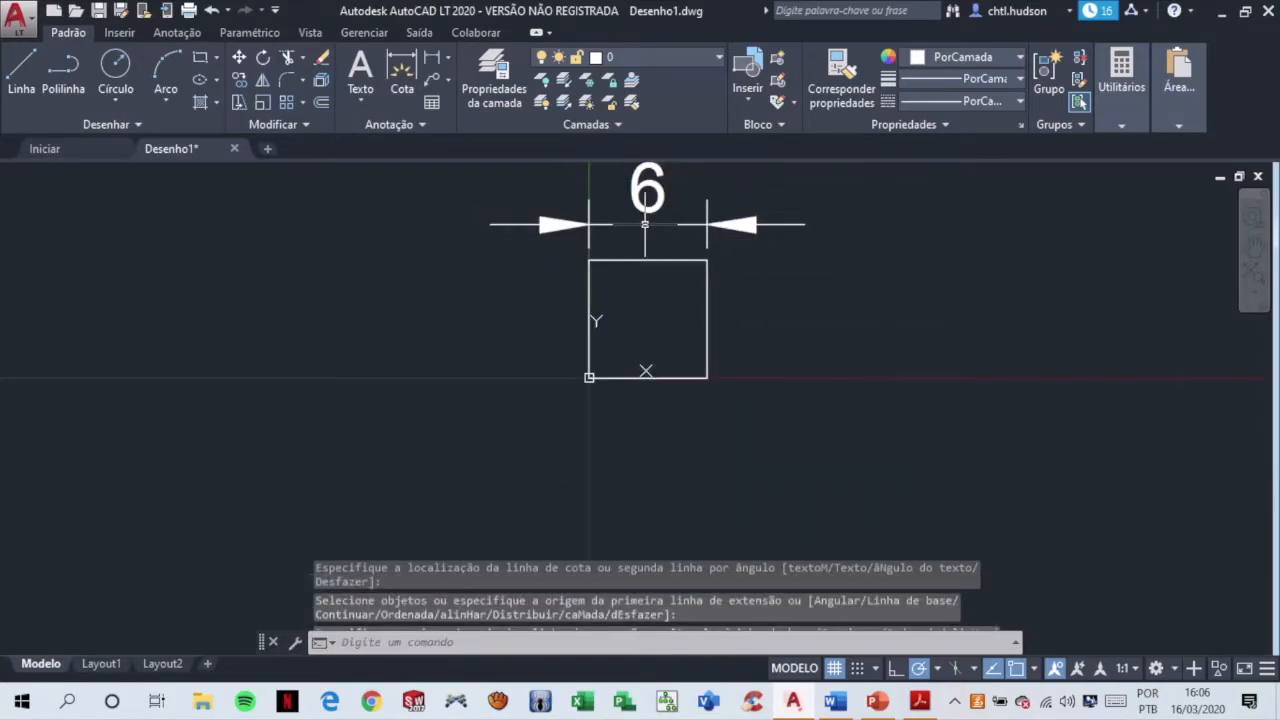
{"action": "middle_click_drag", "start_coordinate": [645, 224], "coordinate": [638, 272]}
{"action": "scroll", "coordinate": [638, 273], "scroll_direction": "down", "scroll_amount": 2}
{"action": "scroll", "coordinate": [629, 296], "scroll_direction": "up", "scroll_amount": 2}
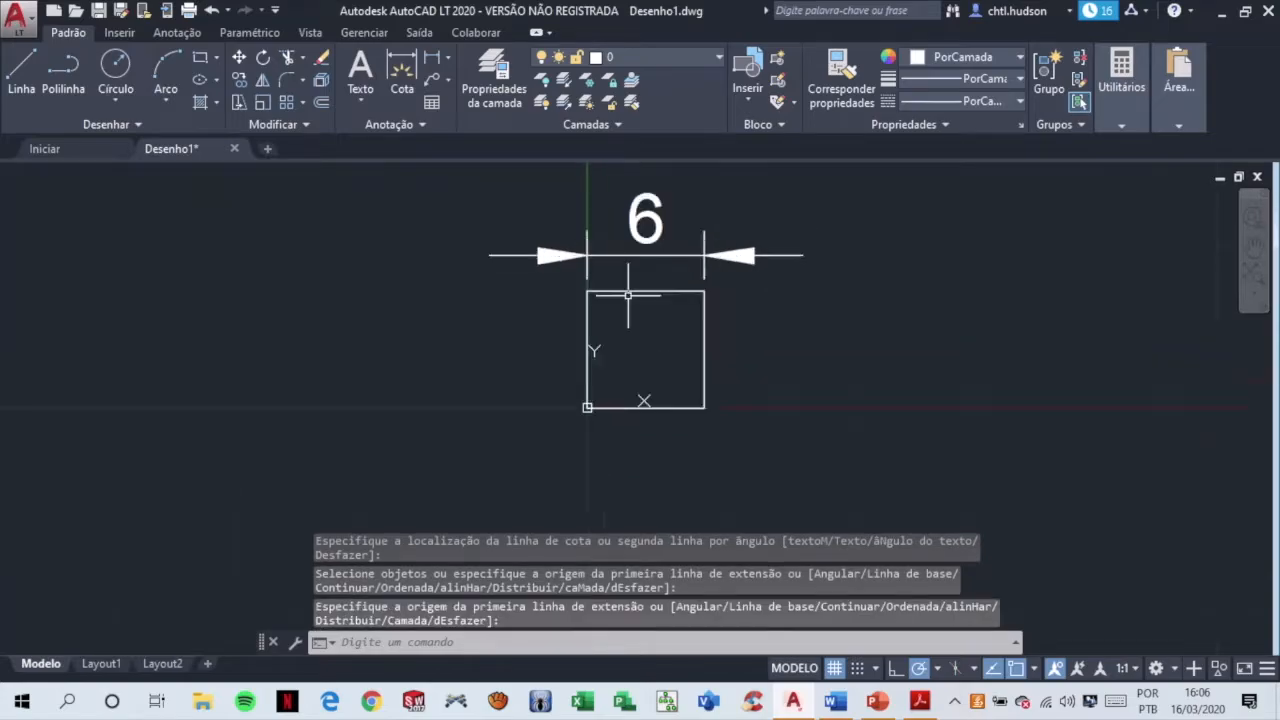
{"action": "middle_click_drag", "start_coordinate": [642, 223], "coordinate": [636, 253]}
{"action": "scroll", "coordinate": [638, 258], "scroll_direction": "up", "scroll_amount": 2}
{"action": "scroll", "coordinate": [640, 260], "scroll_direction": "down", "scroll_amount": 2}
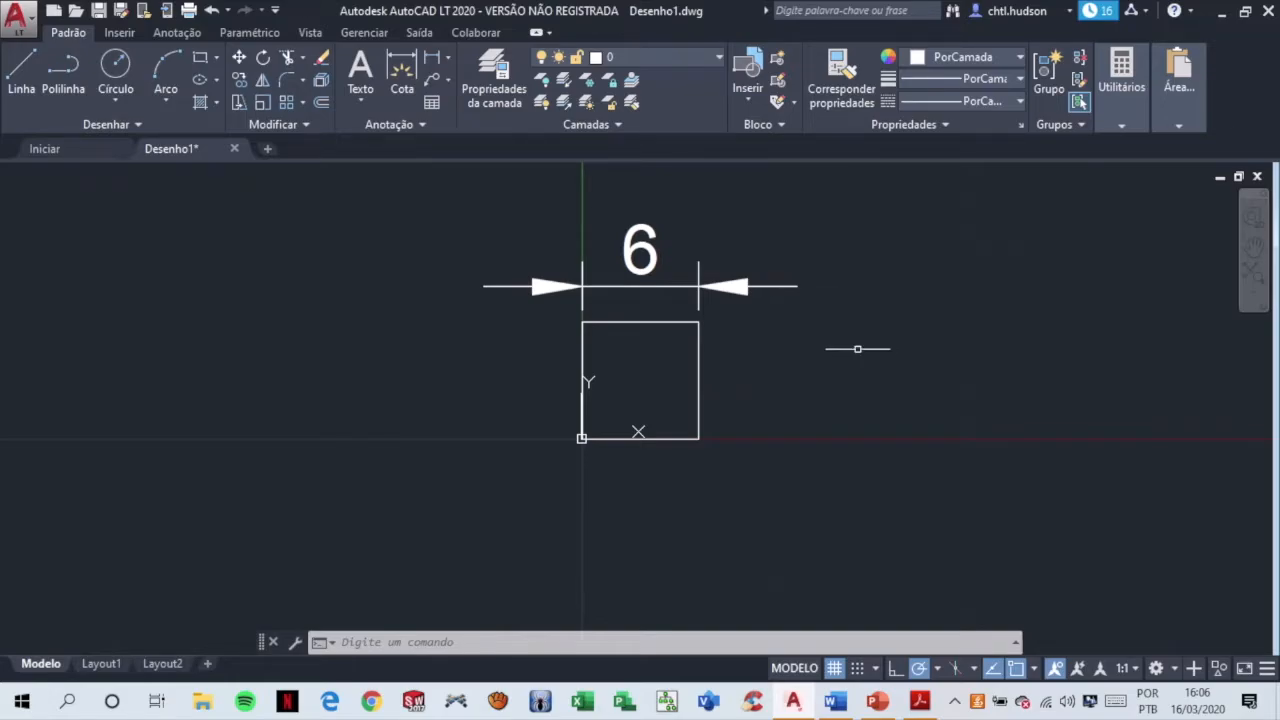
{"action": "left_click", "coordinate": [716, 286]}
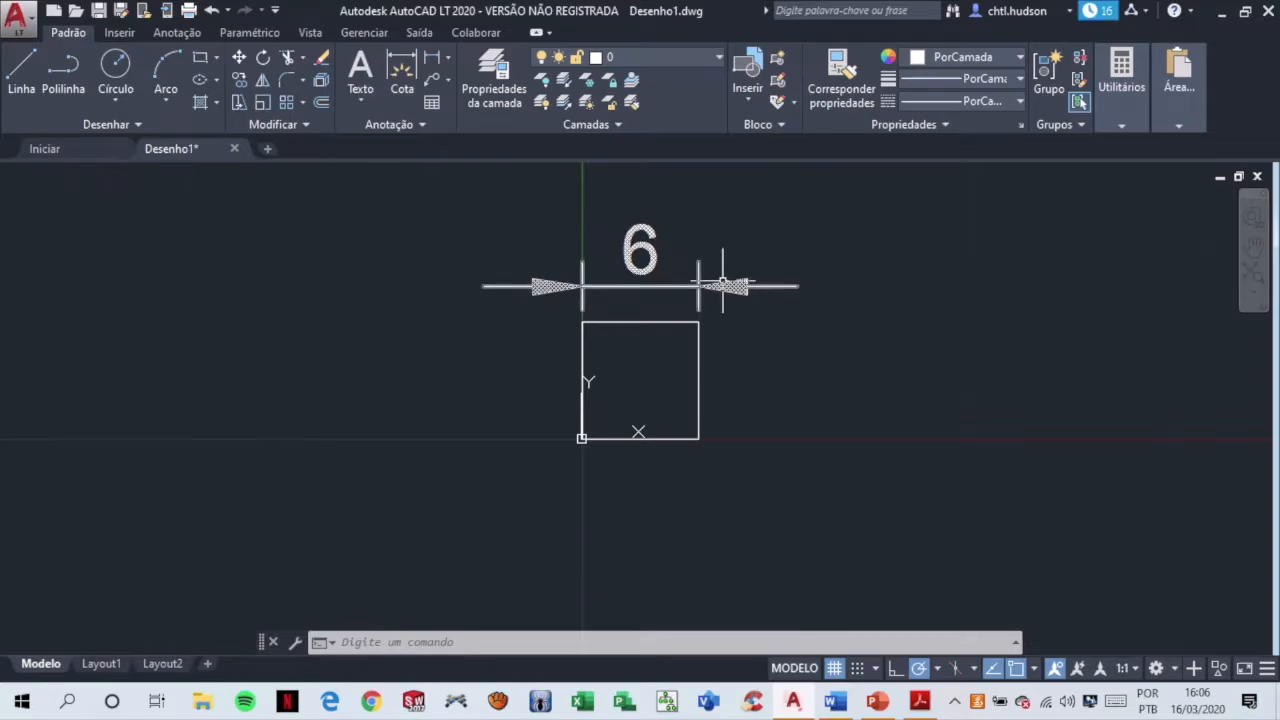
{"action": "key", "text": "Delete"}
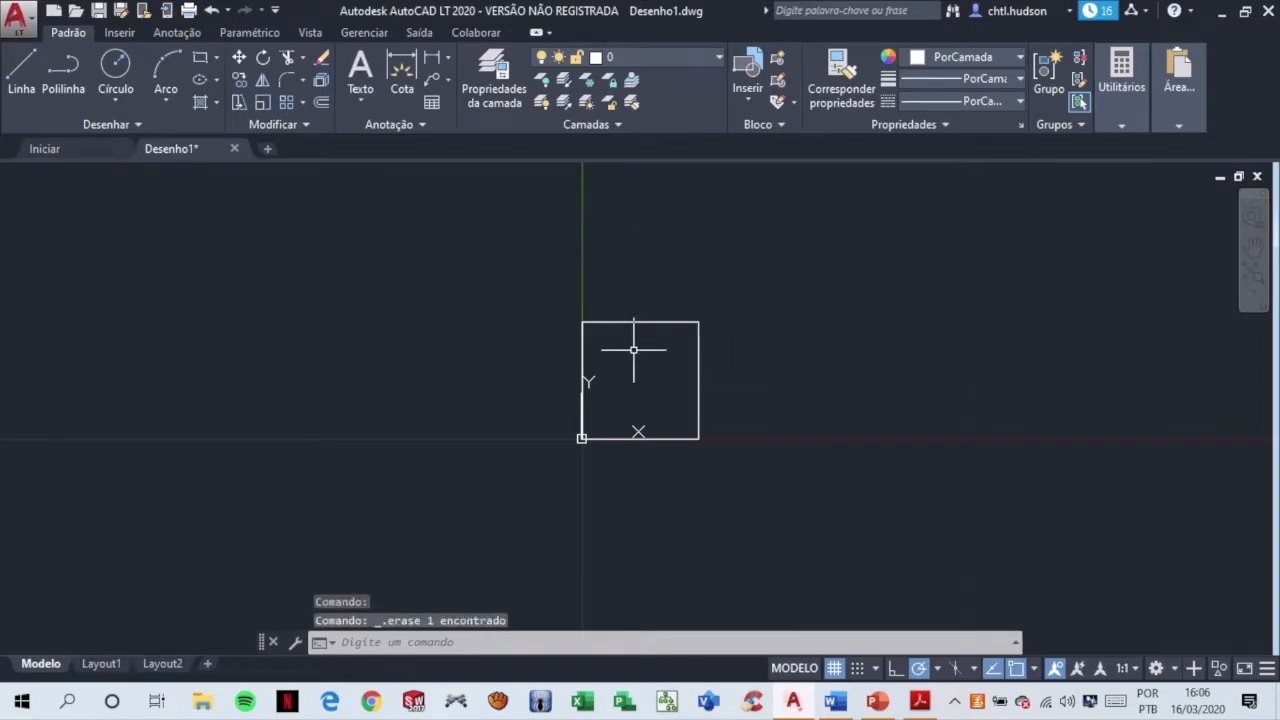
- Offset the square inward by 0.15 to form the inner outline of the walls
{"action": "scroll", "coordinate": [632, 349], "scroll_direction": "up", "scroll_amount": 4}
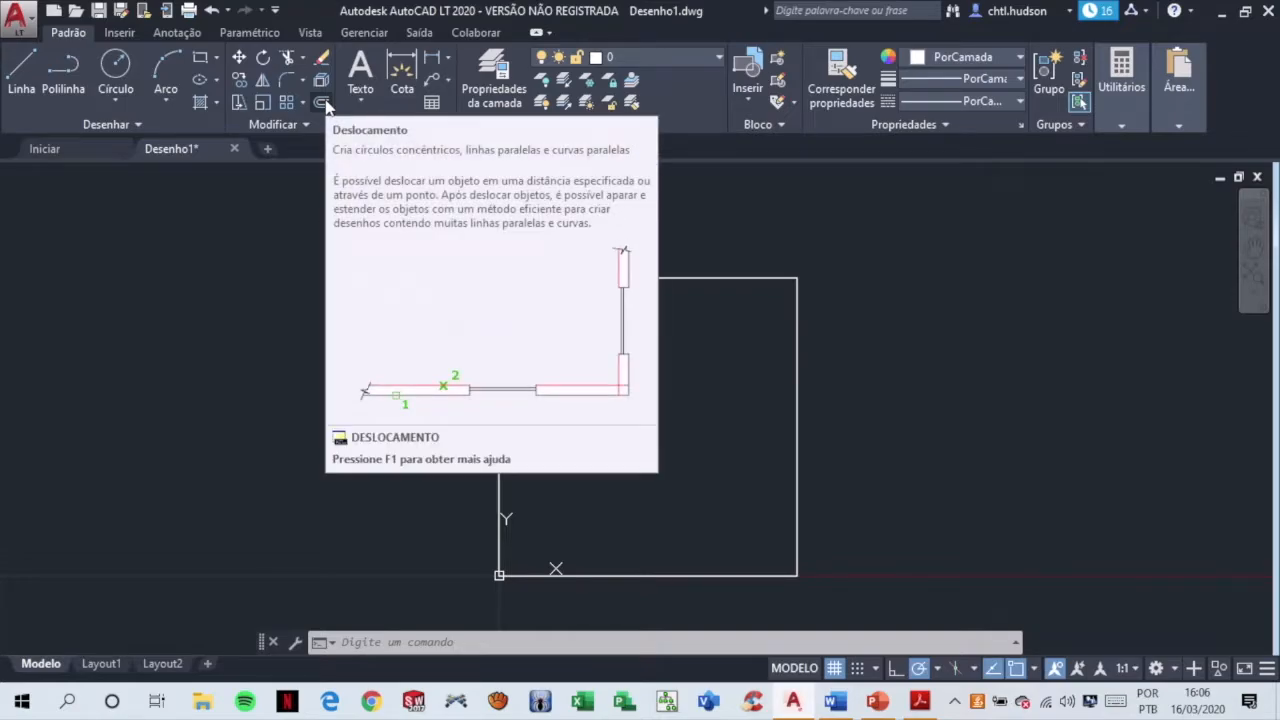
{"action": "left_click", "coordinate": [323, 104]}
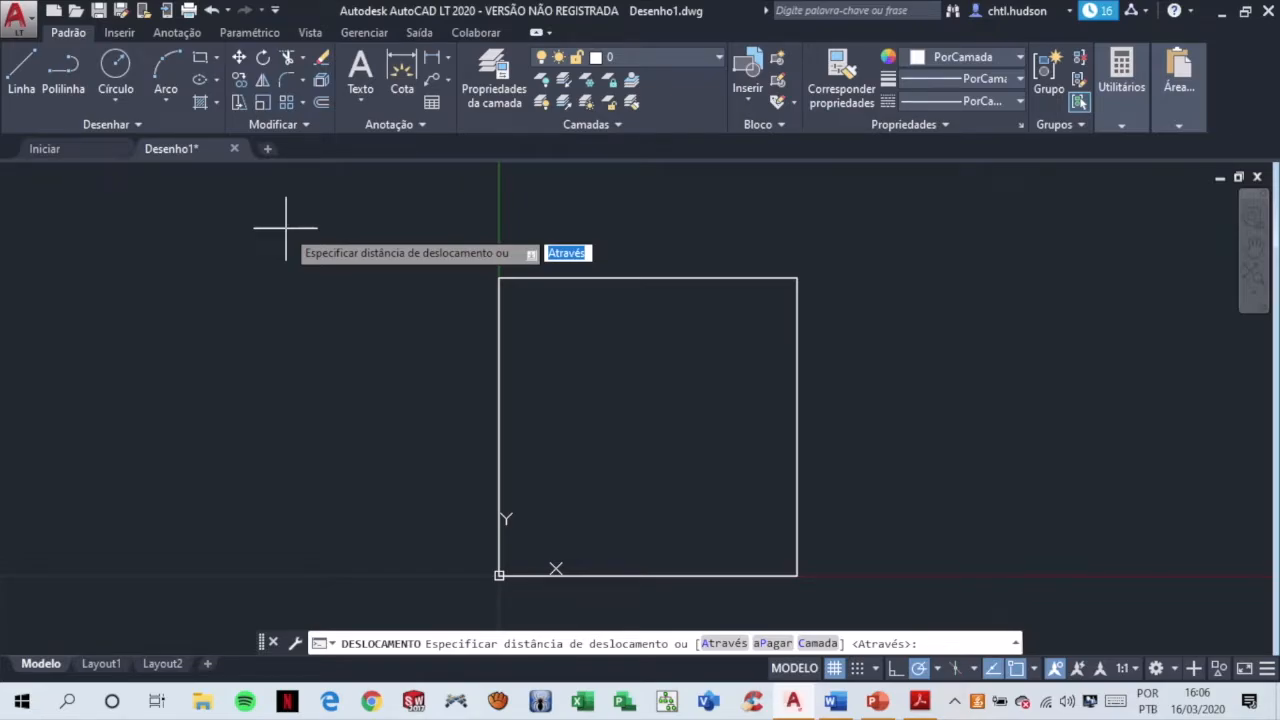
{"action": "type", "text": "0.15"}
{"action": "key", "text": "Return"}
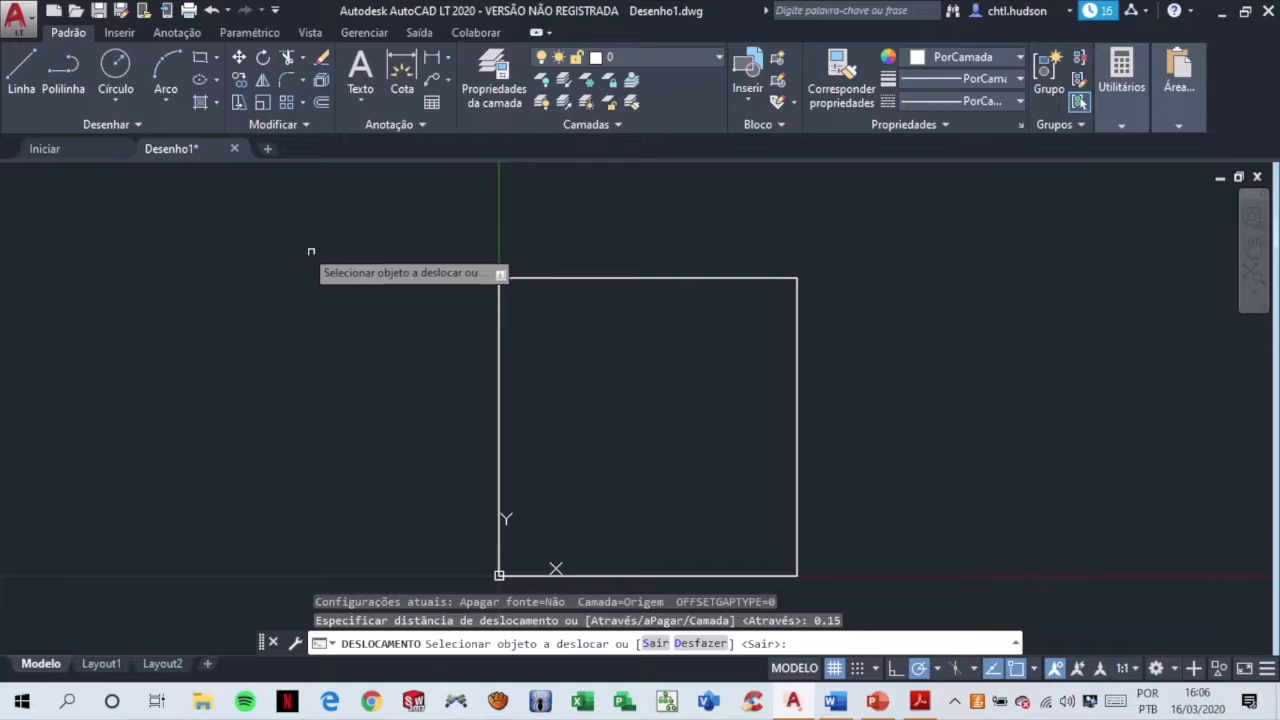
{"action": "left_click", "coordinate": [498, 324]}
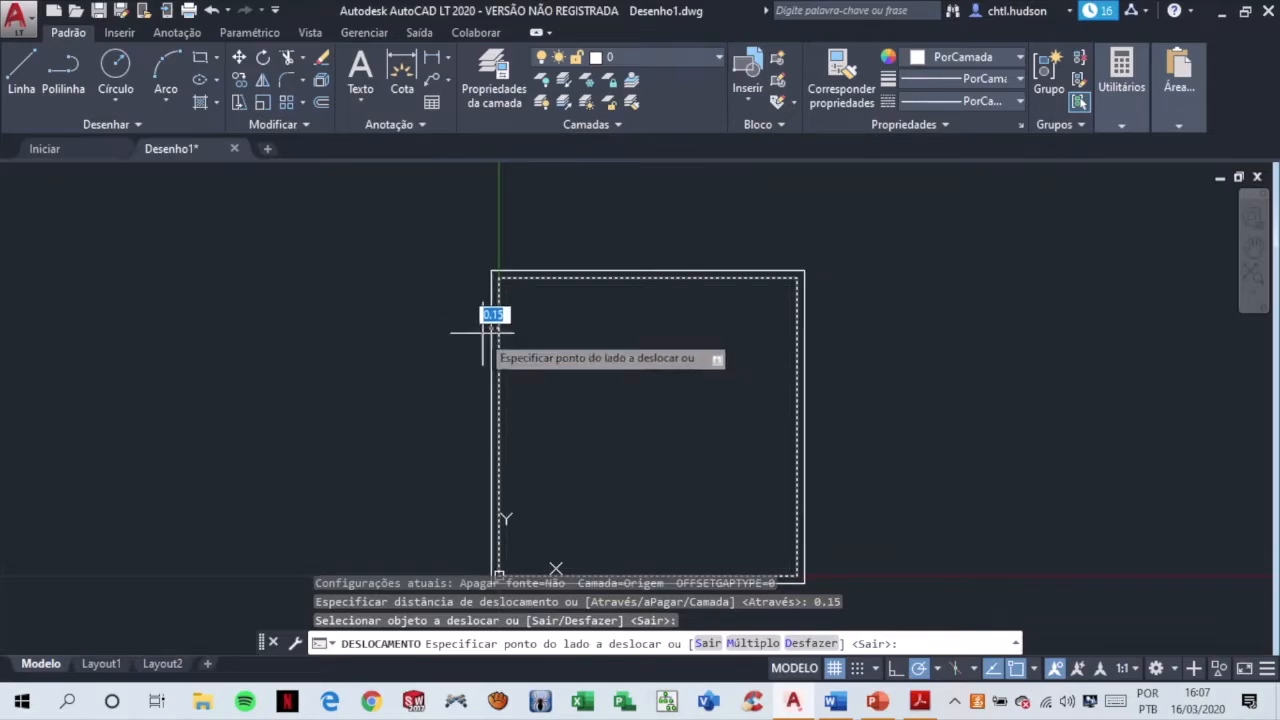
{"action": "left_click", "coordinate": [532, 355]}
{"action": "scroll", "coordinate": [672, 371], "scroll_direction": "down", "scroll_amount": 2}
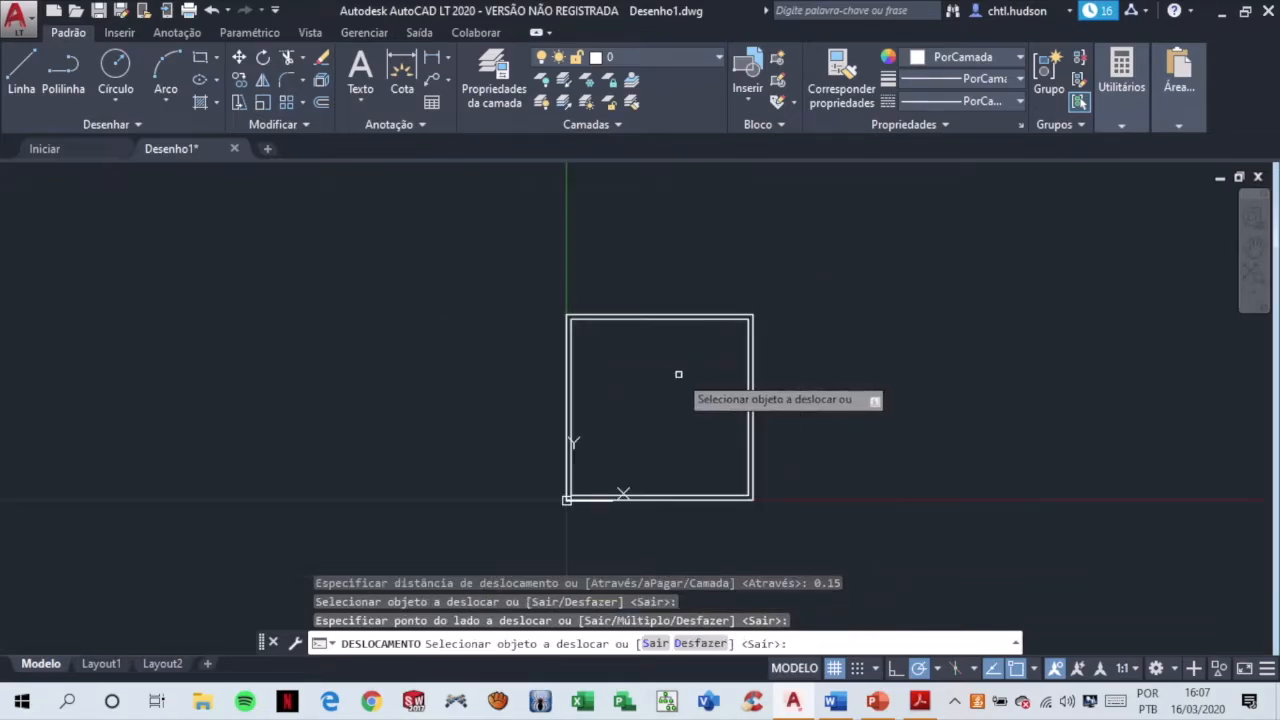
{"action": "scroll", "coordinate": [675, 371], "scroll_direction": "up", "scroll_amount": 4}
{"action": "middle_click_drag", "start_coordinate": [688, 318], "coordinate": [686, 300]}
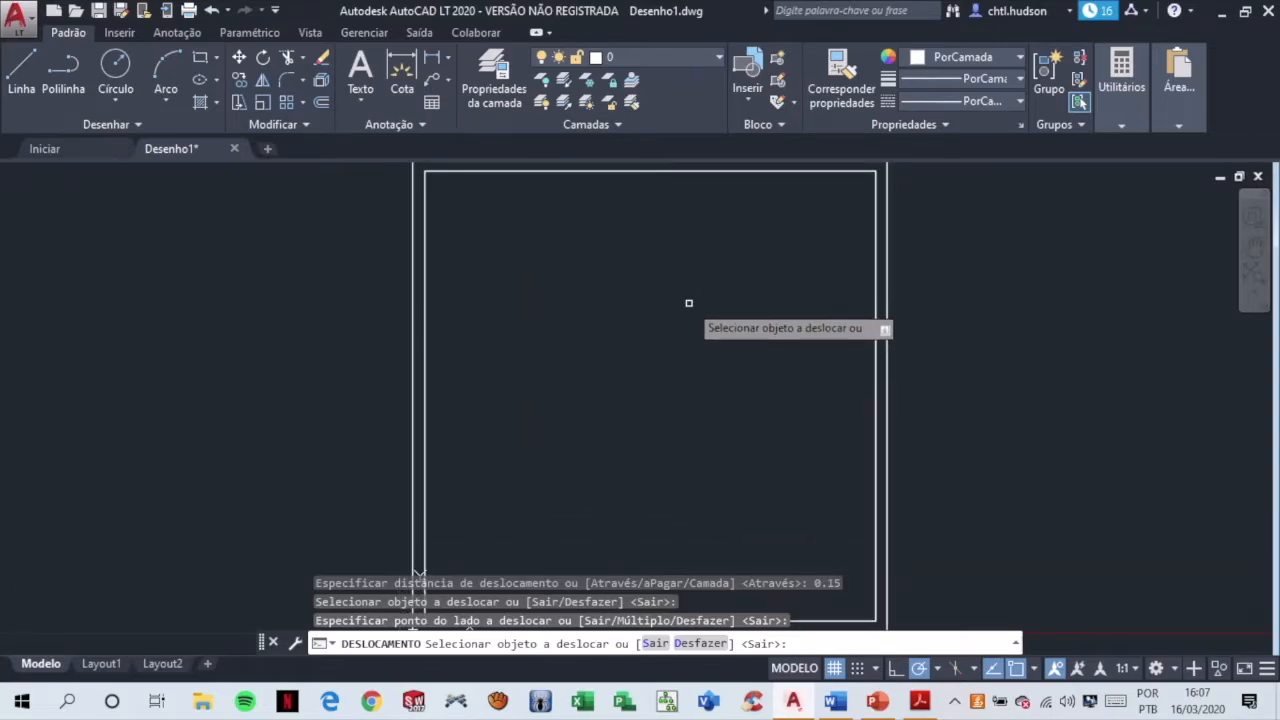
{"action": "scroll", "coordinate": [686, 300], "scroll_direction": "down", "scroll_amount": 2}
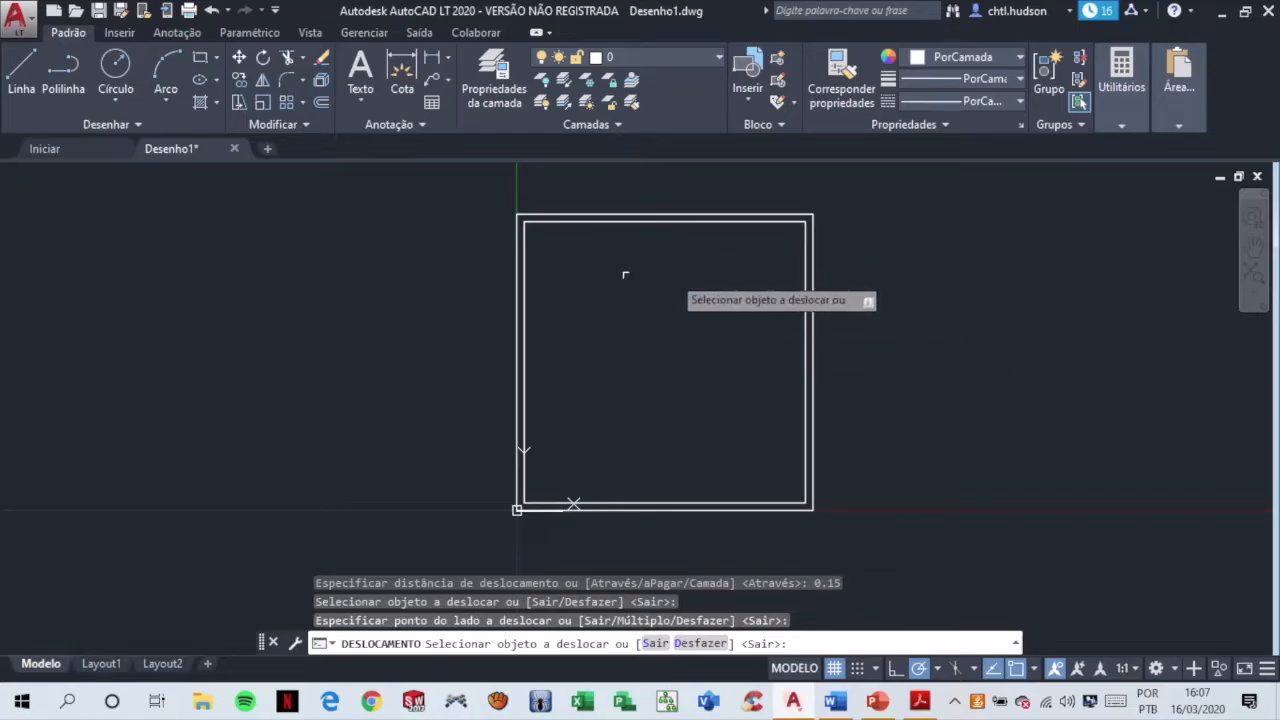
- Draw an open zigzag of four connected segments with the Line command in the empty area left of the square
{"action": "left_click", "coordinate": [24, 74]}
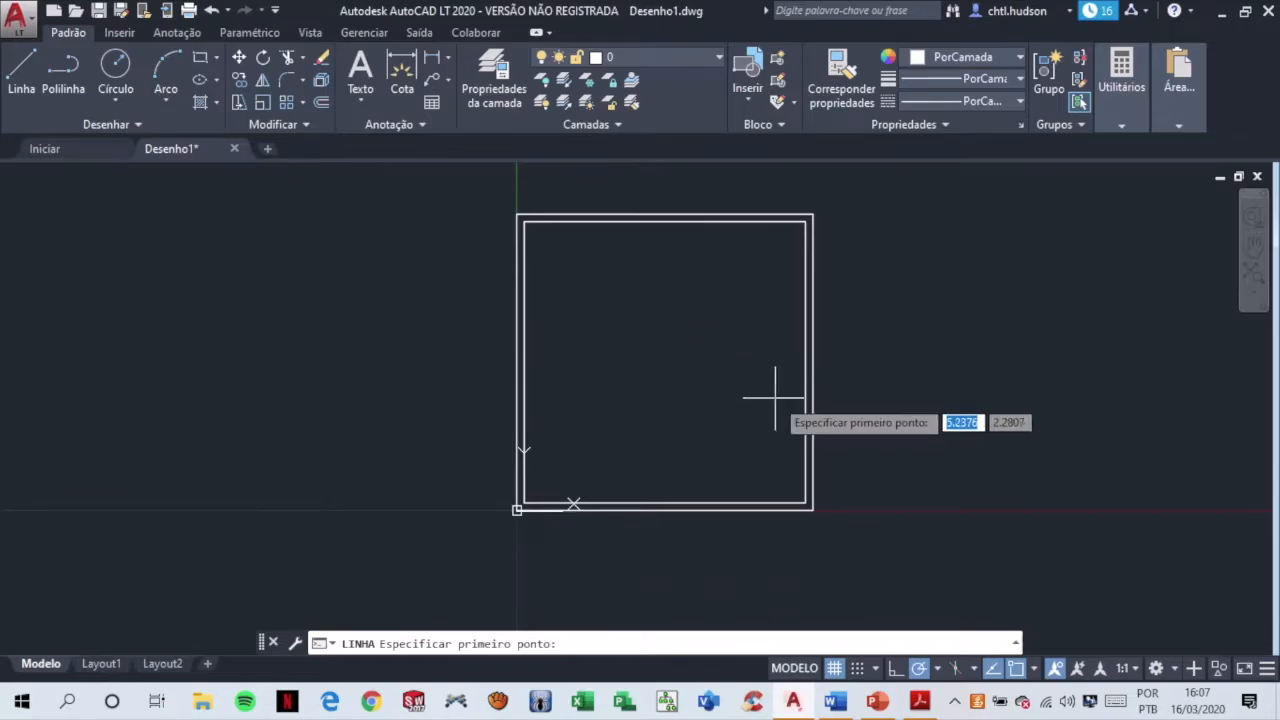
{"action": "left_click", "coordinate": [201, 260]}
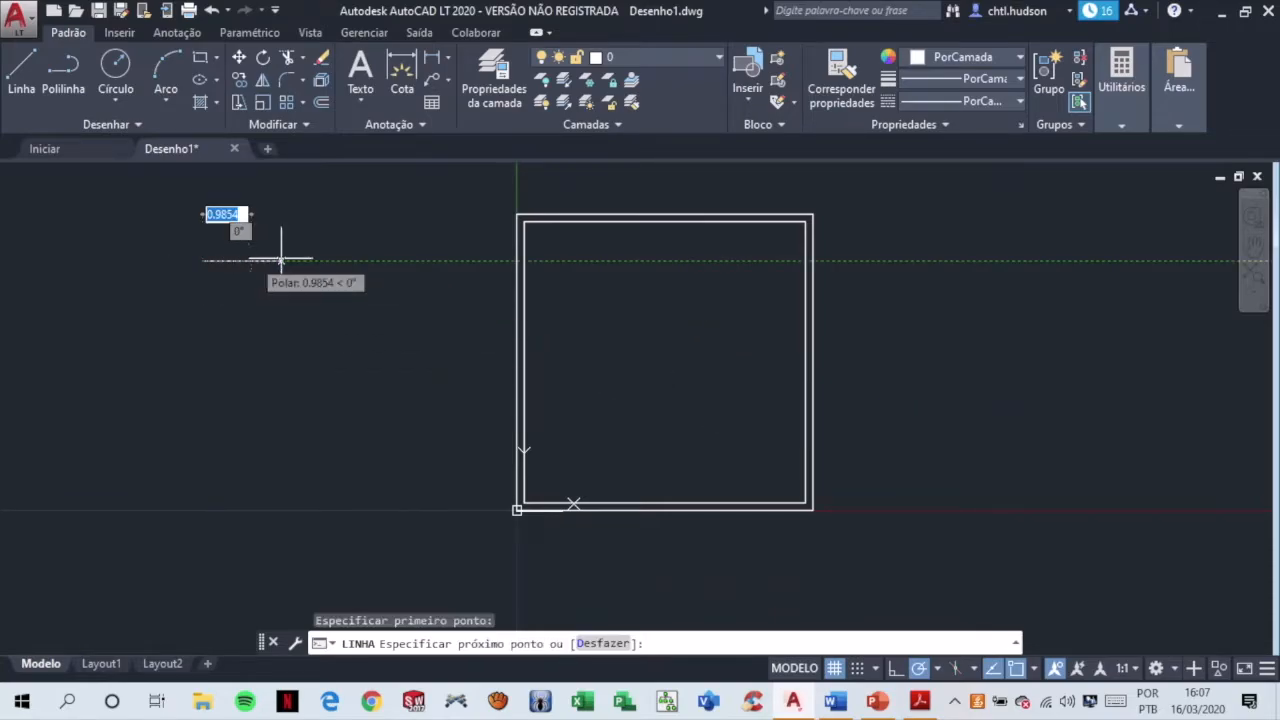
{"action": "left_click", "coordinate": [289, 260]}
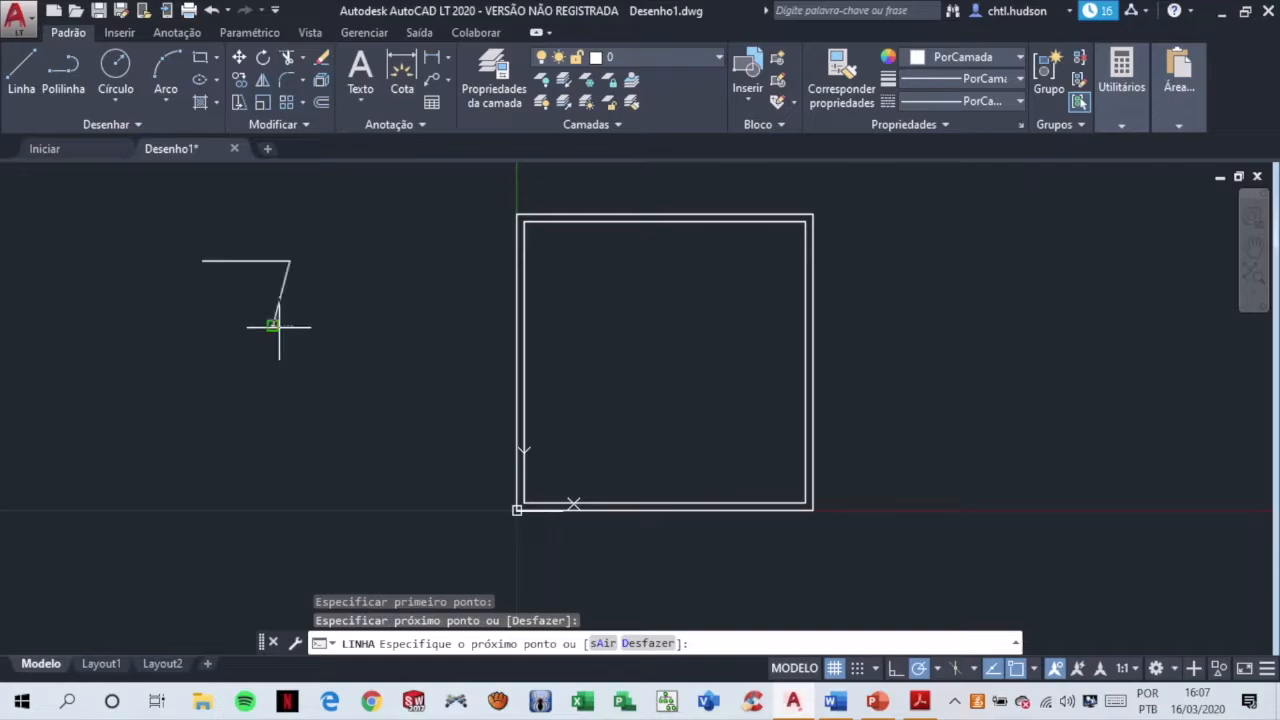
{"action": "left_click", "coordinate": [273, 325]}
{"action": "left_click", "coordinate": [201, 323]}
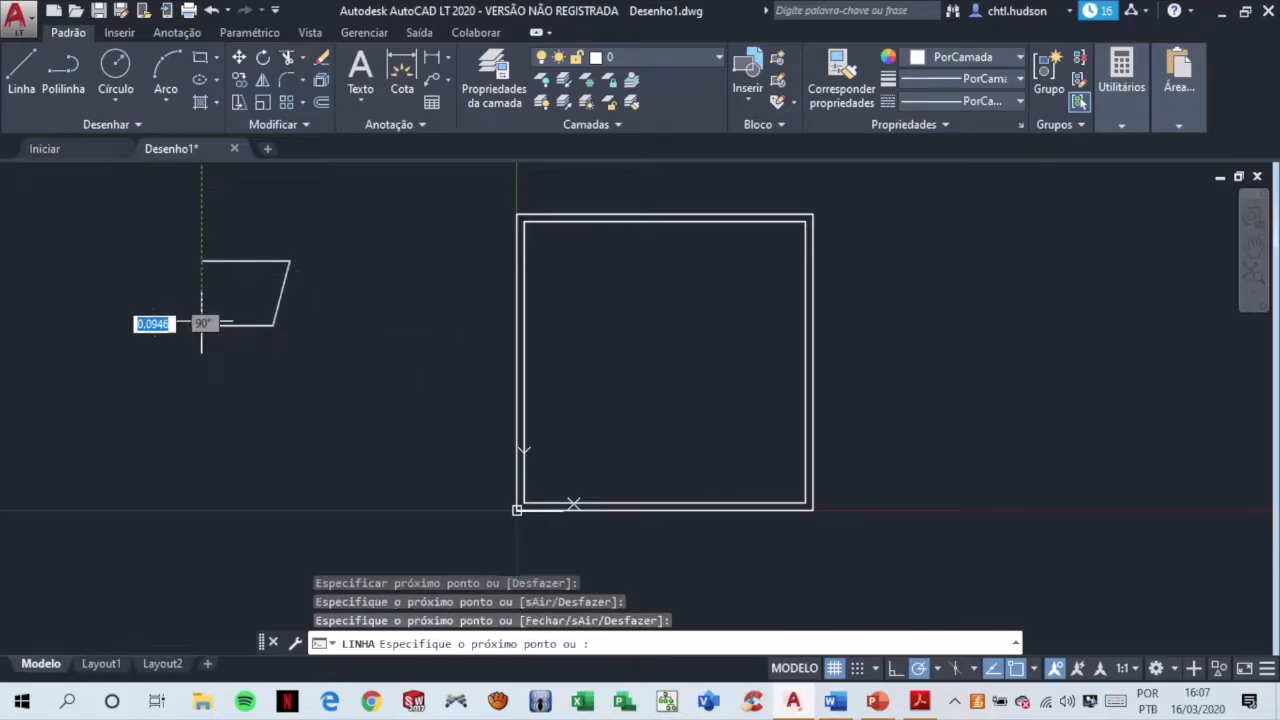
{"action": "left_click", "coordinate": [201, 393]}
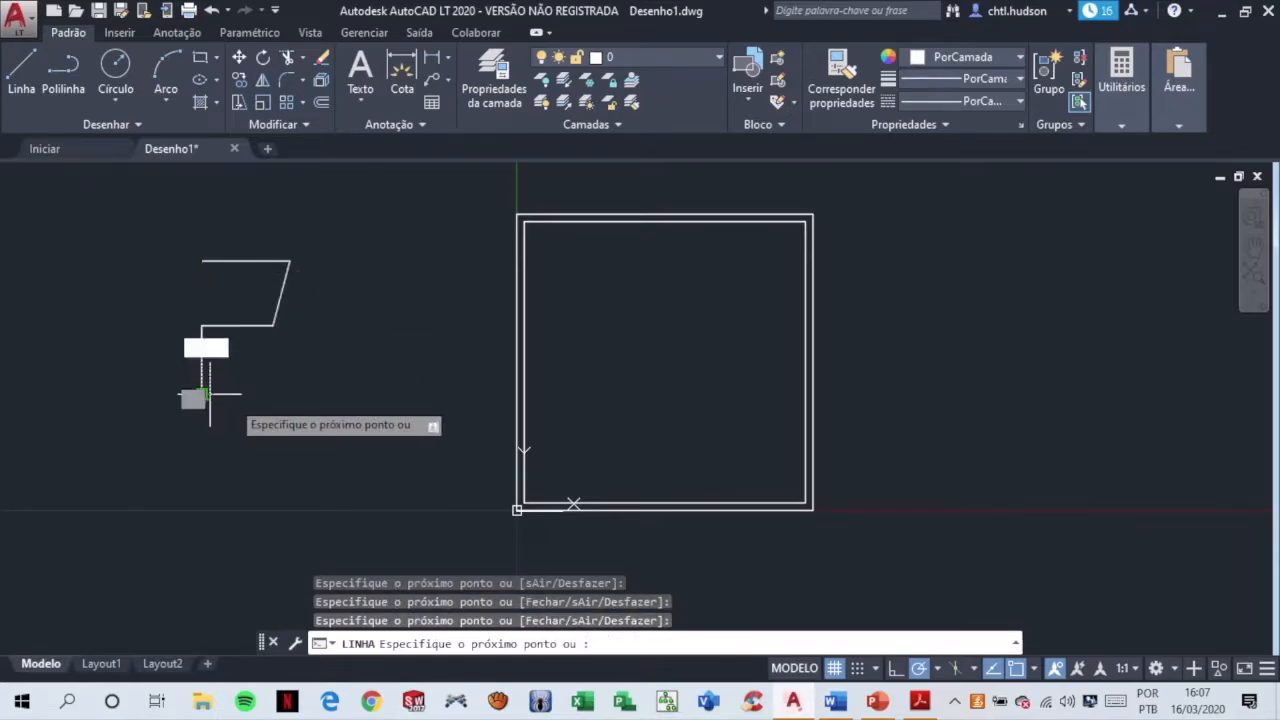
{"action": "key", "text": "Escape"}
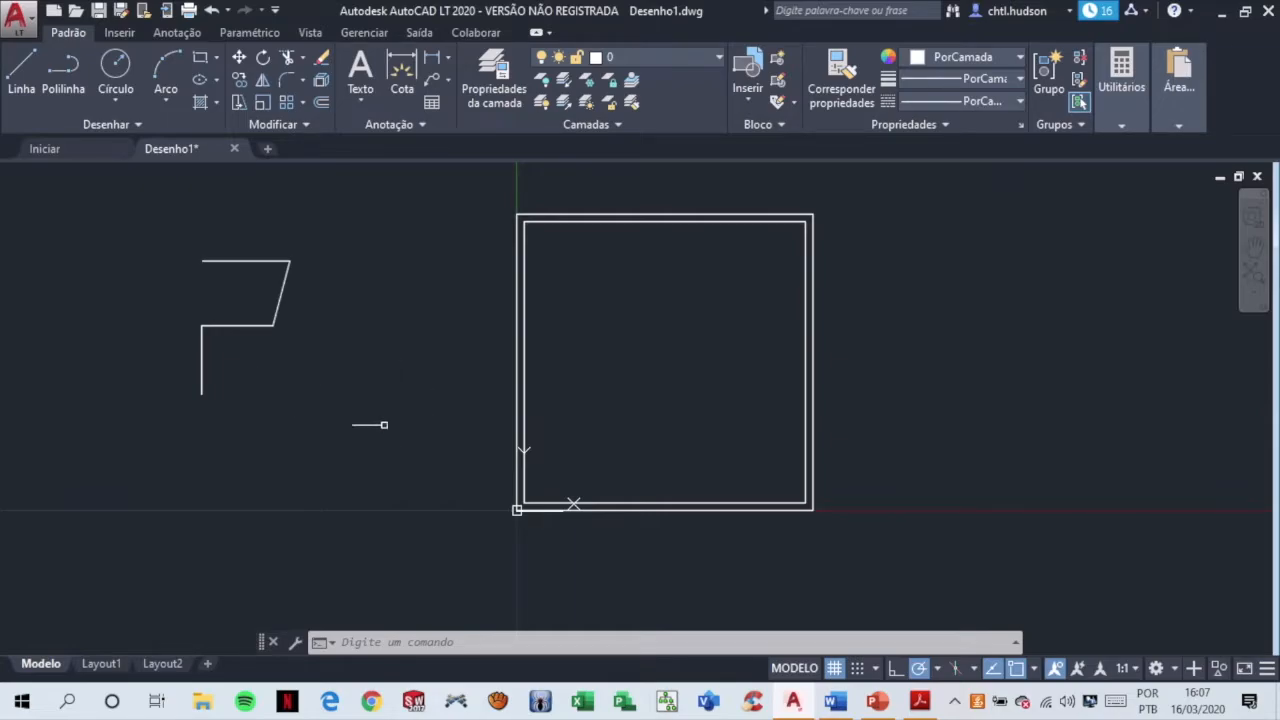
- Select all four separate line segments left of the square and erase them
{"action": "left_click", "coordinate": [339, 430]}
{"action": "left_click", "coordinate": [143, 228]}
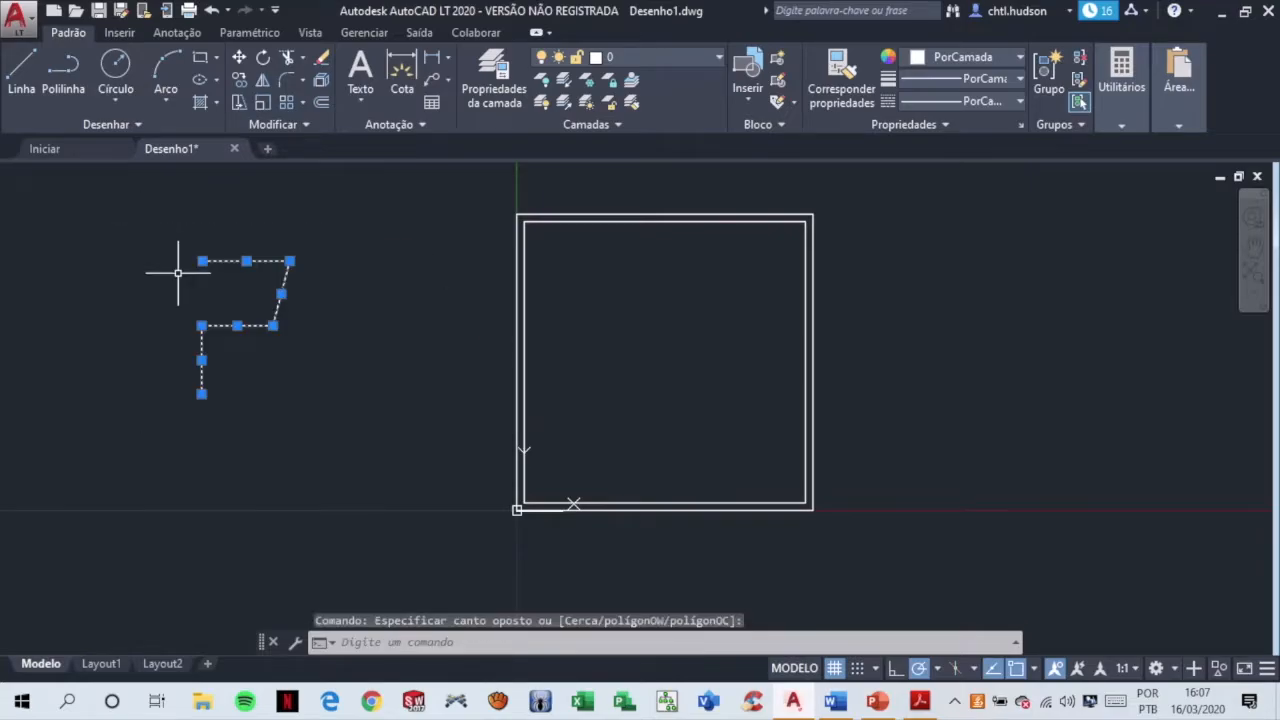
{"action": "key", "text": "Delete"}
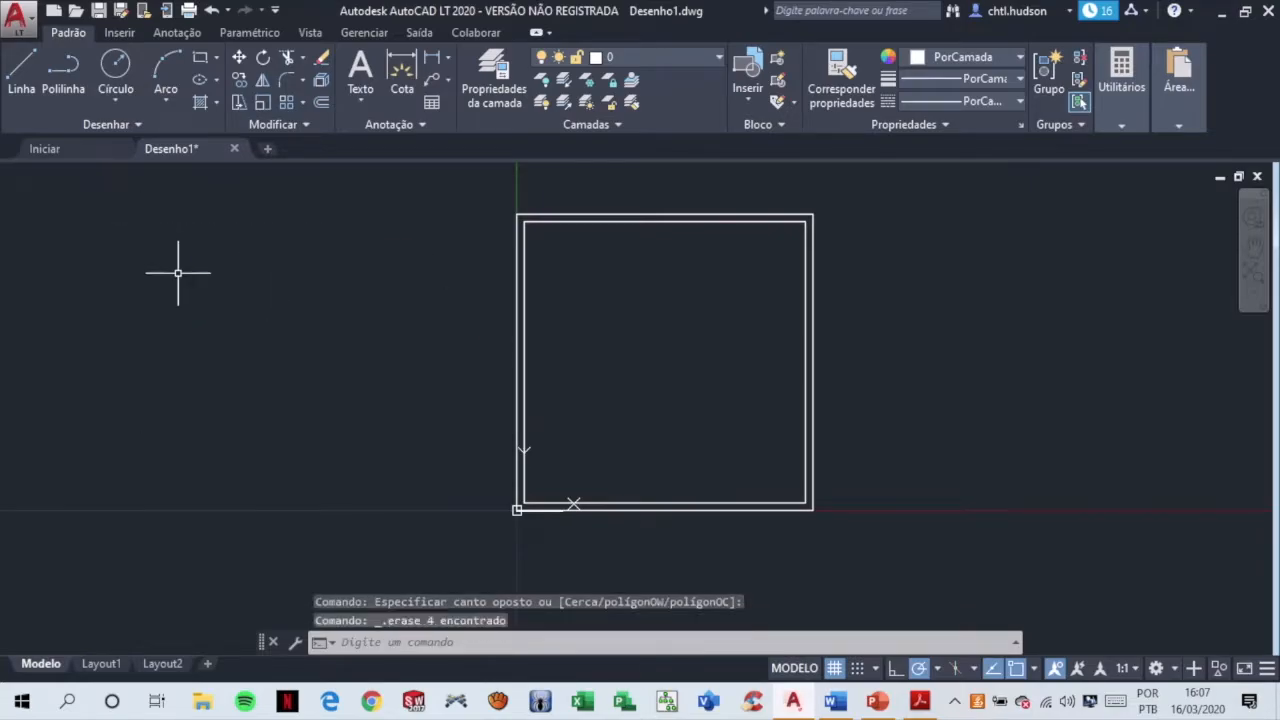
- Draw a similar open zigzag of four segments as a single polyline left of the square
{"action": "left_click", "coordinate": [72, 90]}
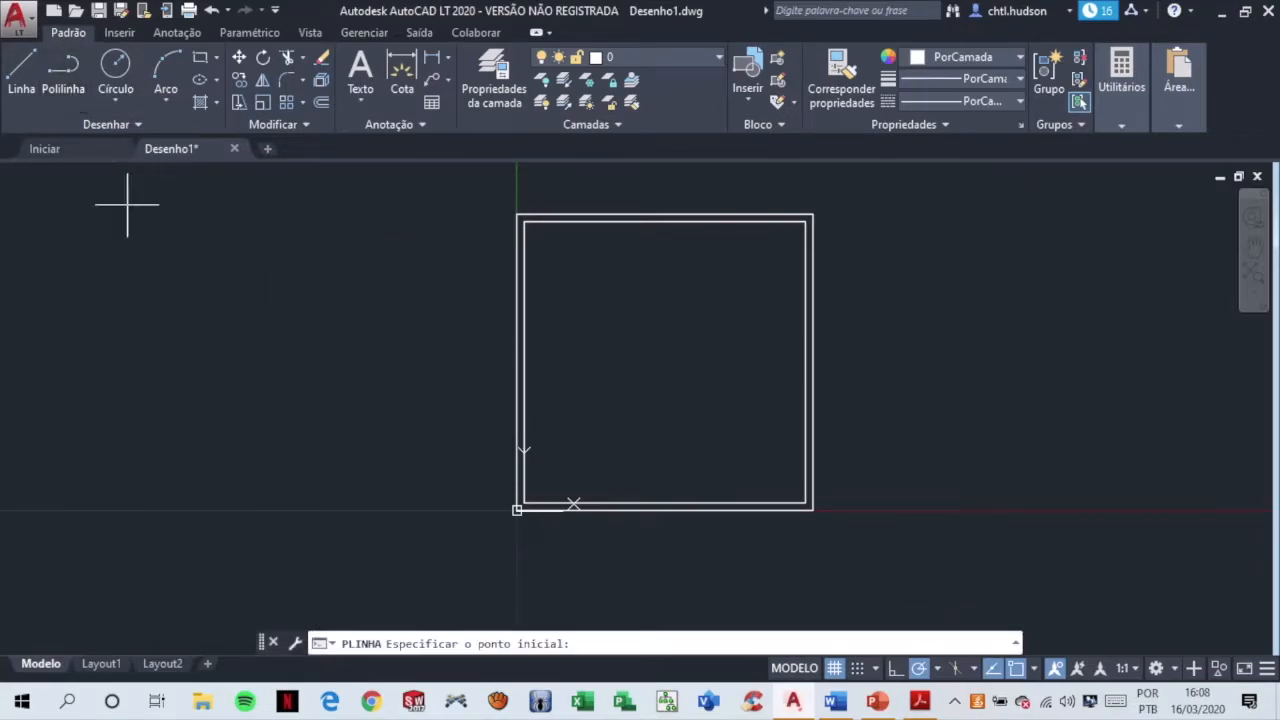
{"action": "left_click", "coordinate": [180, 296]}
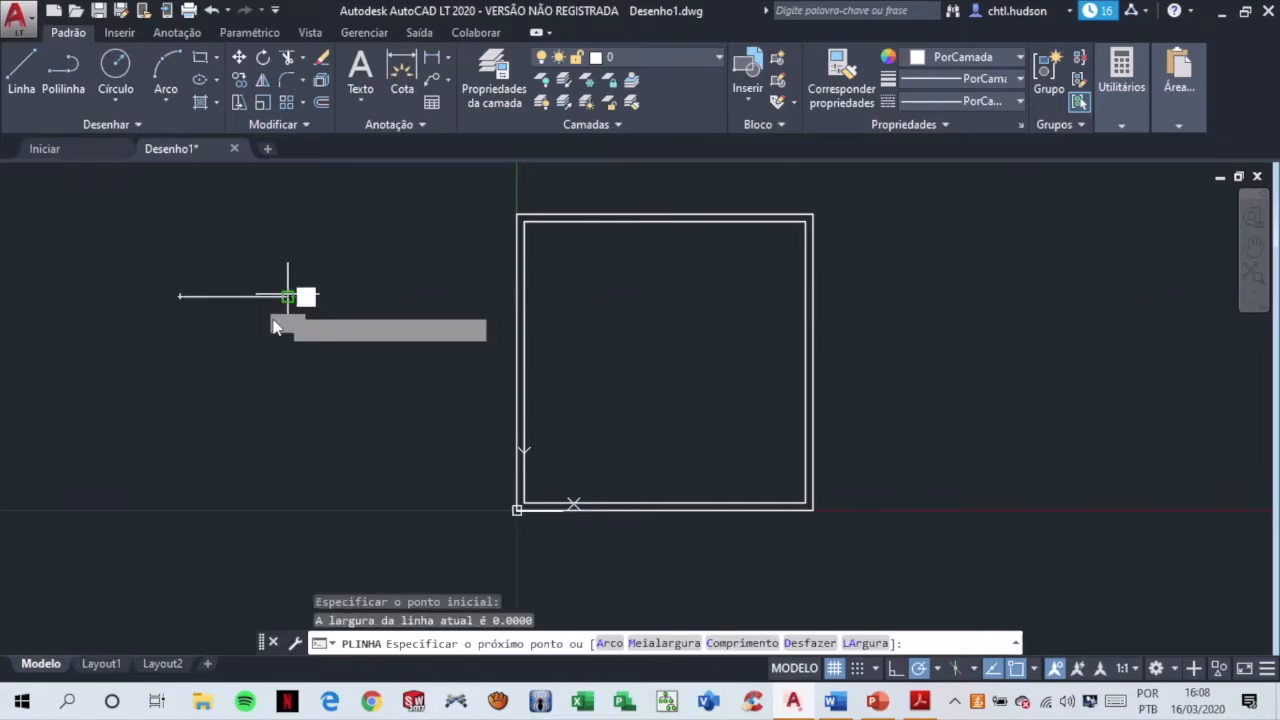
{"action": "left_click", "coordinate": [233, 364]}
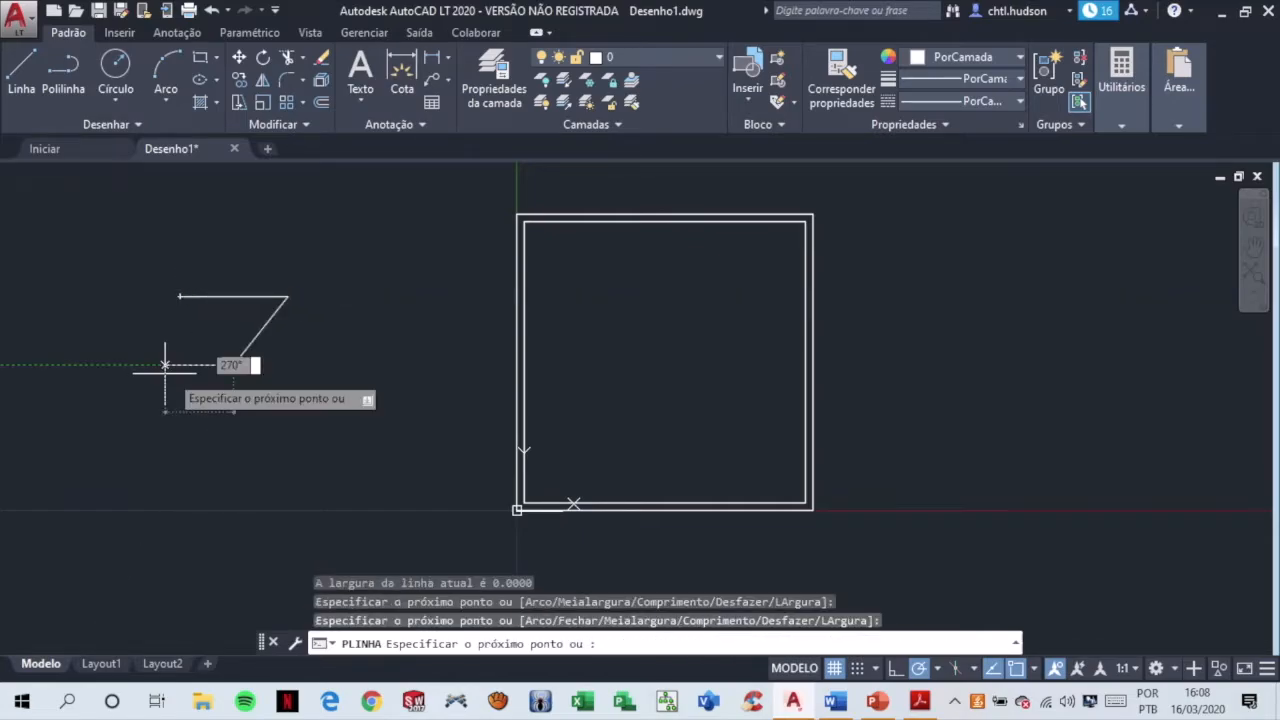
{"action": "left_click", "coordinate": [165, 365]}
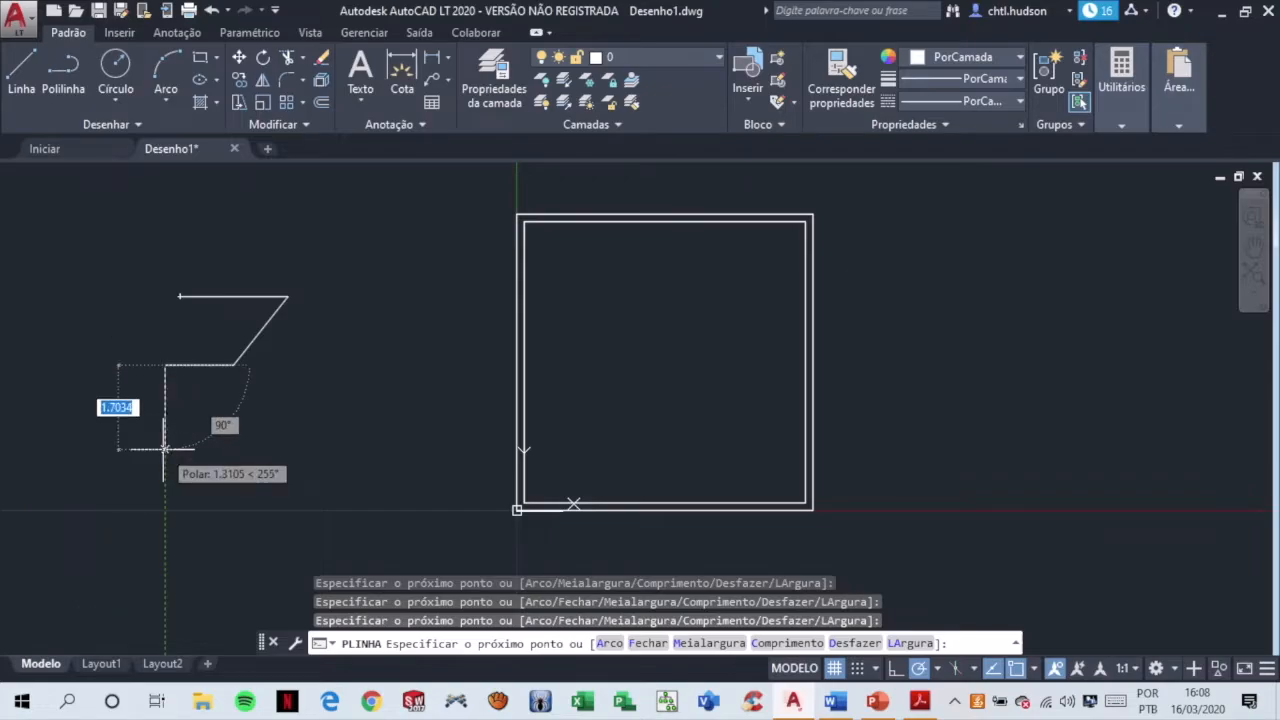
{"action": "left_click", "coordinate": [165, 459]}
{"action": "key", "text": "Escape"}
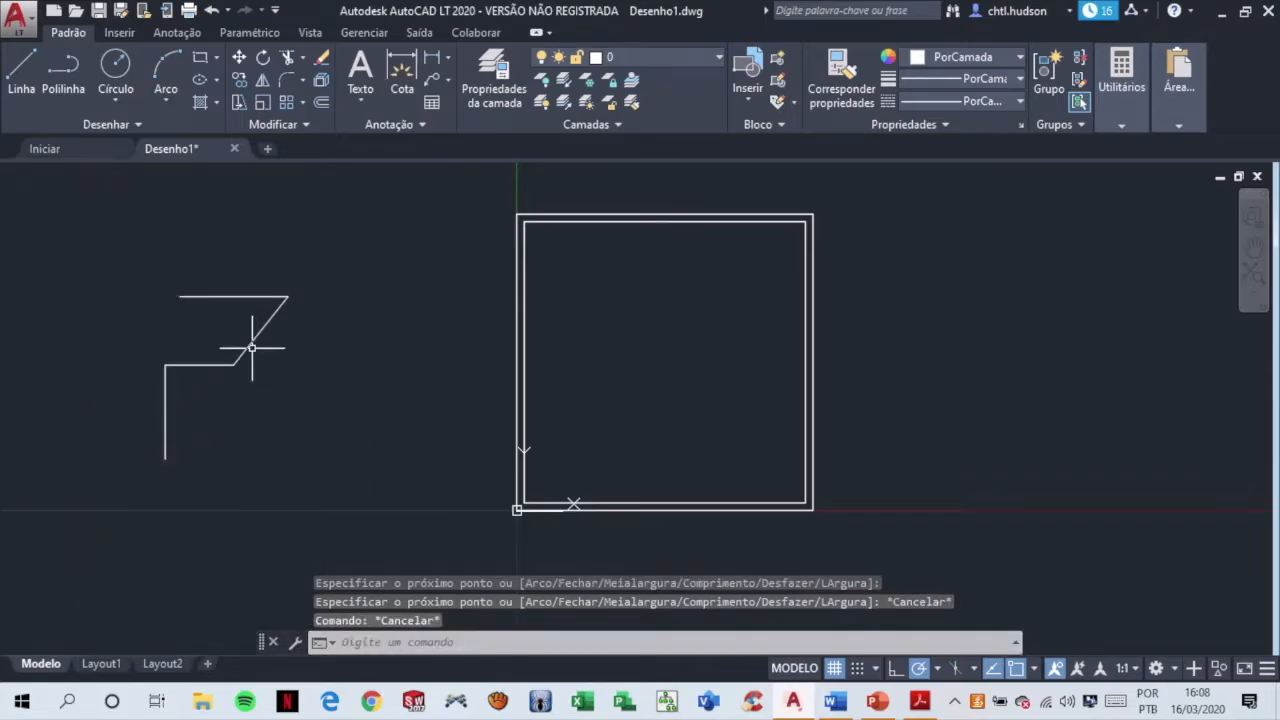
- Select the zigzag polyline left of the square and erase it
{"action": "mouse_move", "coordinate": [250, 346]}
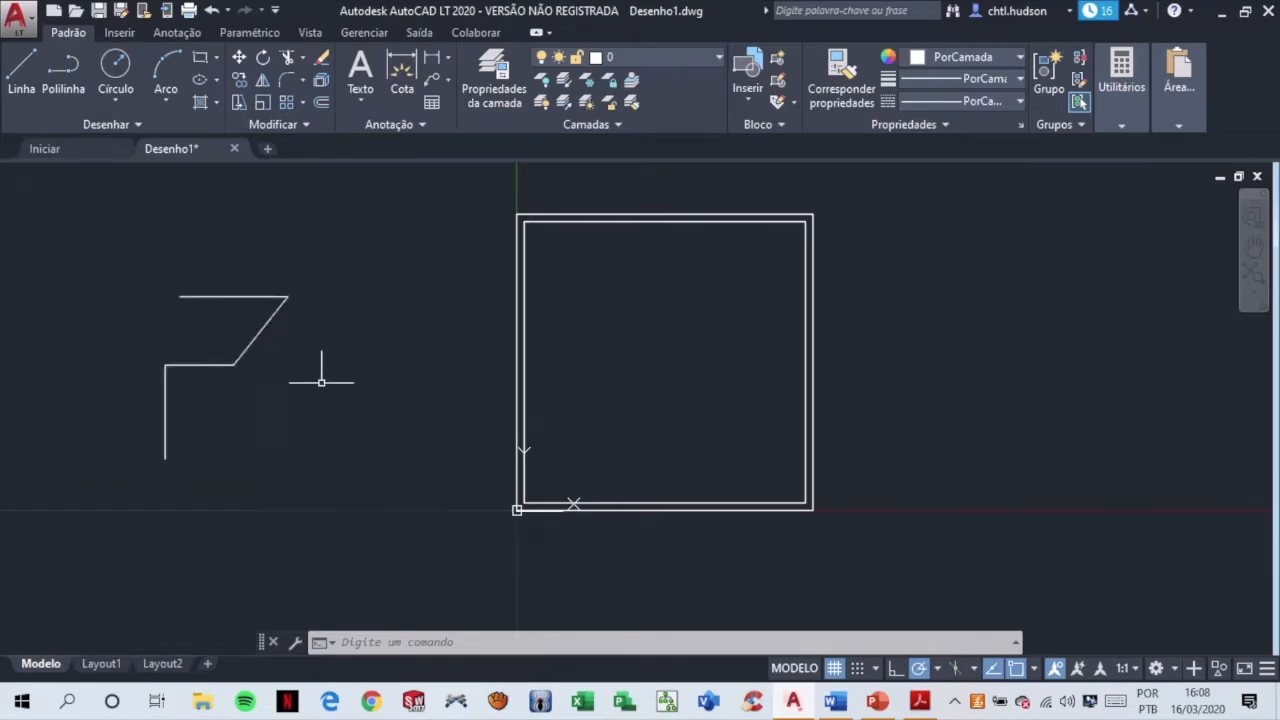
{"action": "left_click", "coordinate": [356, 497]}
{"action": "left_click", "coordinate": [146, 238]}
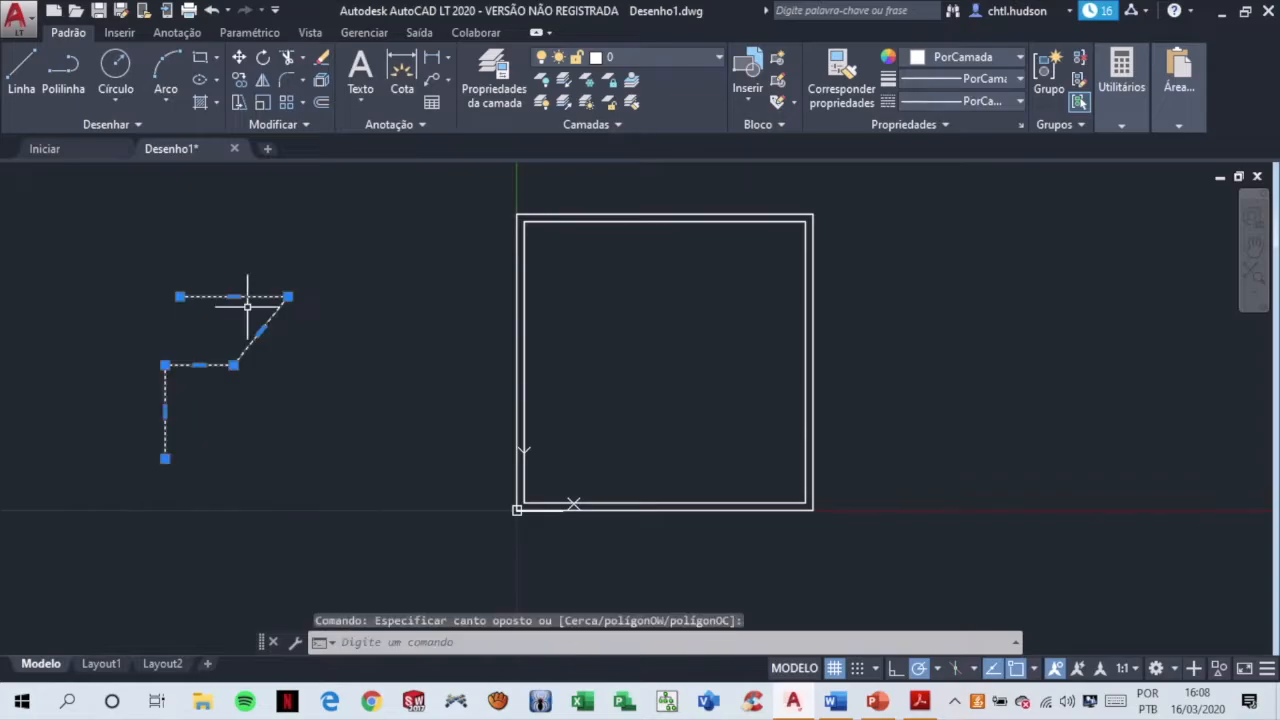
{"action": "key", "text": "Delete"}
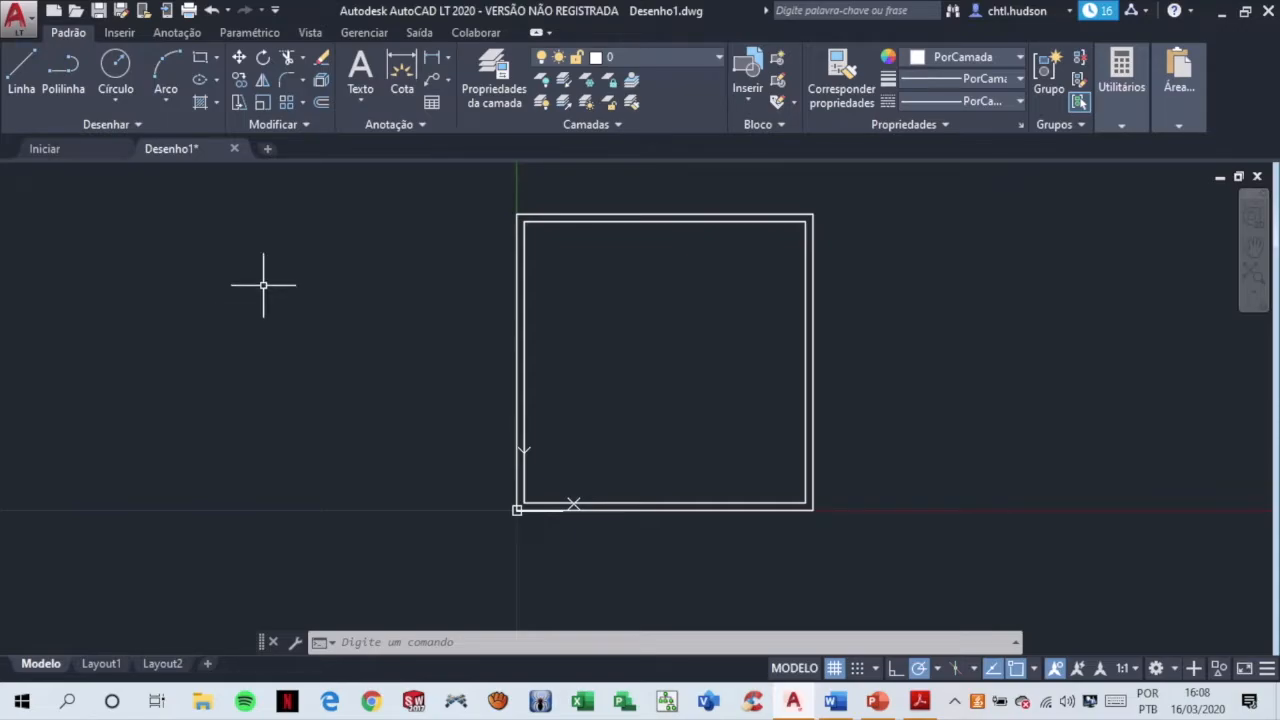
- With Ortho mode on, draw a rectangle of four lines left of the square, extending its upper side past the left side
{"action": "left_click", "coordinate": [24, 72]}
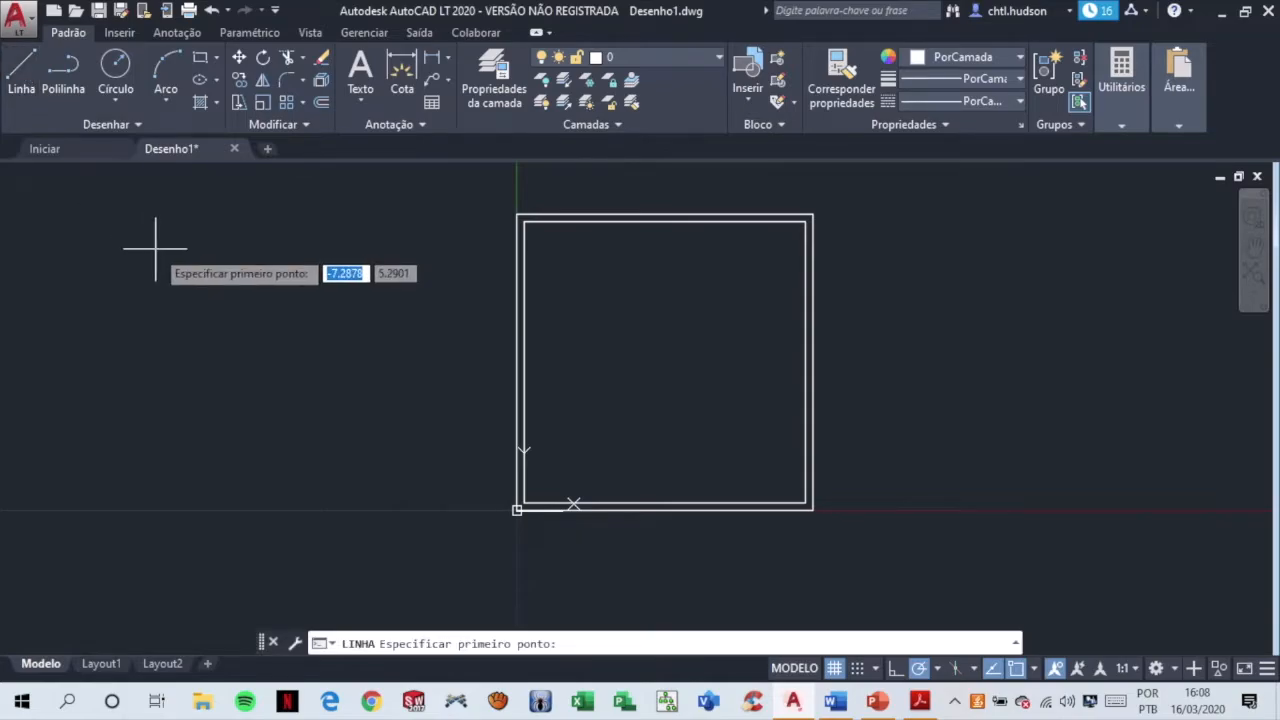
{"action": "key", "text": "XF86AudioLowerVolume"}
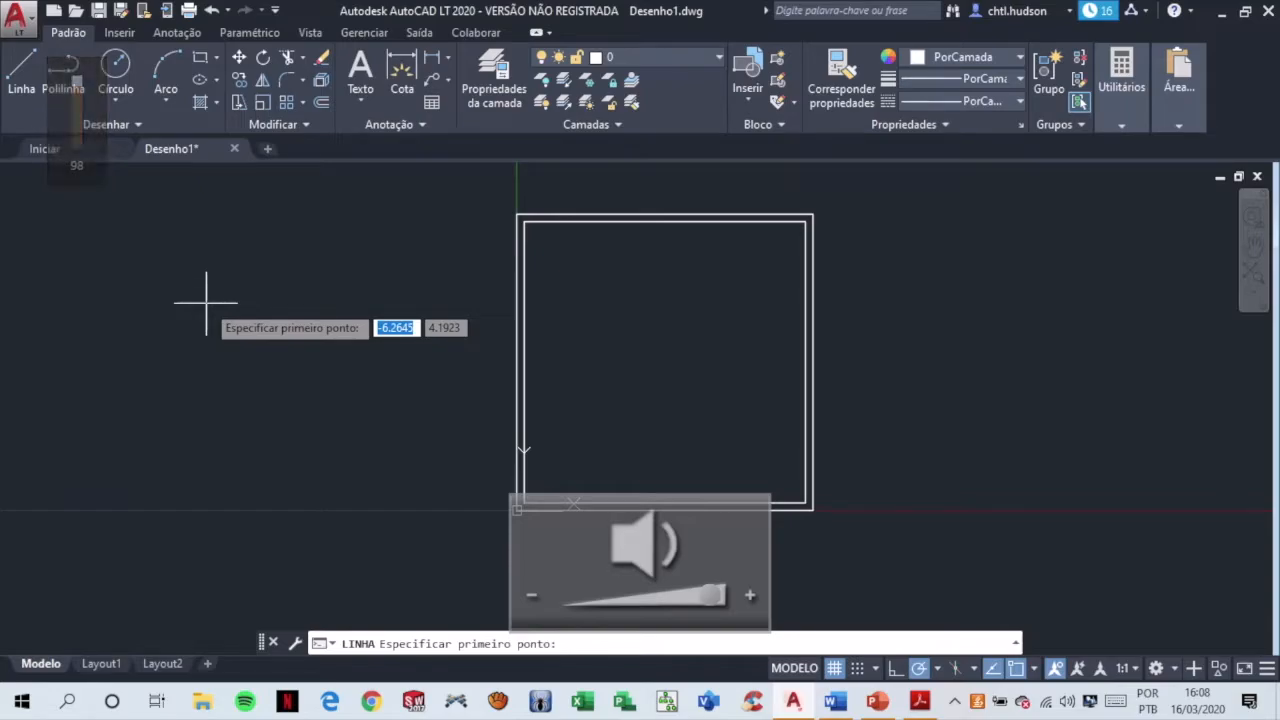
{"action": "key", "text": "F8"}
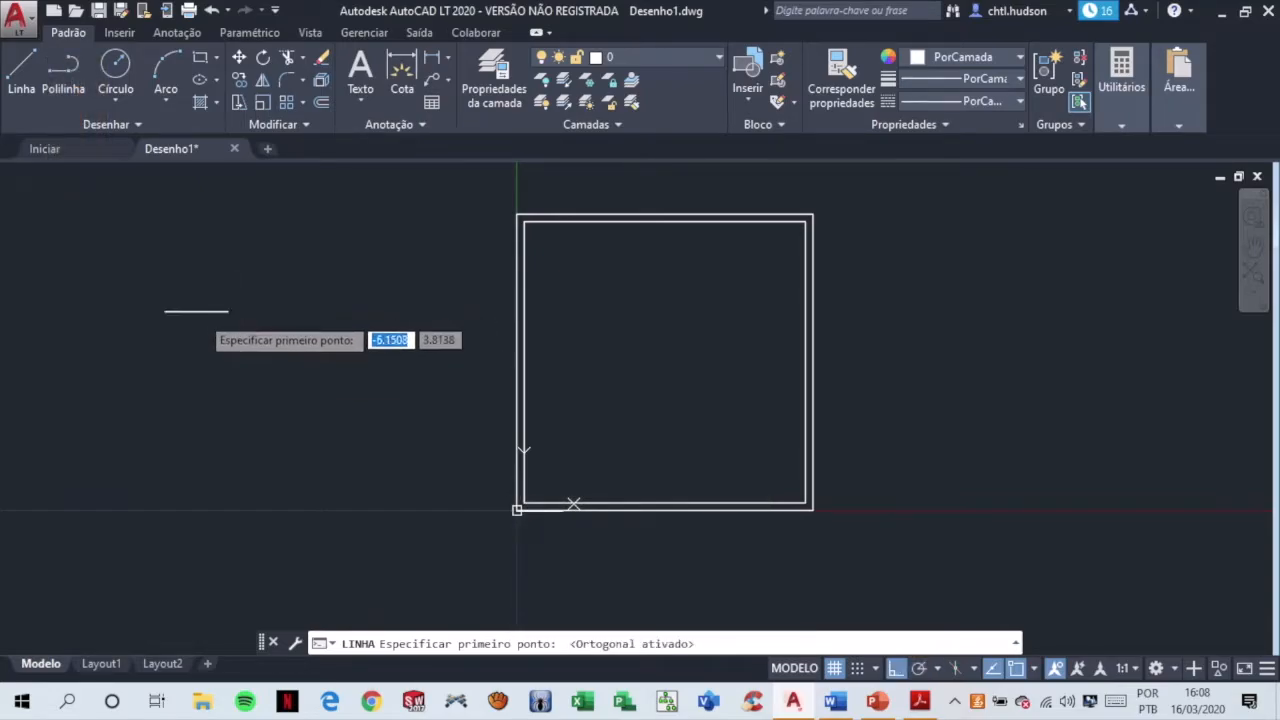
{"action": "left_click", "coordinate": [126, 243]}
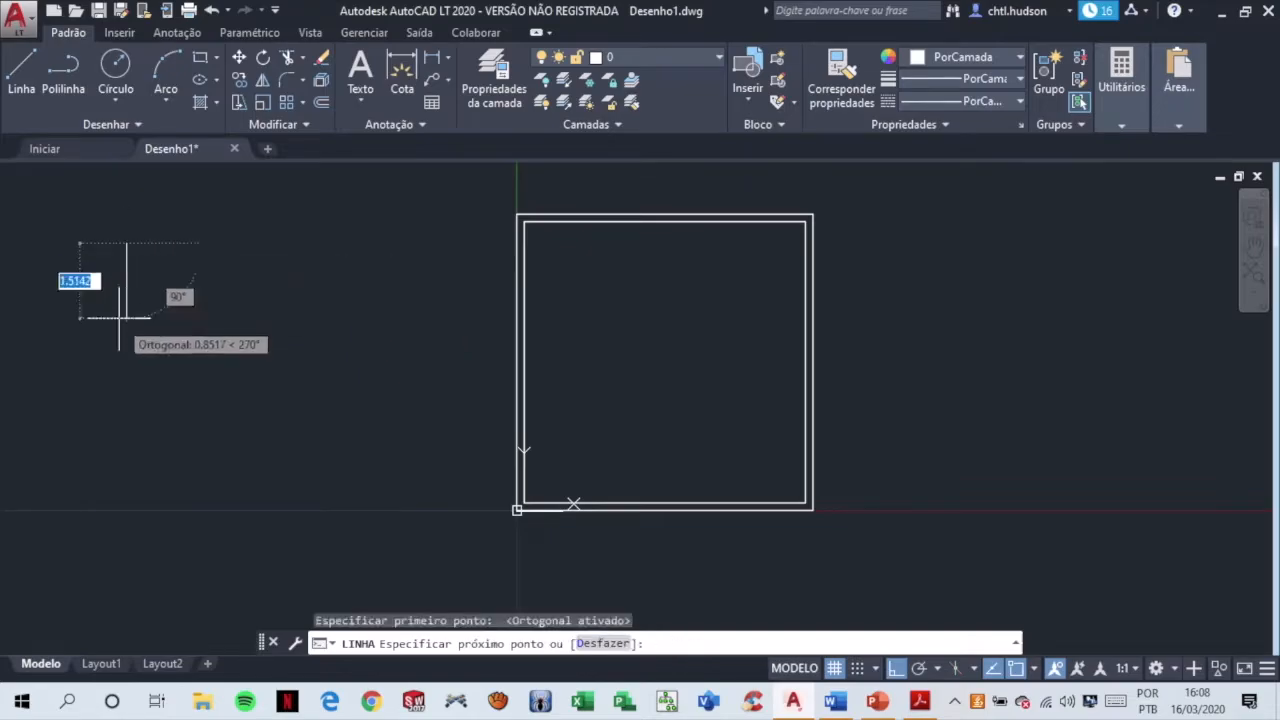
{"action": "left_click", "coordinate": [126, 365]}
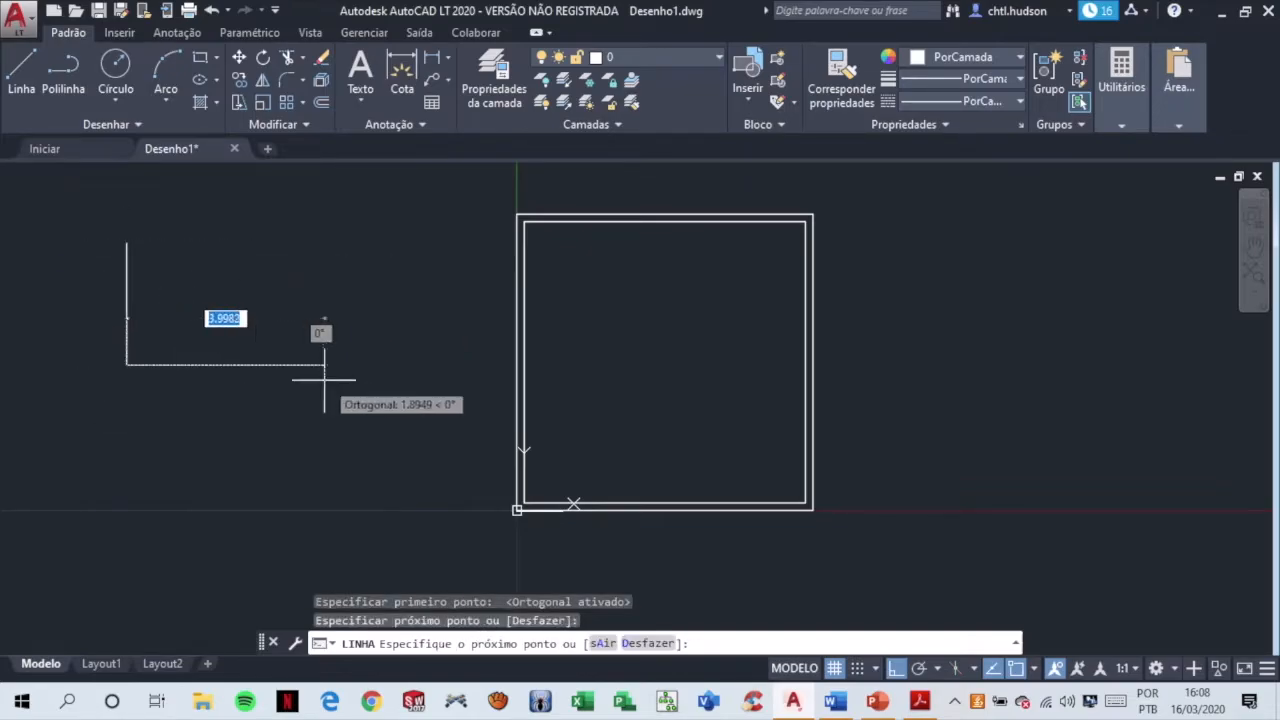
{"action": "left_click", "coordinate": [357, 365]}
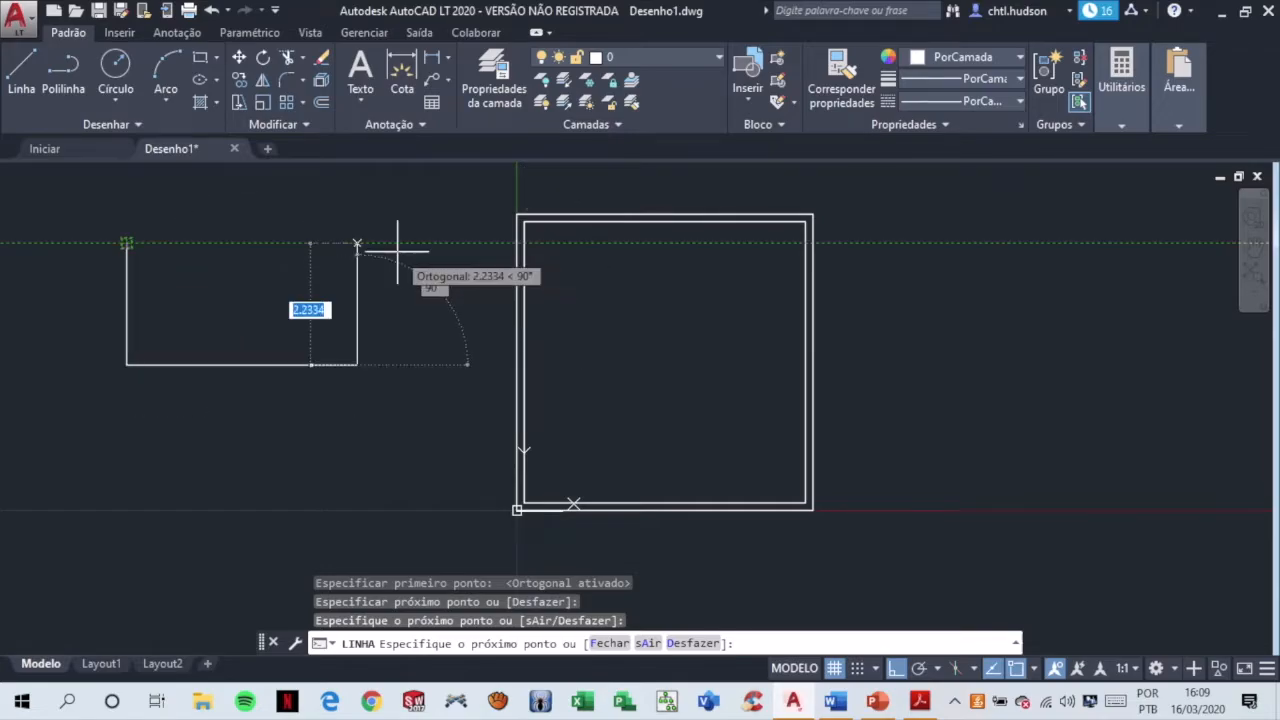
{"action": "left_click", "coordinate": [330, 244]}
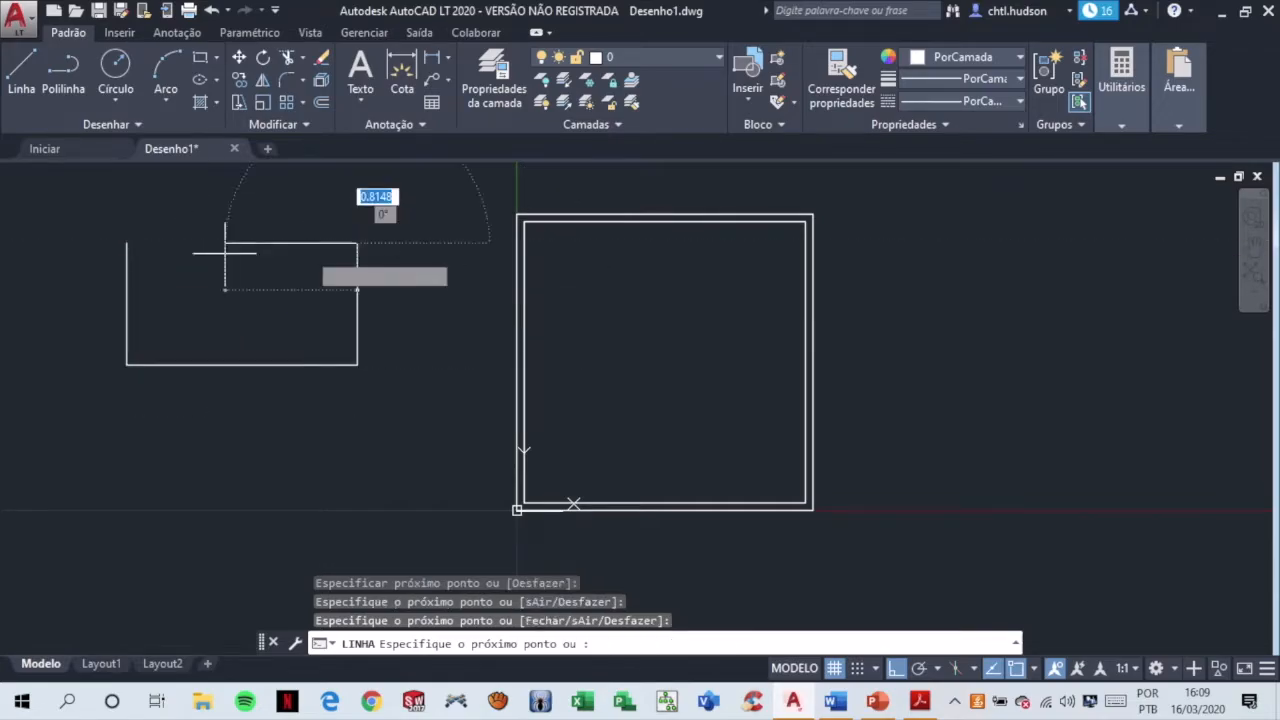
{"action": "left_click", "coordinate": [106, 250]}
{"action": "key", "text": "Escape"}
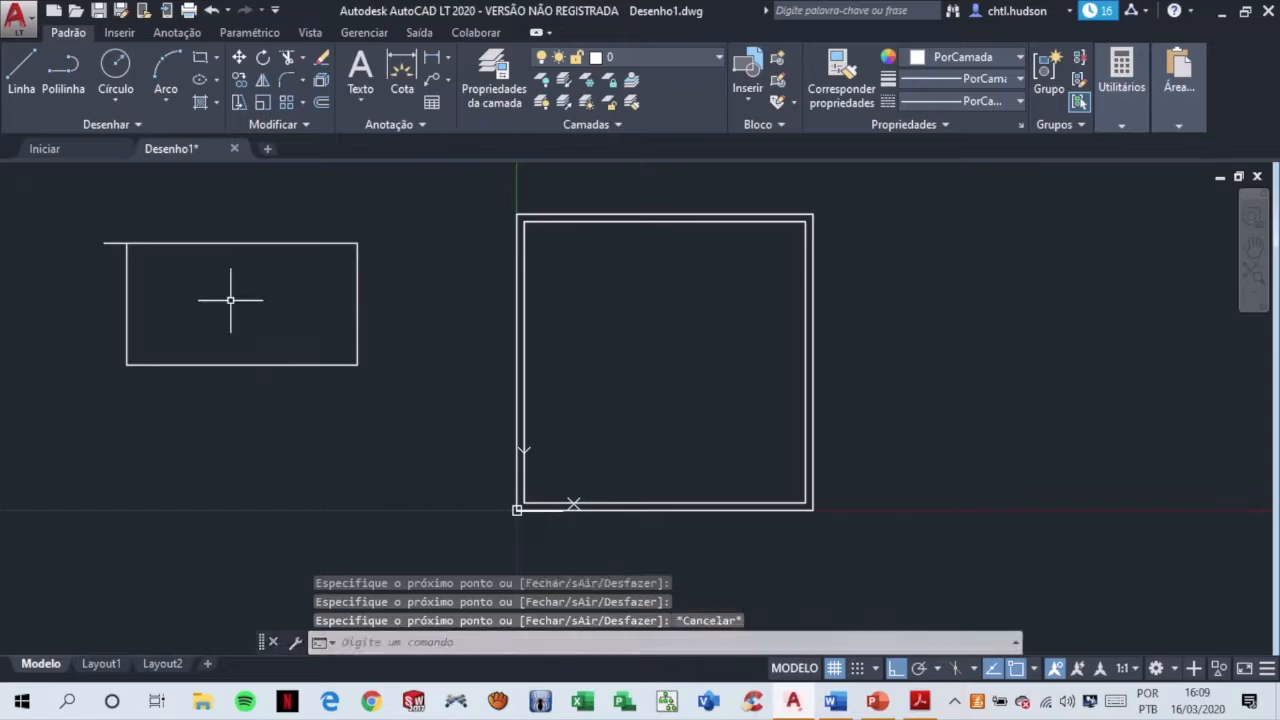
- Trim the overhanging end of the rectangle's upper line back to its left side
{"action": "scroll", "coordinate": [232, 341], "scroll_direction": "down", "scroll_amount": 2}
{"action": "scroll", "coordinate": [232, 341], "scroll_direction": "up", "scroll_amount": 2}
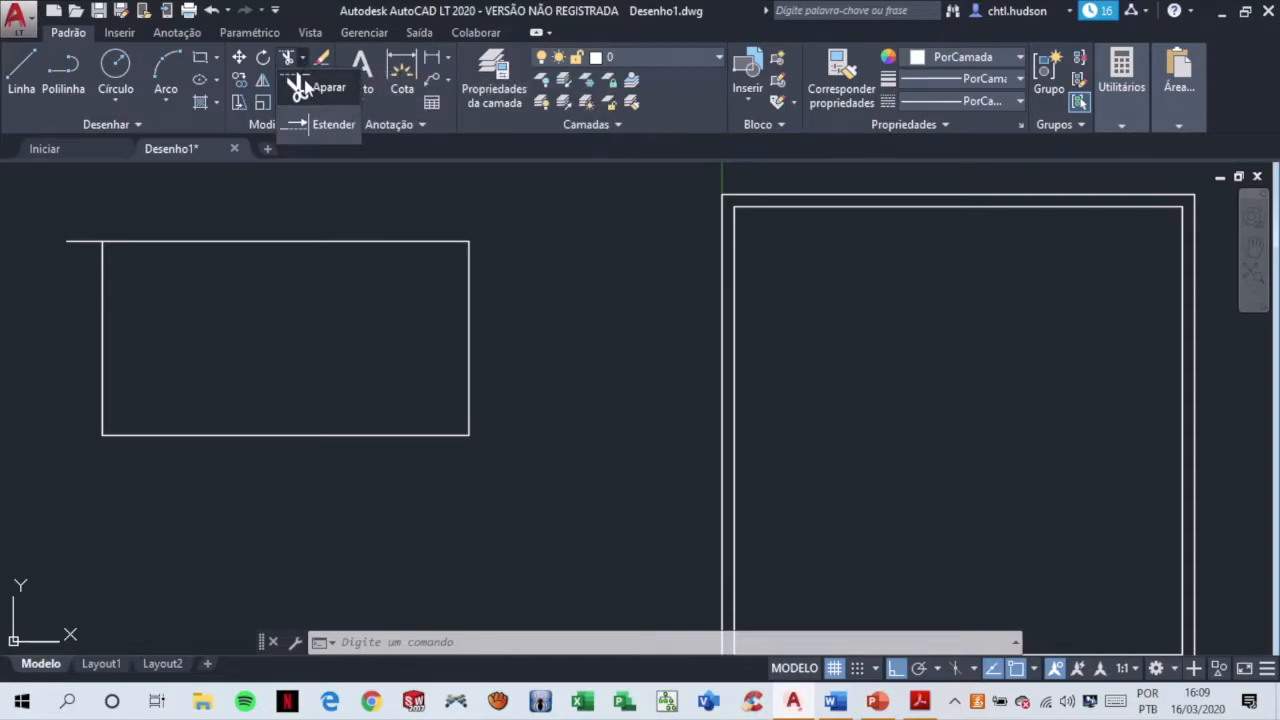
{"action": "left_click", "coordinate": [295, 64]}
{"action": "key", "text": "Return"}
{"action": "left_click", "coordinate": [91, 240]}
{"action": "key", "text": "Escape"}
{"action": "mouse_move", "coordinate": [480, 326]}
{"action": "middle_mouse_down"}
{"action": "mouse_move", "coordinate": [523, 286]}
{"action": "mouse_move", "coordinate": [510, 358]}
{"action": "middle_mouse_up"}
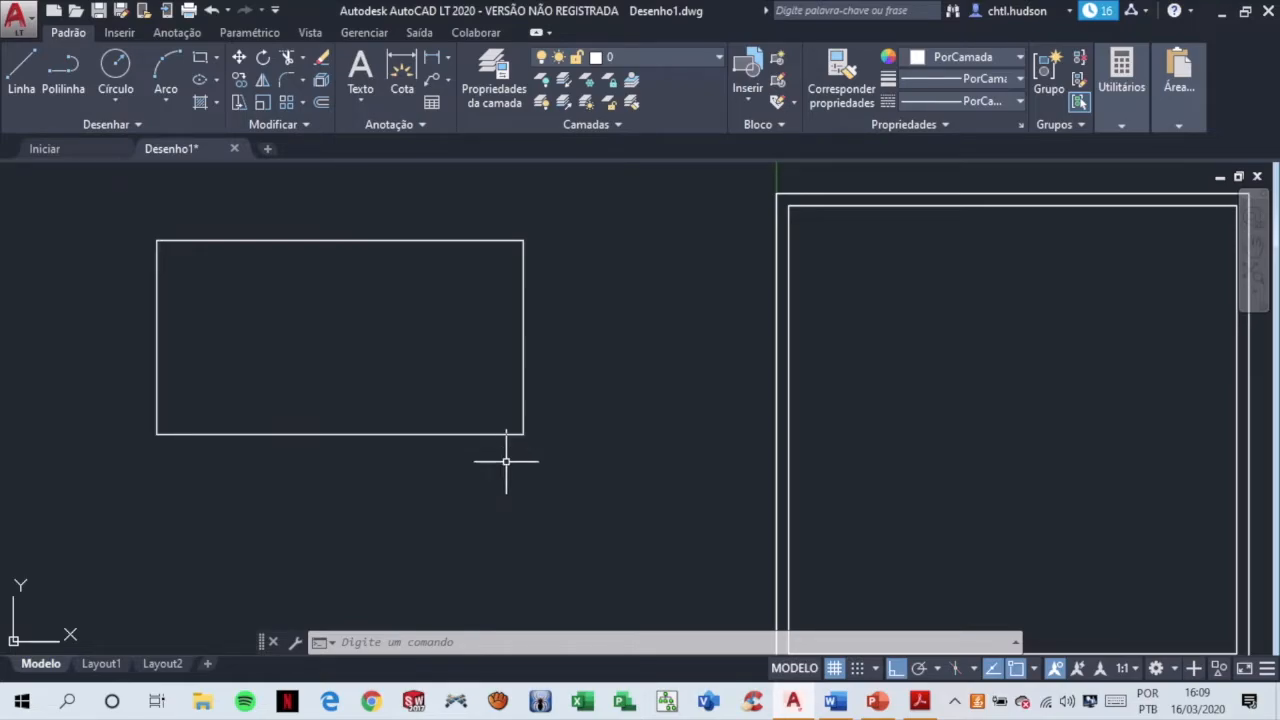
- Group the four lines of the rectangle left of the square with the GRUPO command
{"action": "left_click", "coordinate": [464, 643]}
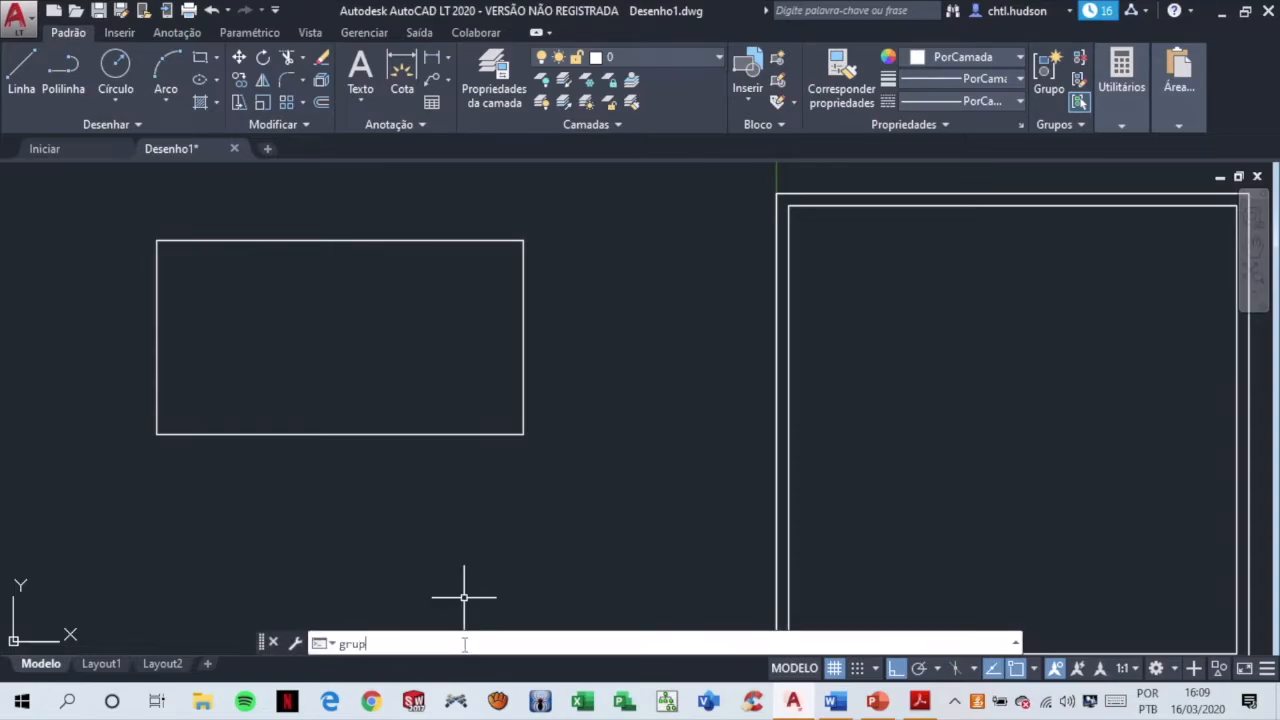
{"action": "type", "text": "o"}
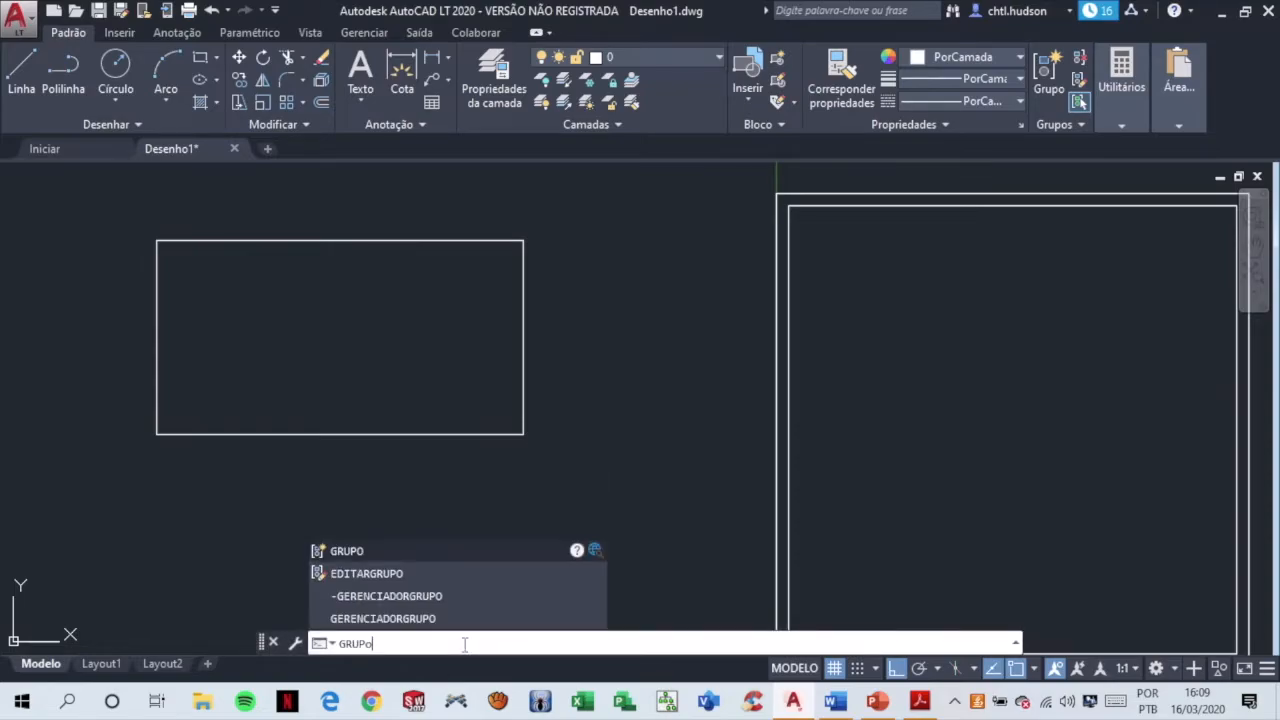
{"action": "left_click", "coordinate": [379, 551]}
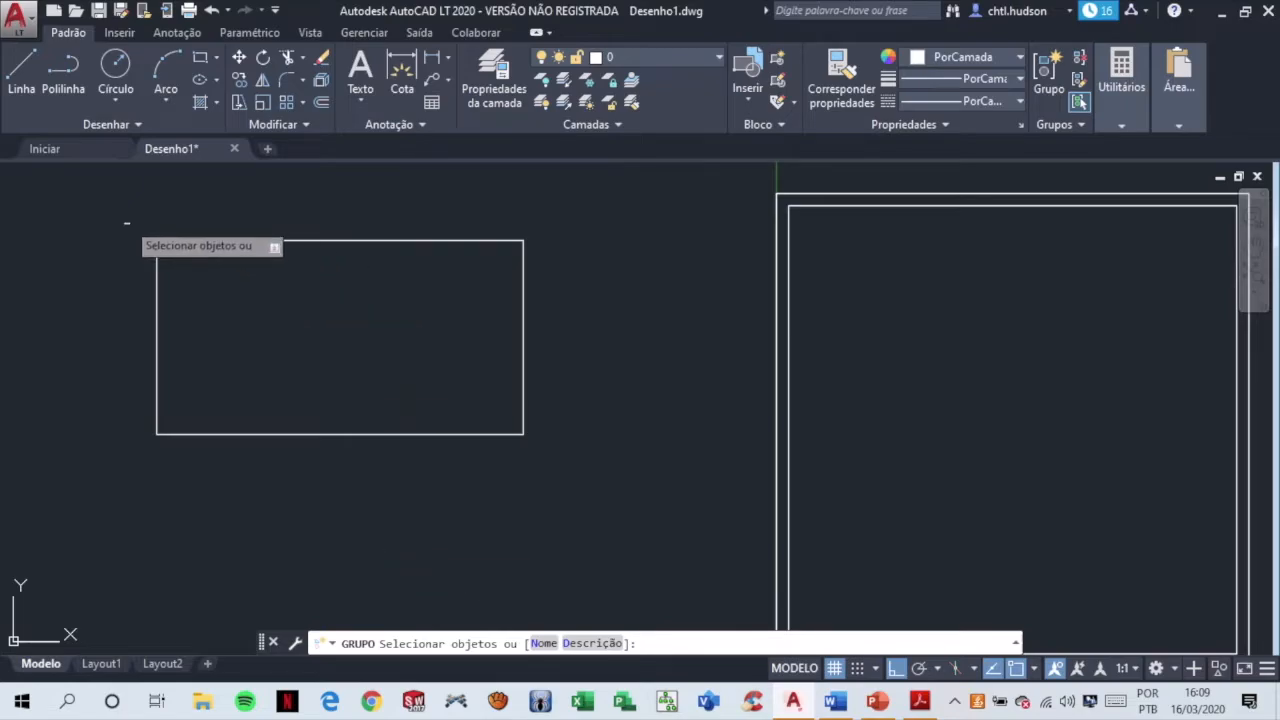
{"action": "left_click", "coordinate": [127, 211]}
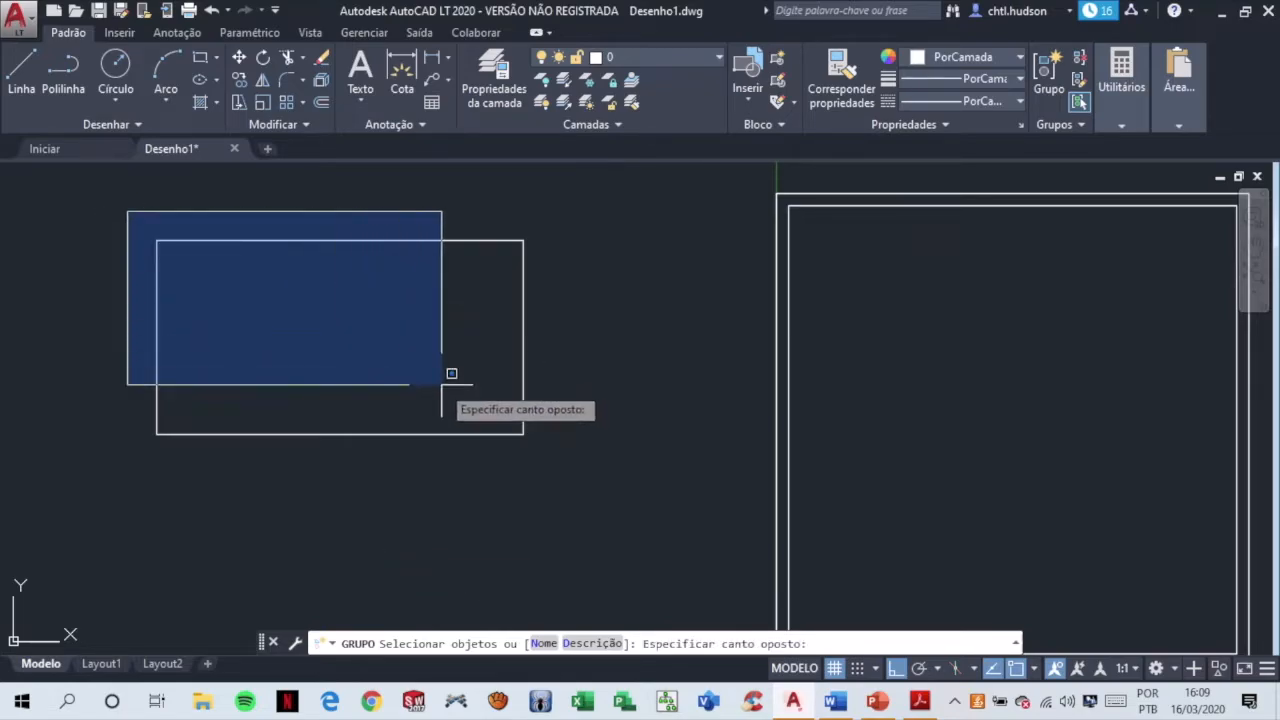
{"action": "left_click", "coordinate": [571, 488]}
{"action": "key", "text": "Return"}
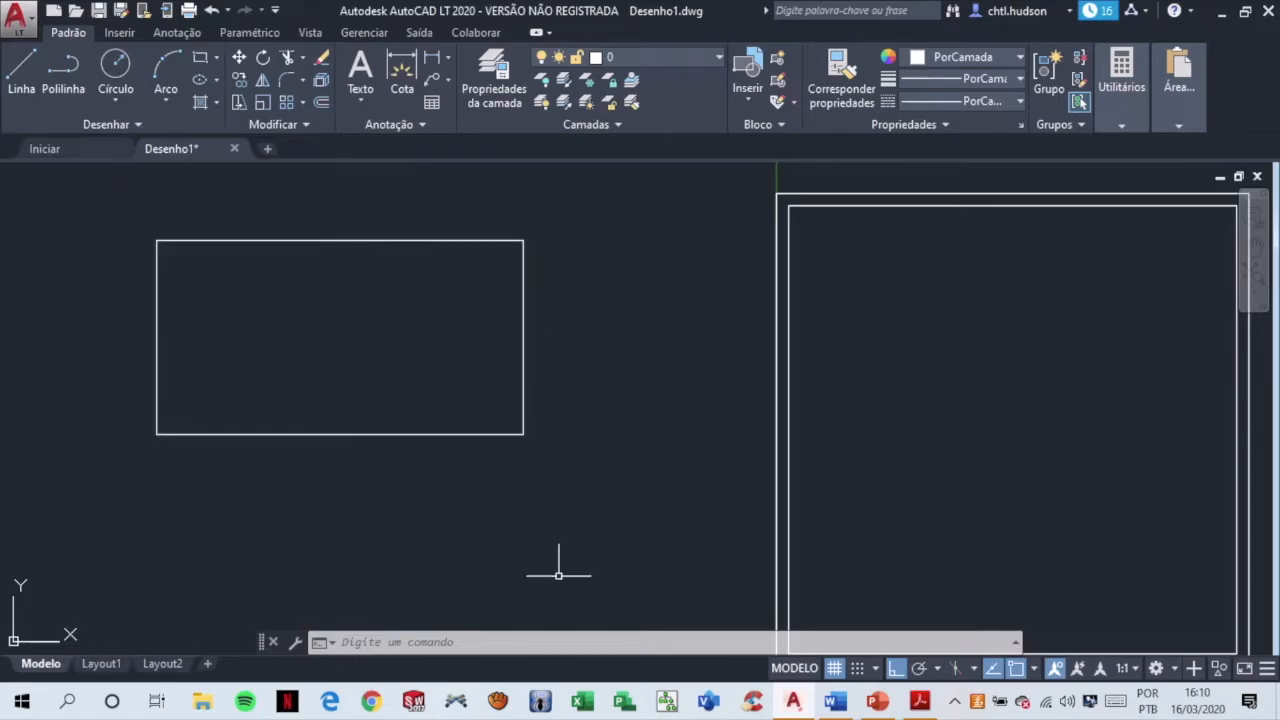
- Ungroup the rectangle's lines with the DESAGRUPAR command
{"action": "type", "text": "desa"}
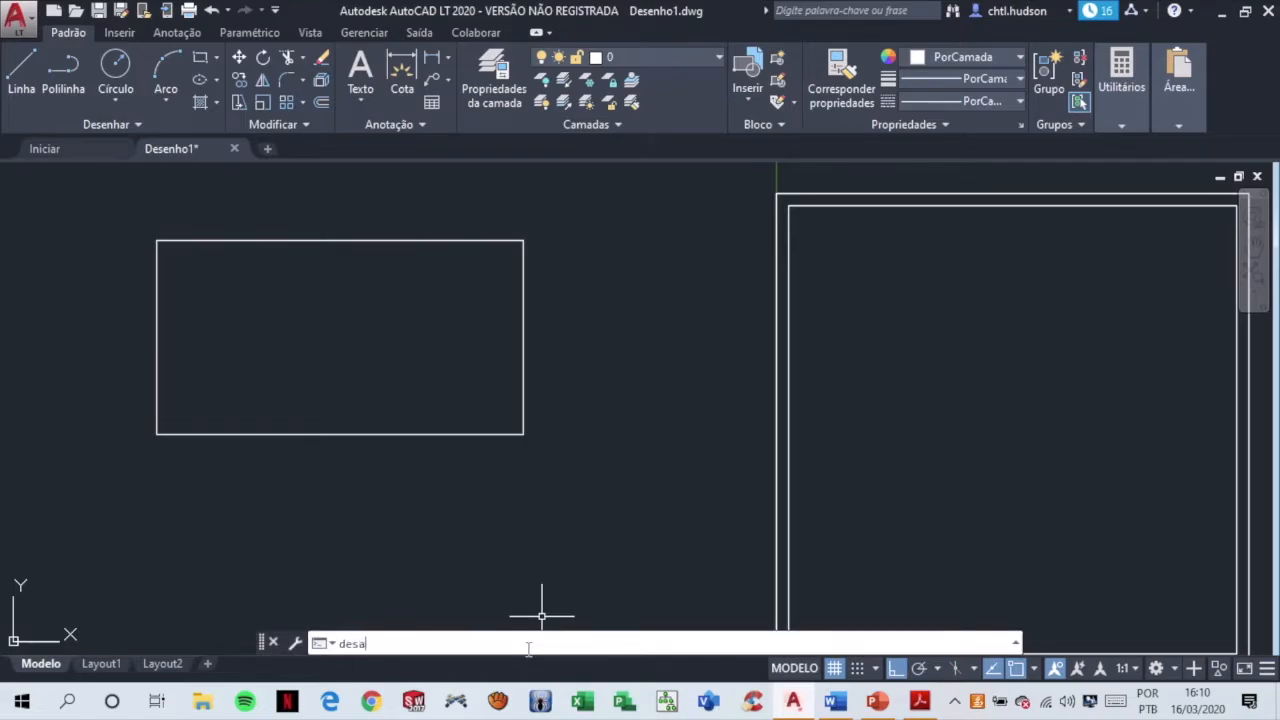
{"action": "left_click", "coordinate": [414, 526]}
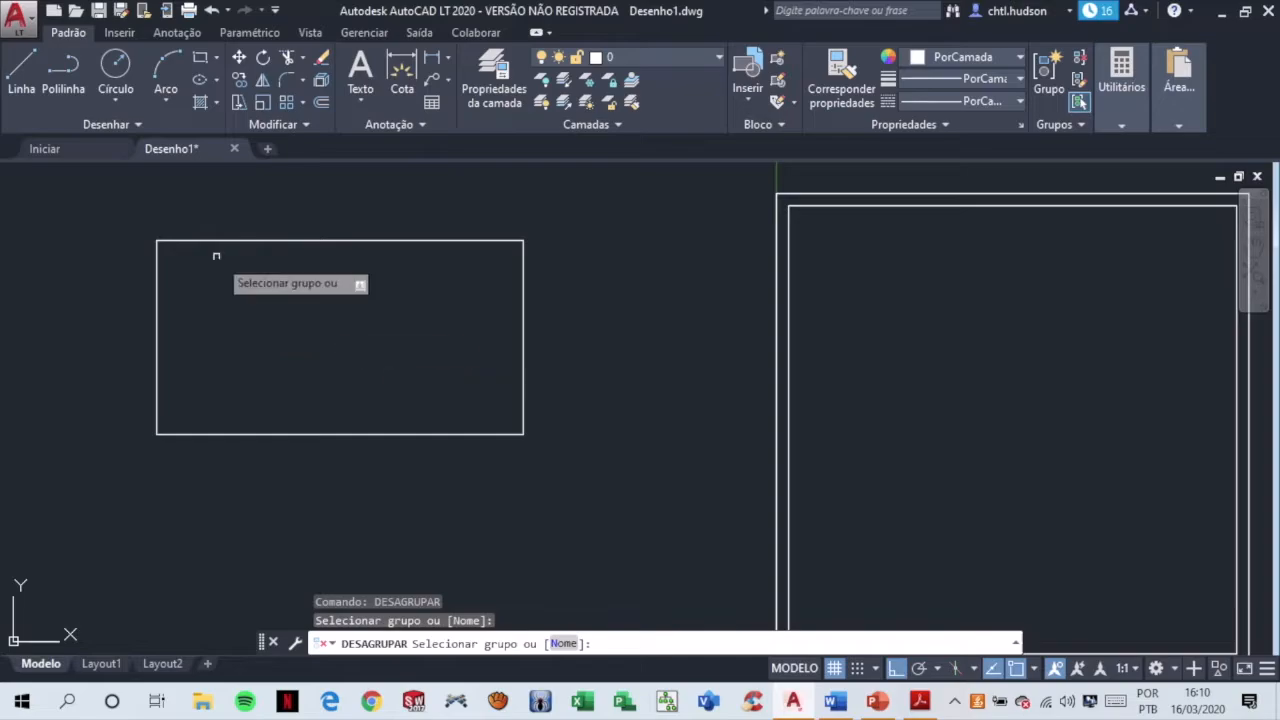
{"action": "left_click", "coordinate": [333, 240]}
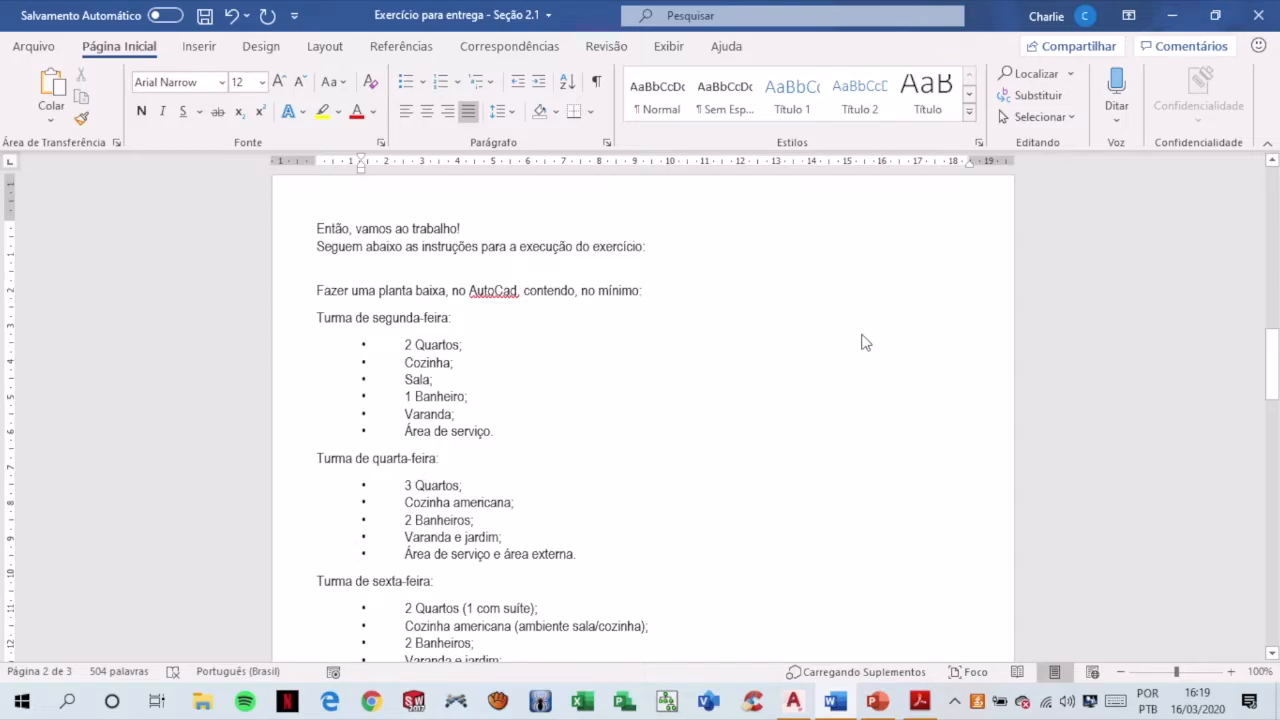
- Review the minimum room lists for the Monday, Wednesday and Friday classes in the section 2.1 exercise document in Word
{"action": "scroll", "coordinate": [683, 300], "scroll_direction": "down", "scroll_amount": 1}
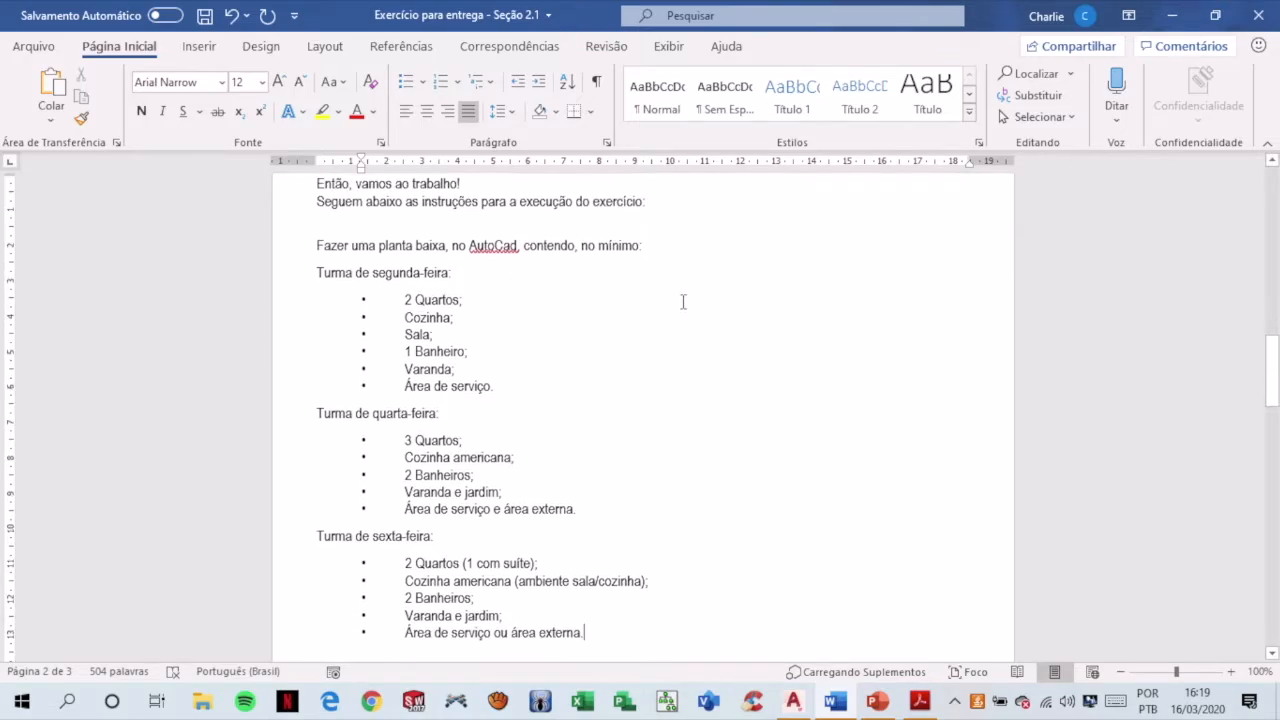
{"action": "scroll", "coordinate": [683, 300], "scroll_direction": "up", "scroll_amount": 1}
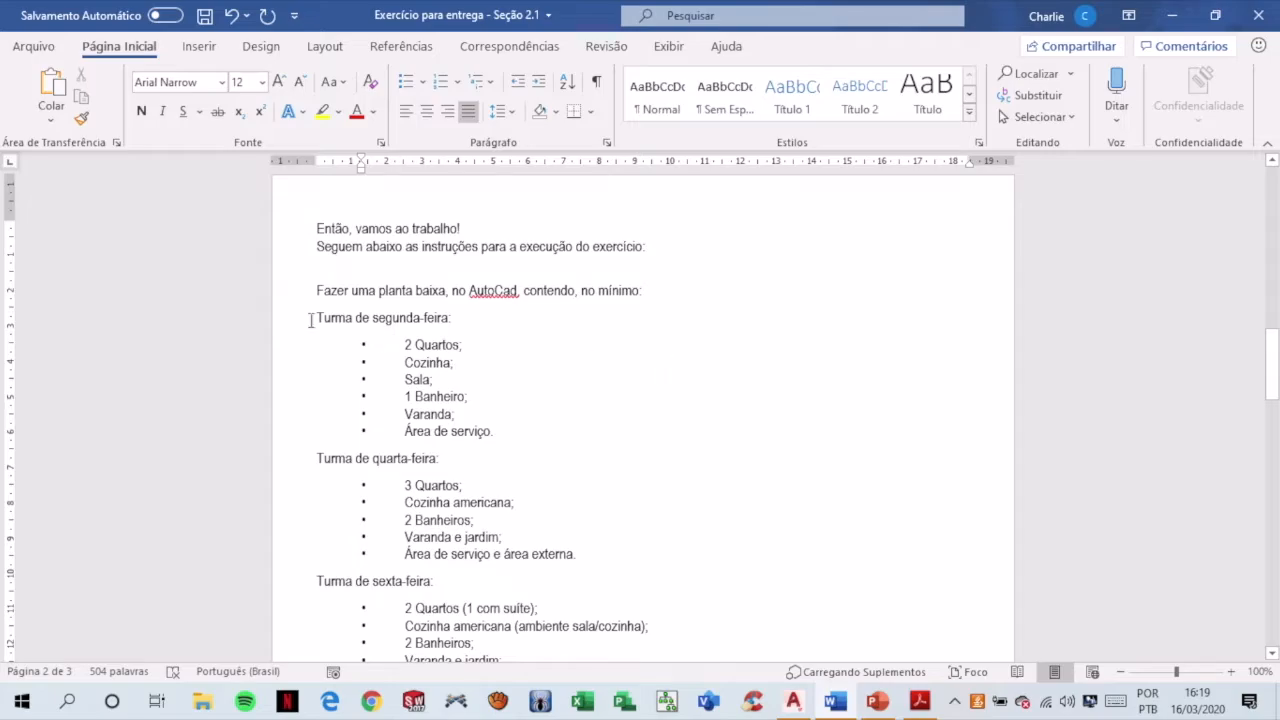
{"action": "left_click_drag", "start_coordinate": [313, 318], "coordinate": [502, 436]}
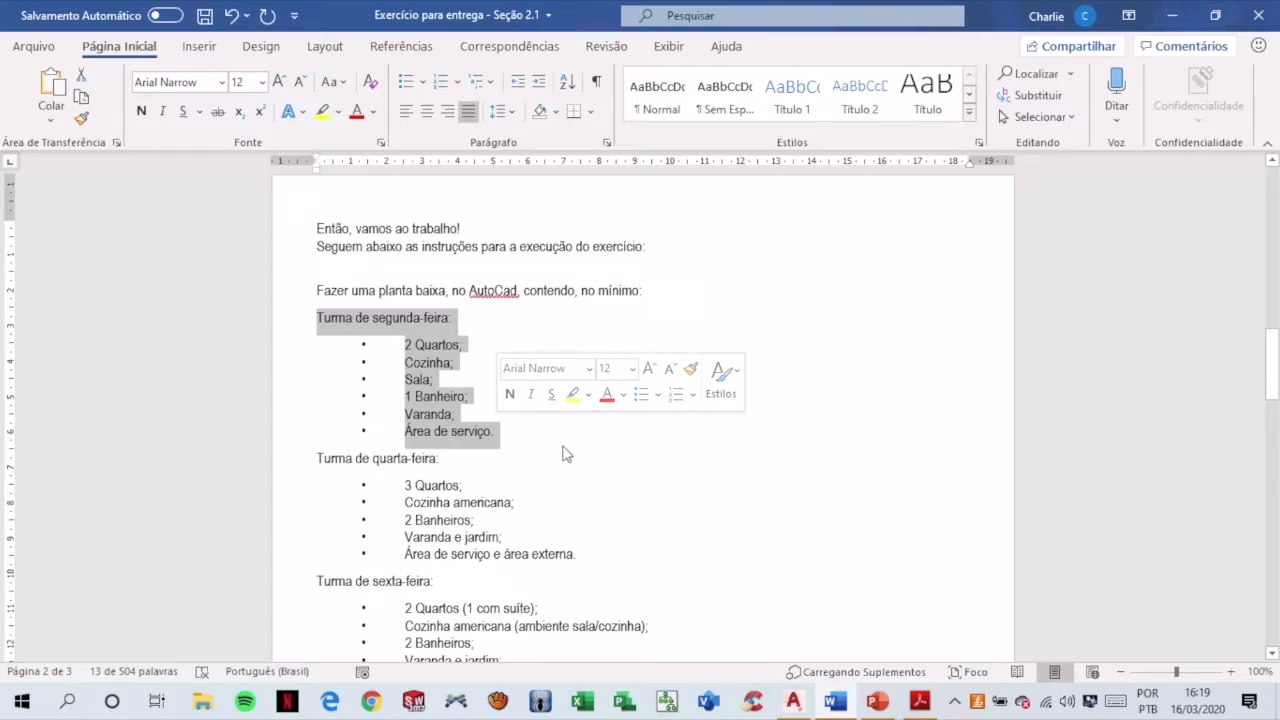
{"action": "left_click", "coordinate": [565, 445]}
{"action": "scroll", "coordinate": [566, 443], "scroll_direction": "down", "scroll_amount": 2}
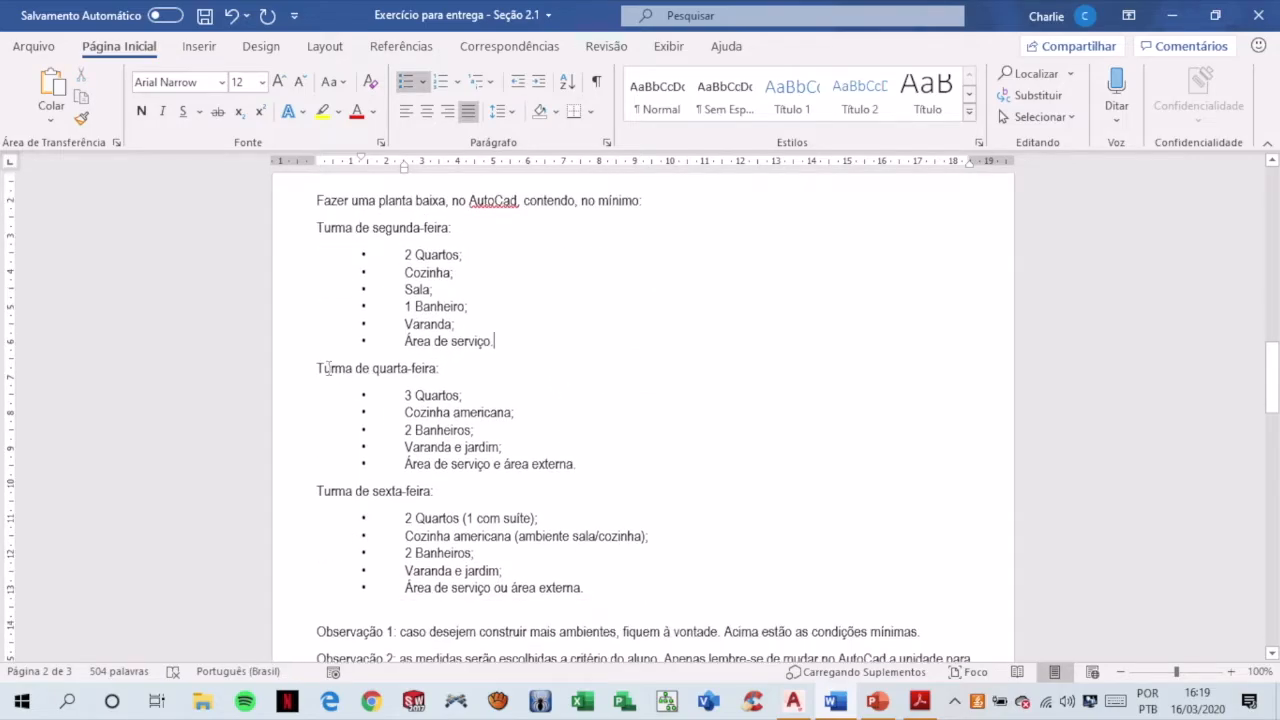
{"action": "left_click_drag", "start_coordinate": [316, 368], "coordinate": [588, 463]}
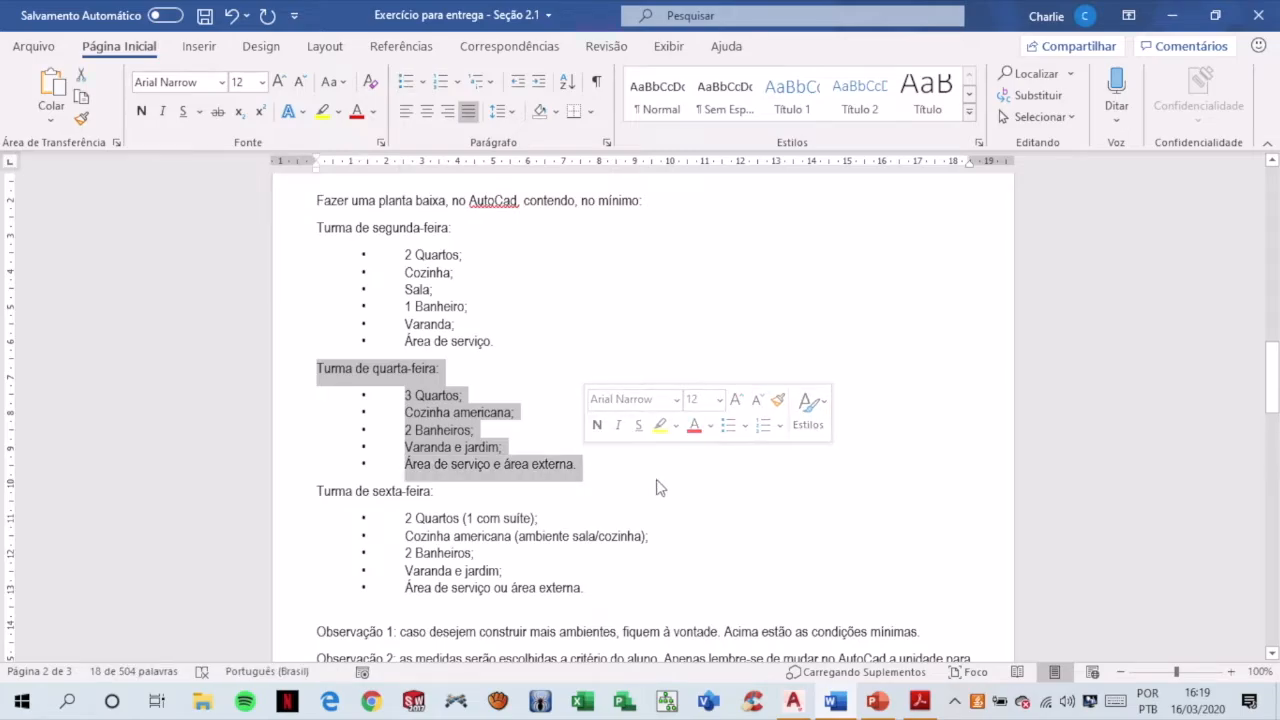
{"action": "key", "text": "Right"}
{"action": "scroll", "coordinate": [657, 486], "scroll_direction": "down", "scroll_amount": 3}
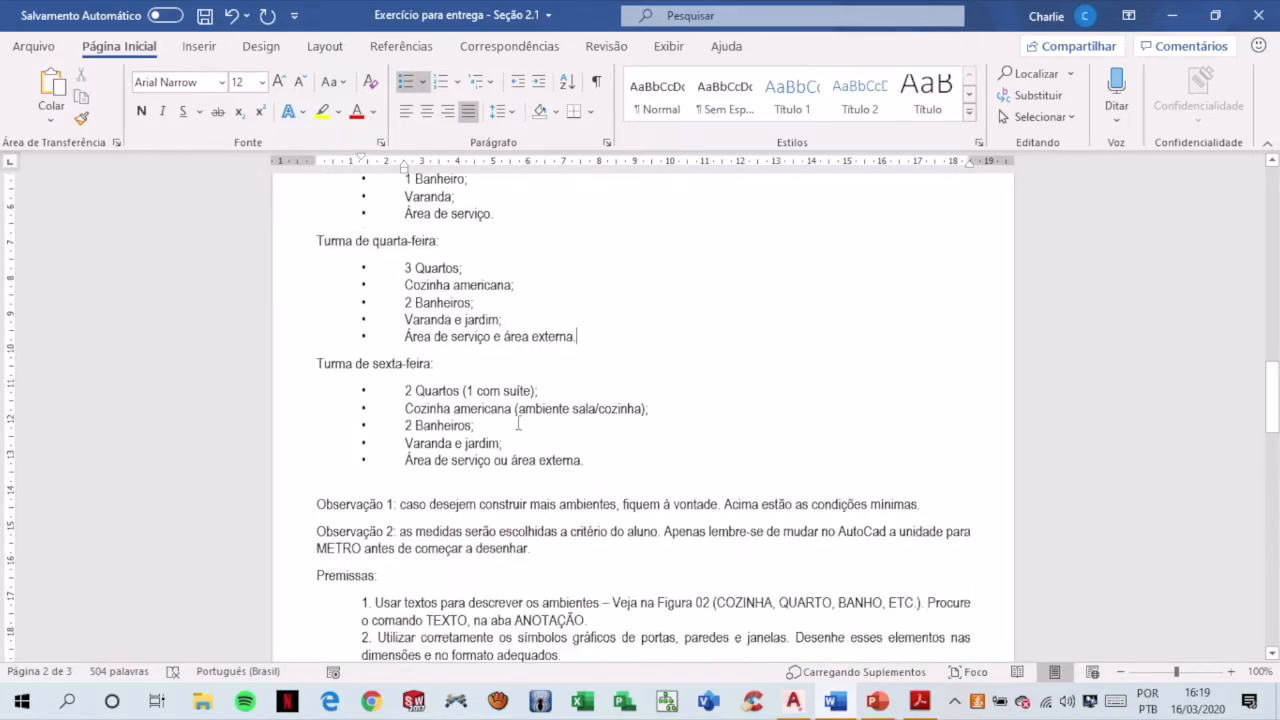
{"action": "left_click_drag", "start_coordinate": [371, 365], "coordinate": [592, 444]}
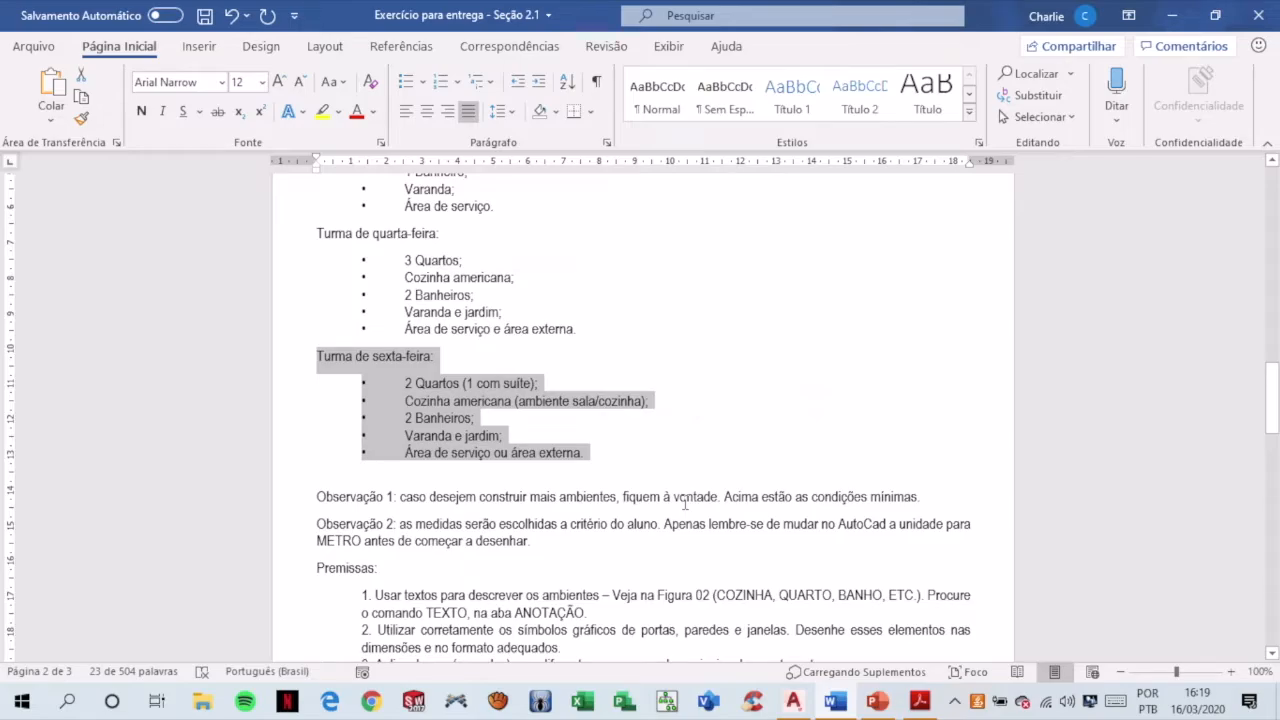
{"action": "left_click", "coordinate": [666, 467]}
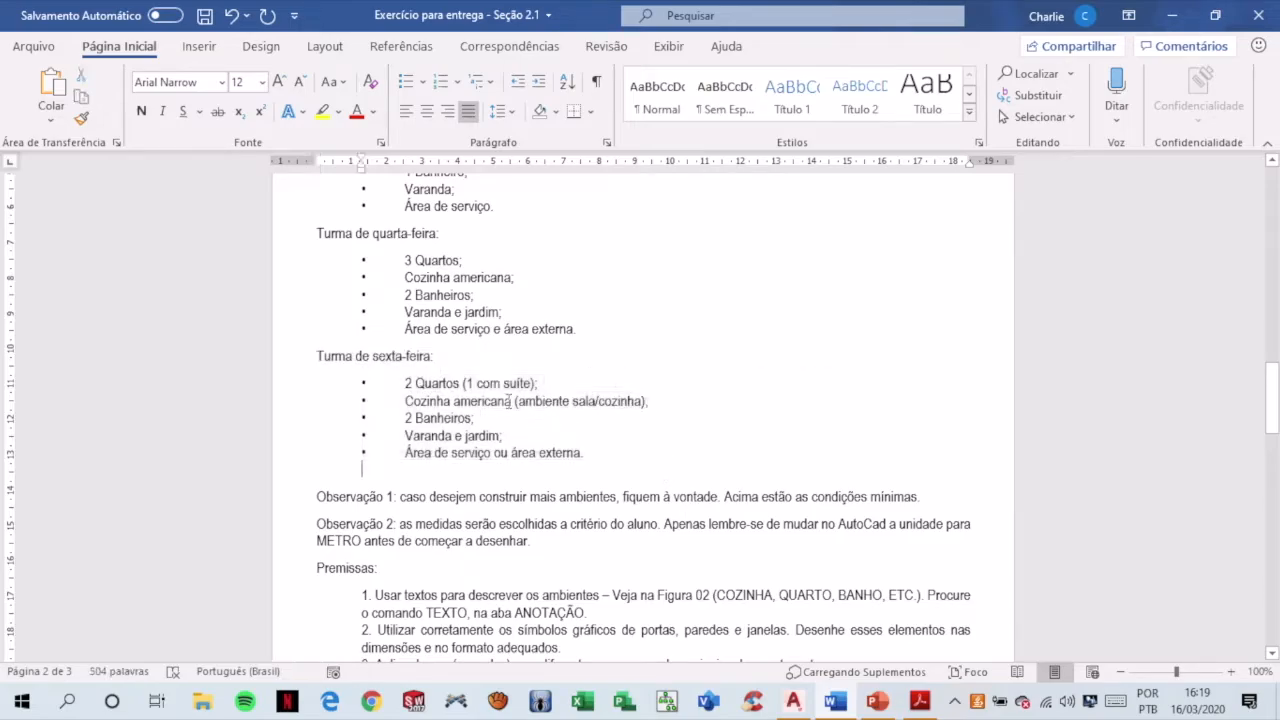
- Copy "(ambiente sala/cozinha);" from the Friday list to the Wednesday list's "Cozinha americana" item and restore that item's bullet
{"action": "left_click_drag", "start_coordinate": [515, 400], "coordinate": [654, 409]}
{"action": "key", "text": "ctrl+c"}
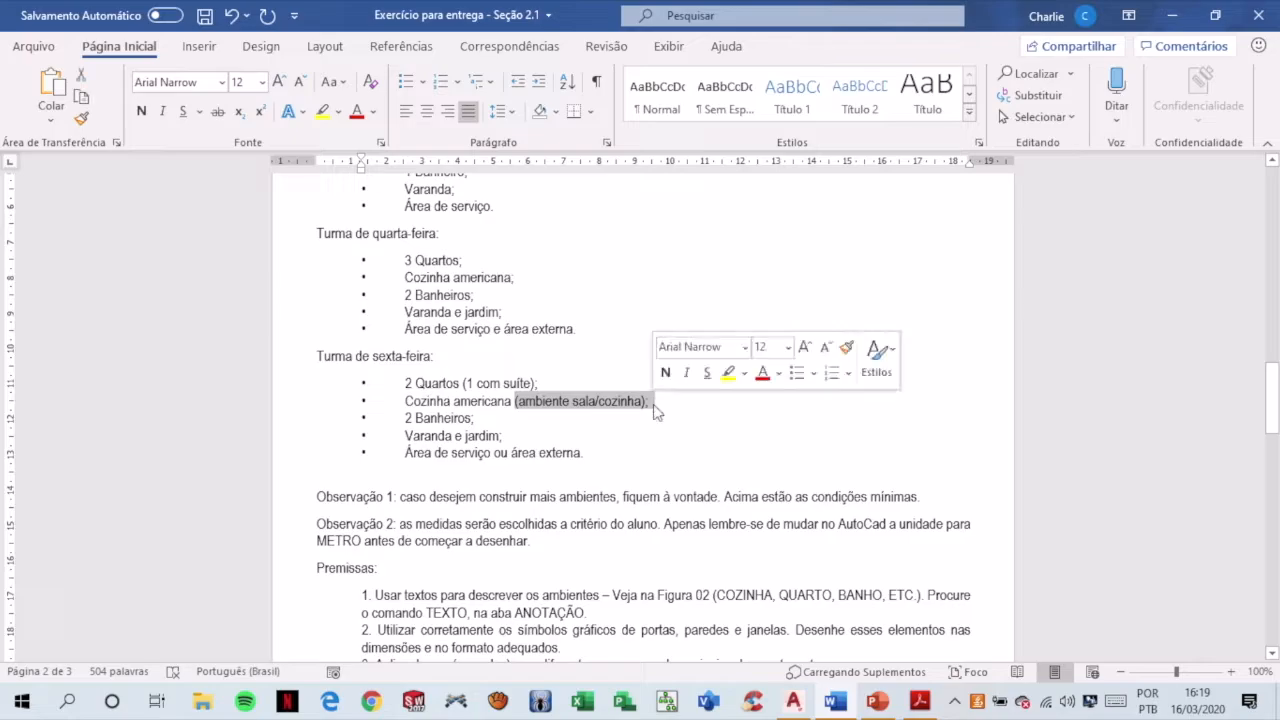
{"action": "left_click", "coordinate": [512, 279]}
{"action": "key", "text": "ctrl+v"}
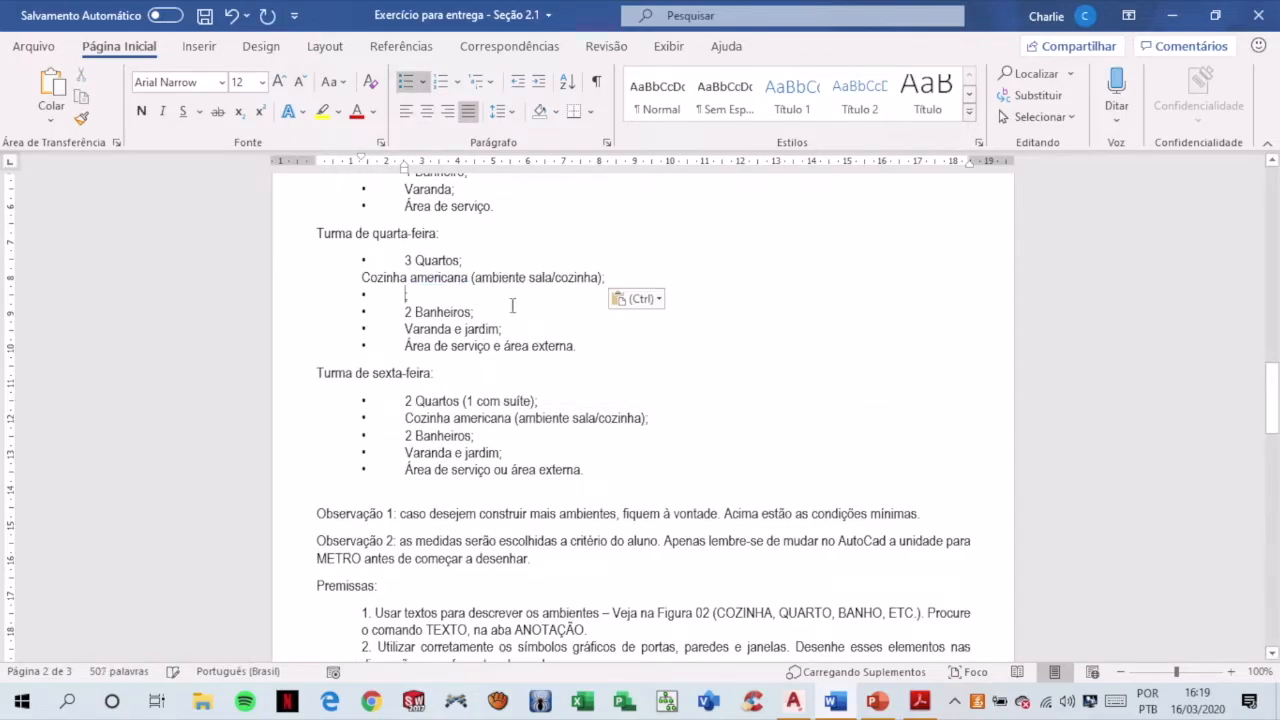
{"action": "left_click", "coordinate": [364, 278]}
{"action": "key", "text": "BackSpace"}
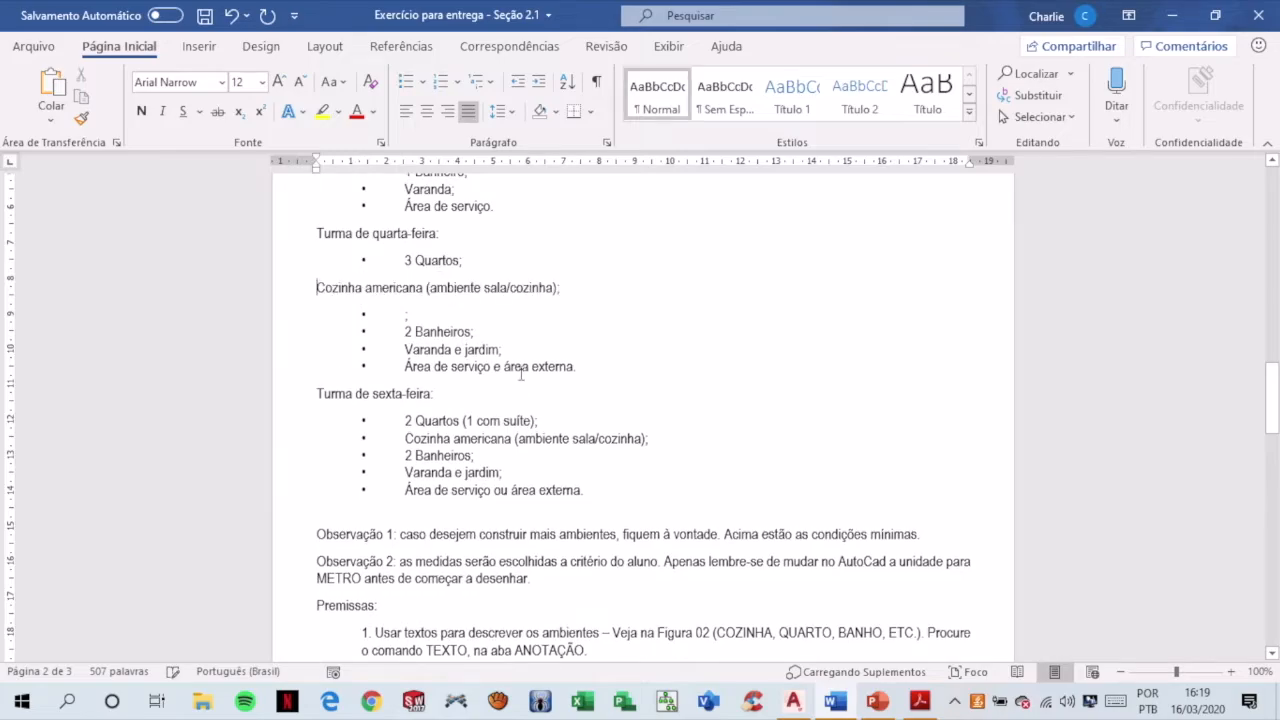
{"action": "key", "text": "BackSpace"}
{"action": "key", "text": "Return"}
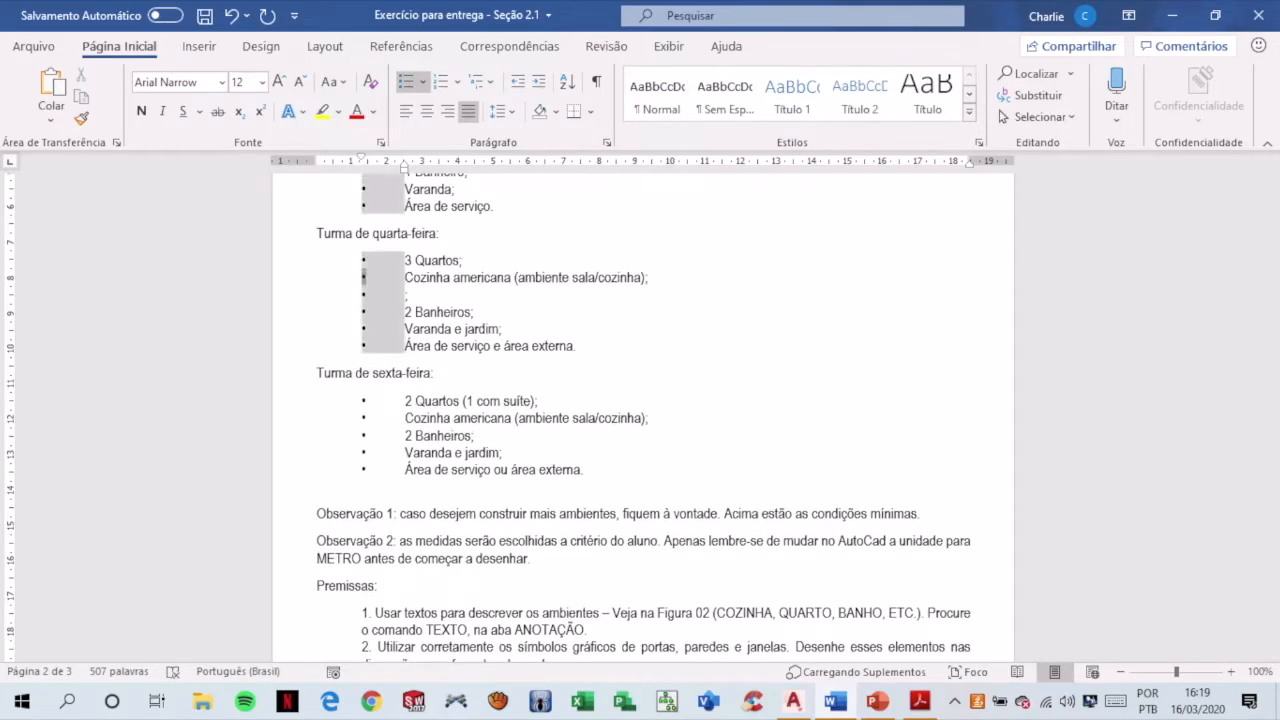
- Delete the stray semicolon item and the empty lines above "2 Banheiros" in the Wednesday class list
{"action": "key", "text": "Down"}
{"action": "key", "text": "BackSpace"}
{"action": "key", "text": "BackSpace"}
{"action": "key", "text": "BackSpace"}
{"action": "key", "text": "BackSpace"}
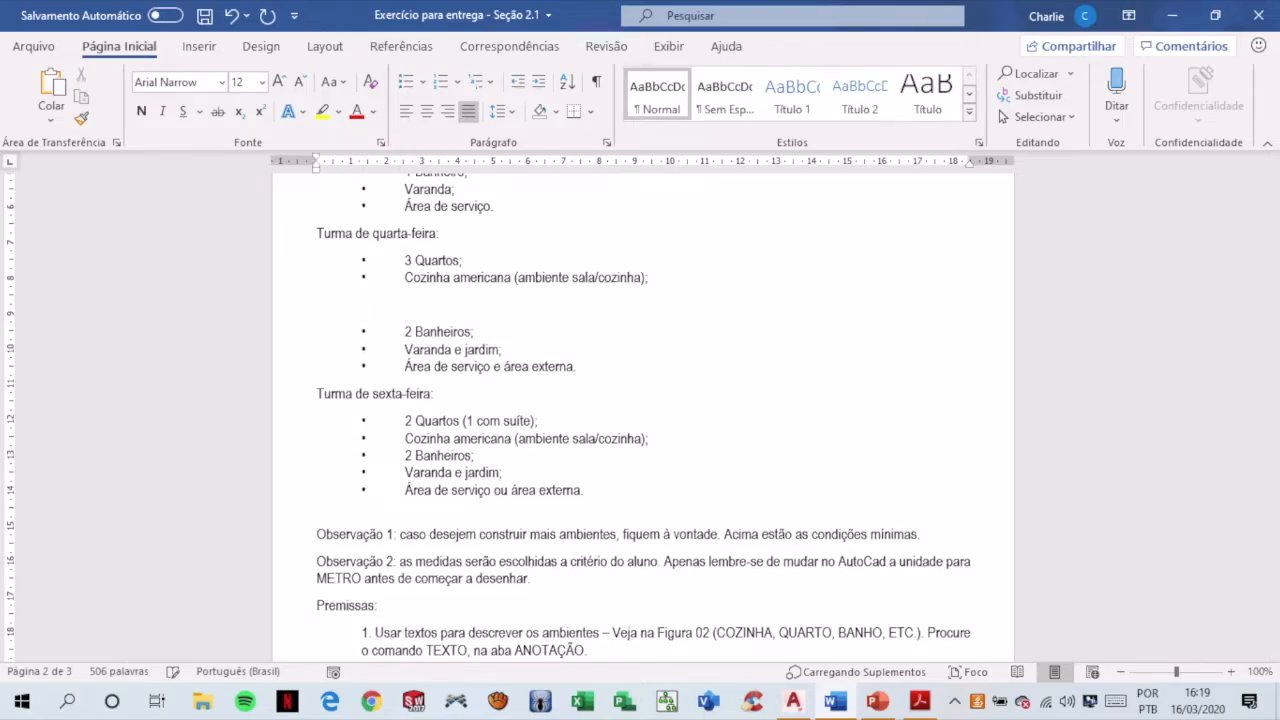
{"action": "key", "text": "BackSpace"}
{"action": "key", "text": "BackSpace"}
{"action": "left_click", "coordinate": [574, 360]}
- Review the corrected class lists and read Observação 1 about building additional rooms beyond the minimum conditions
{"action": "scroll", "coordinate": [568, 366], "scroll_direction": "down", "scroll_amount": 1}
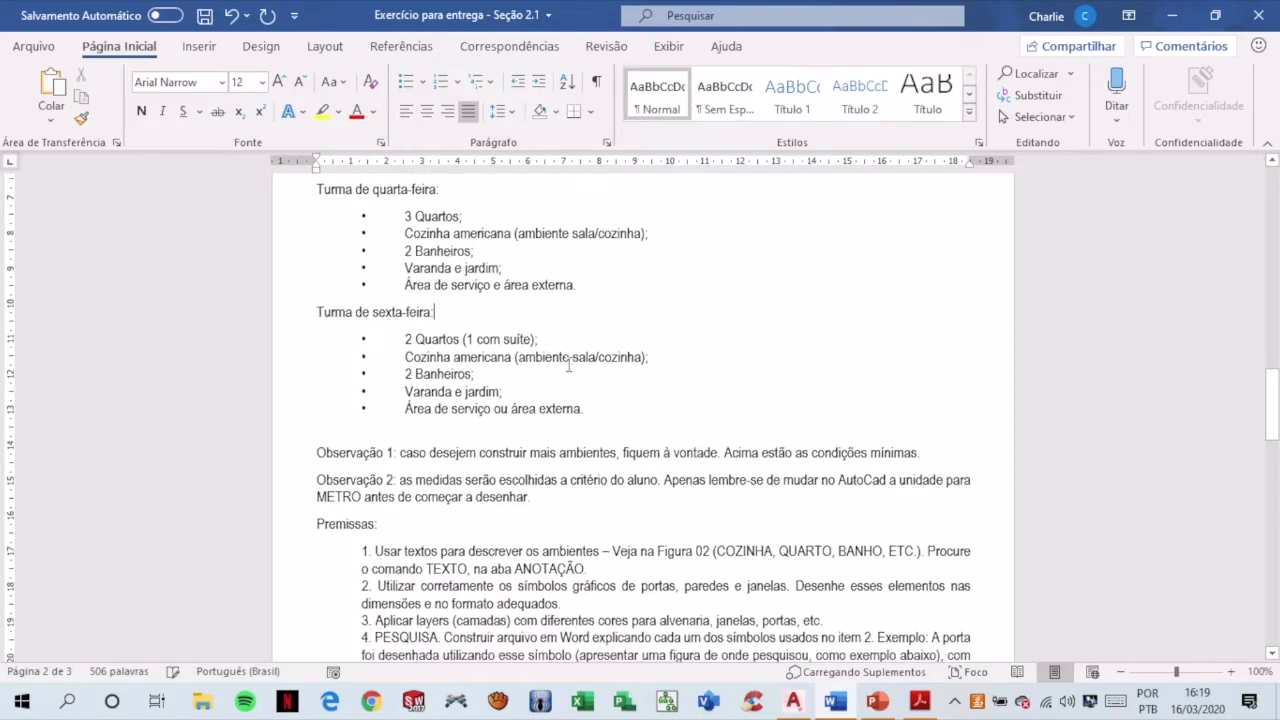
{"action": "left_click", "coordinate": [592, 408]}
{"action": "scroll", "coordinate": [580, 382], "scroll_direction": "up", "scroll_amount": 3}
{"action": "scroll", "coordinate": [576, 386], "scroll_direction": "down", "scroll_amount": 7}
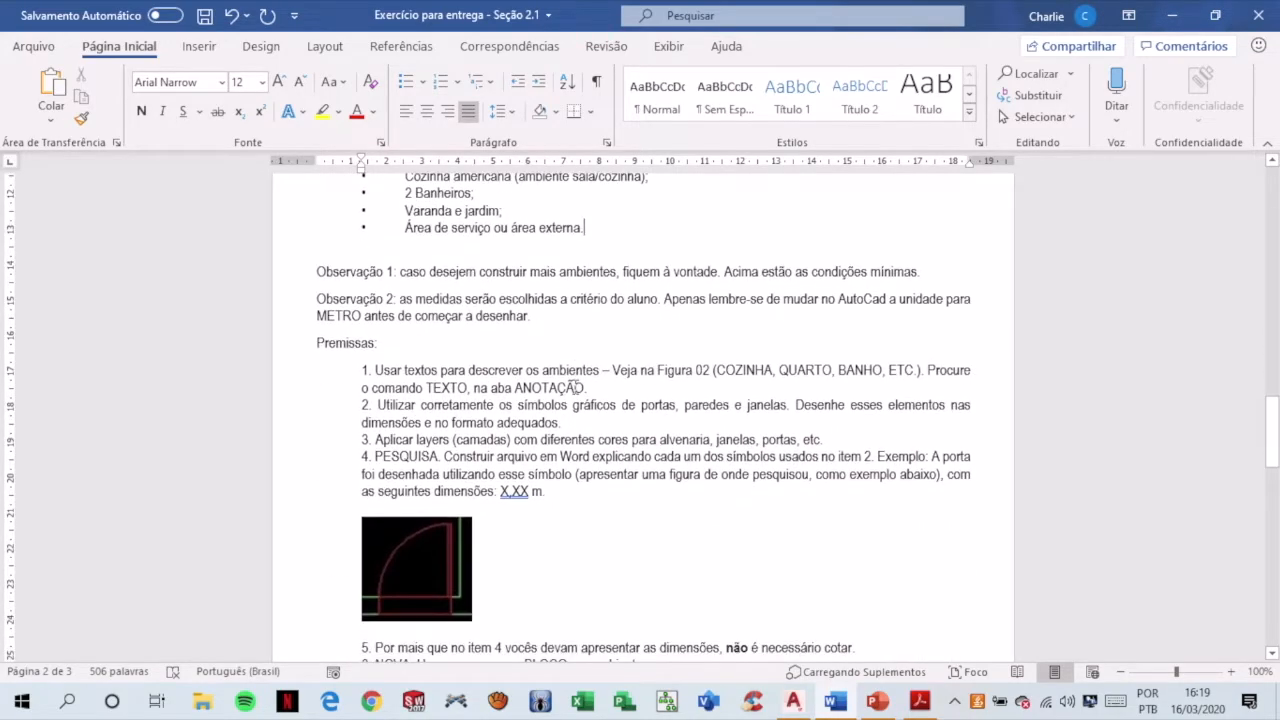
{"action": "left_click_drag", "start_coordinate": [316, 271], "coordinate": [899, 266]}
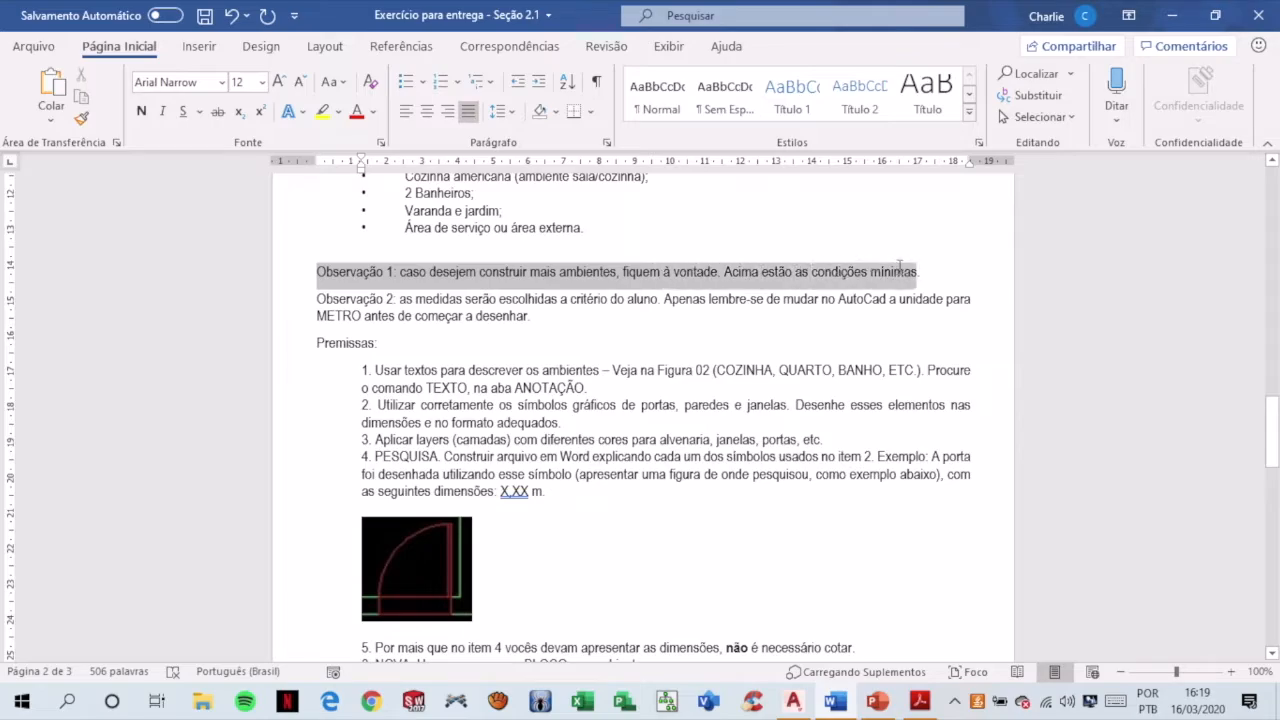
{"action": "left_click", "coordinate": [600, 320]}
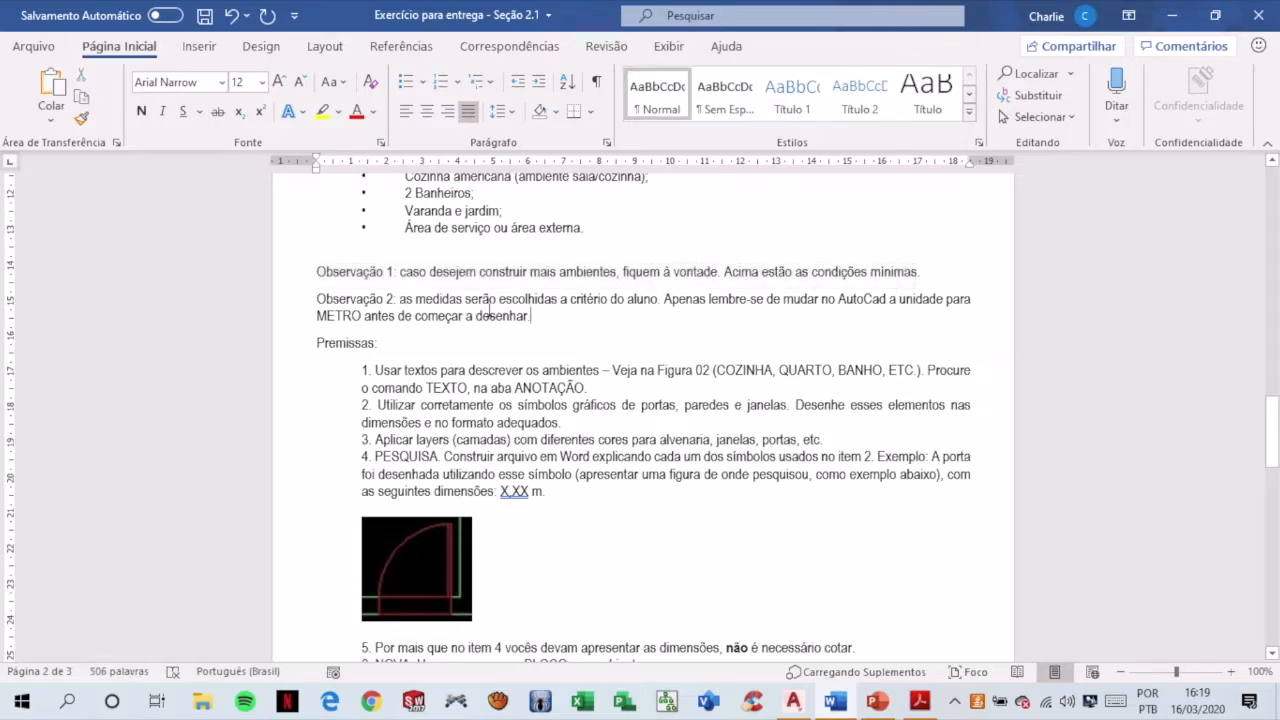
- Read Observação 2 on free measurements and metre units, and re-examine the Friday class room list
{"action": "left_click_drag", "start_coordinate": [318, 300], "coordinate": [542, 313]}
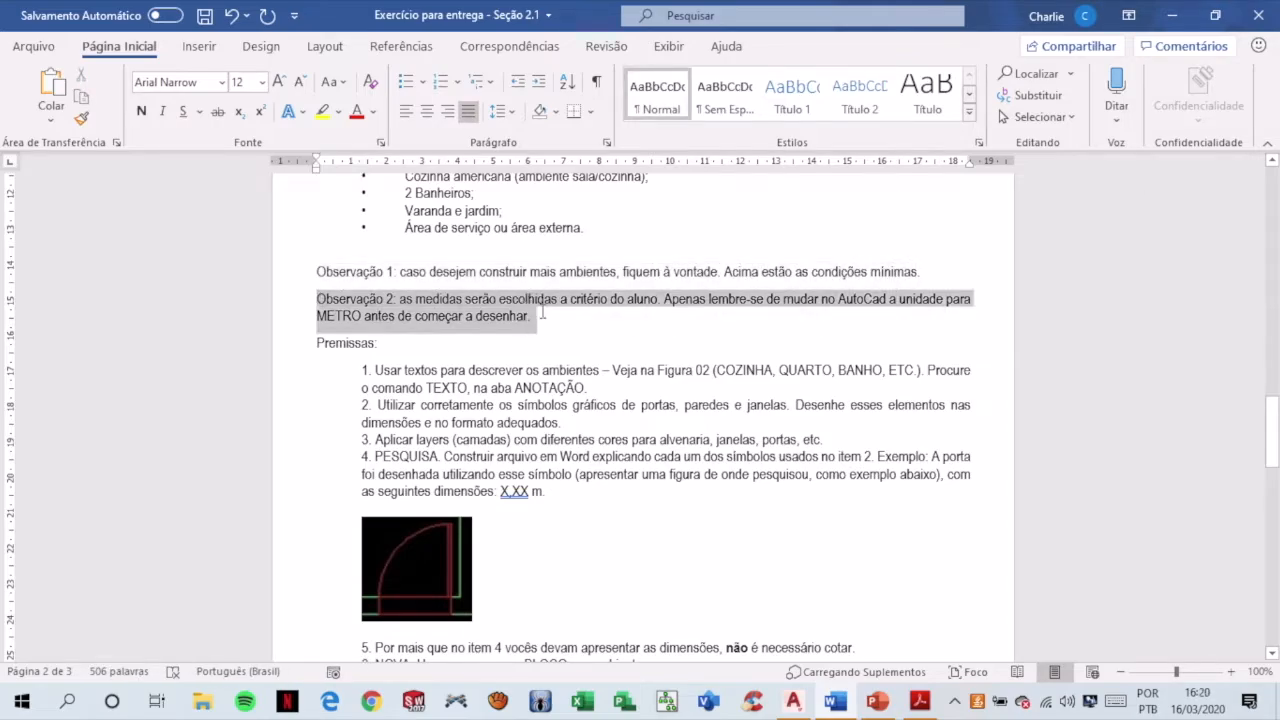
{"action": "left_click", "coordinate": [550, 318]}
{"action": "scroll", "coordinate": [573, 388], "scroll_direction": "up", "scroll_amount": 4}
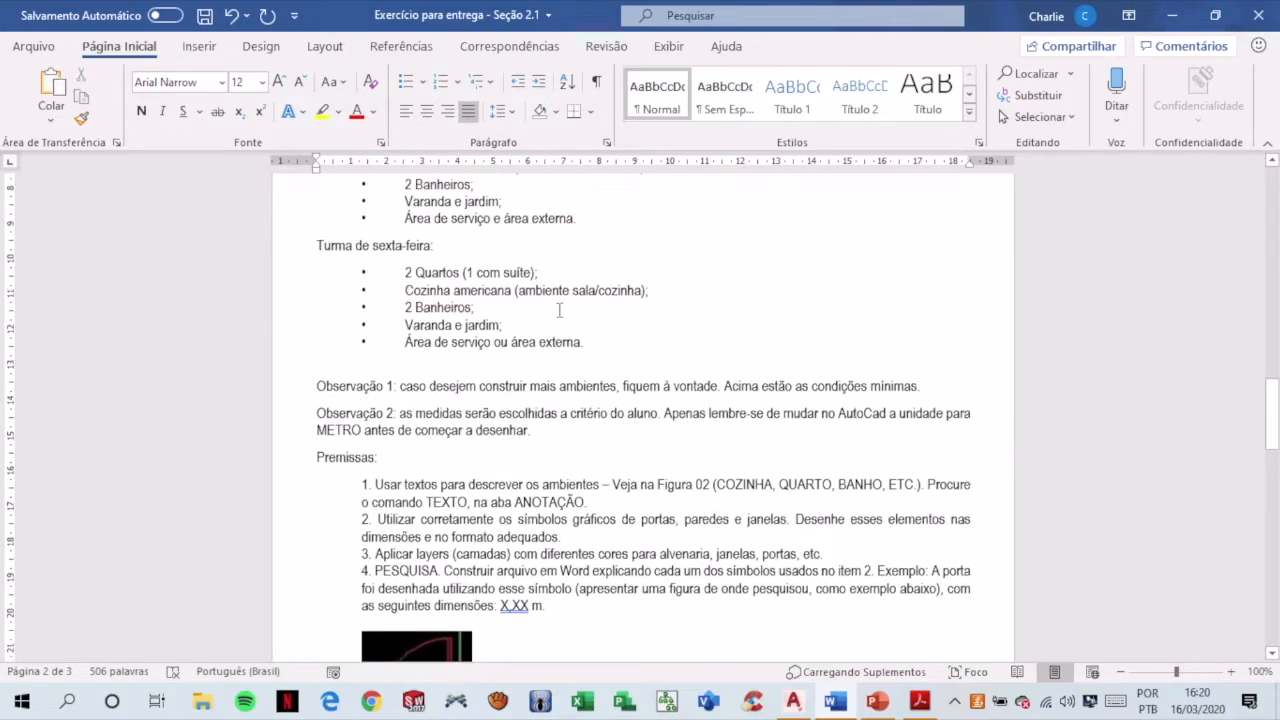
{"action": "left_click_drag", "start_coordinate": [586, 408], "coordinate": [318, 310]}
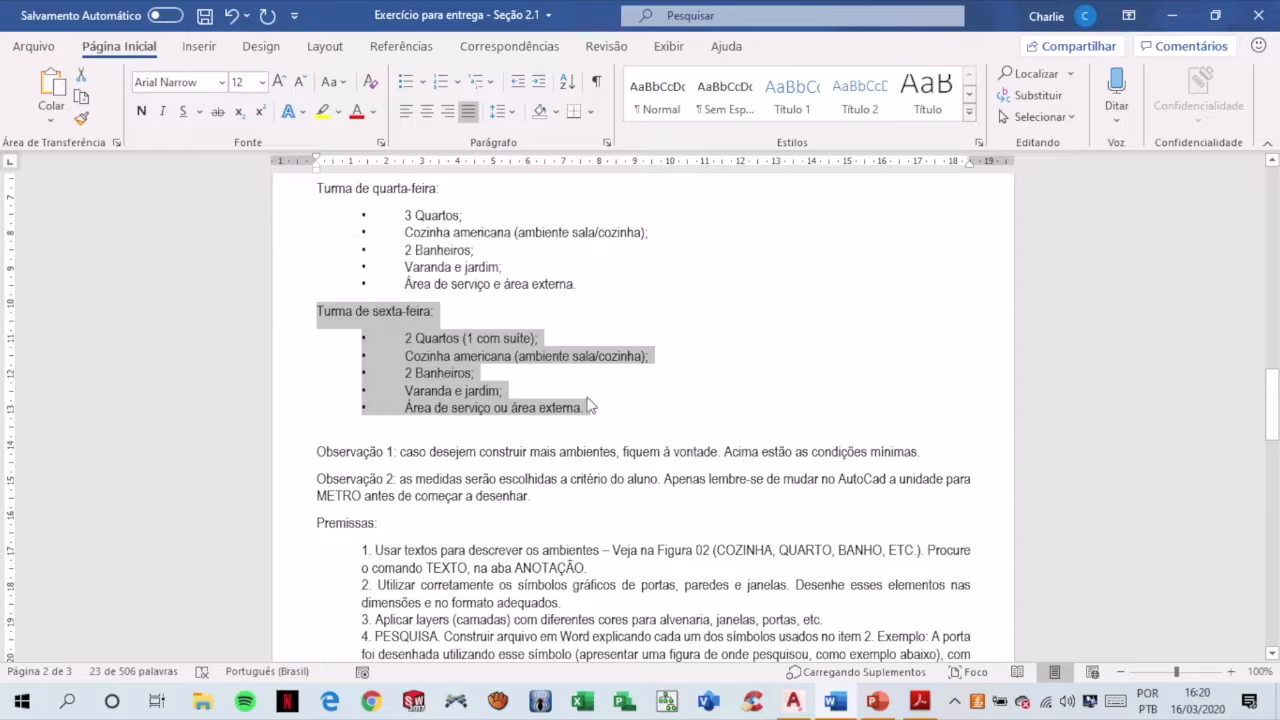
{"action": "left_click", "coordinate": [630, 398]}
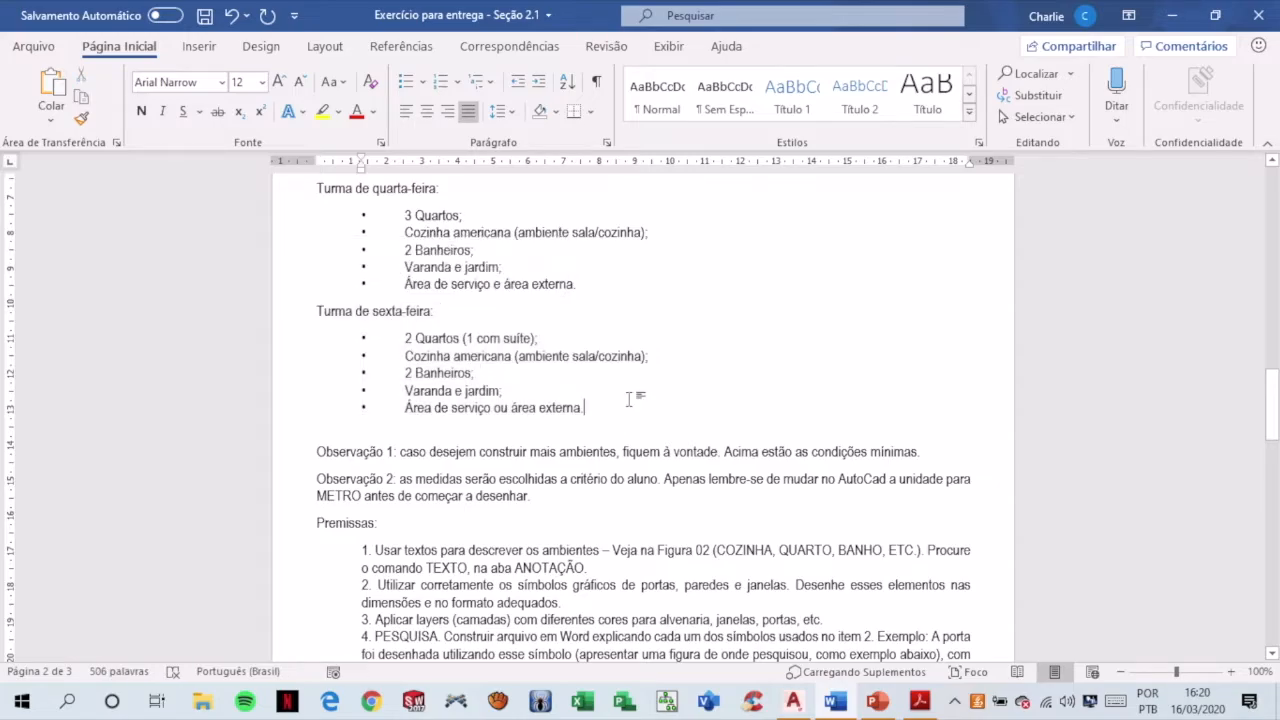
- Read premises 1 to 3 on room texts, graphic symbols and coloured layers, comparing the room labels with the Figura 02 floor plan
{"action": "scroll", "coordinate": [629, 397], "scroll_direction": "down", "scroll_amount": 5}
{"action": "scroll", "coordinate": [629, 397], "scroll_direction": "down", "scroll_amount": 1}
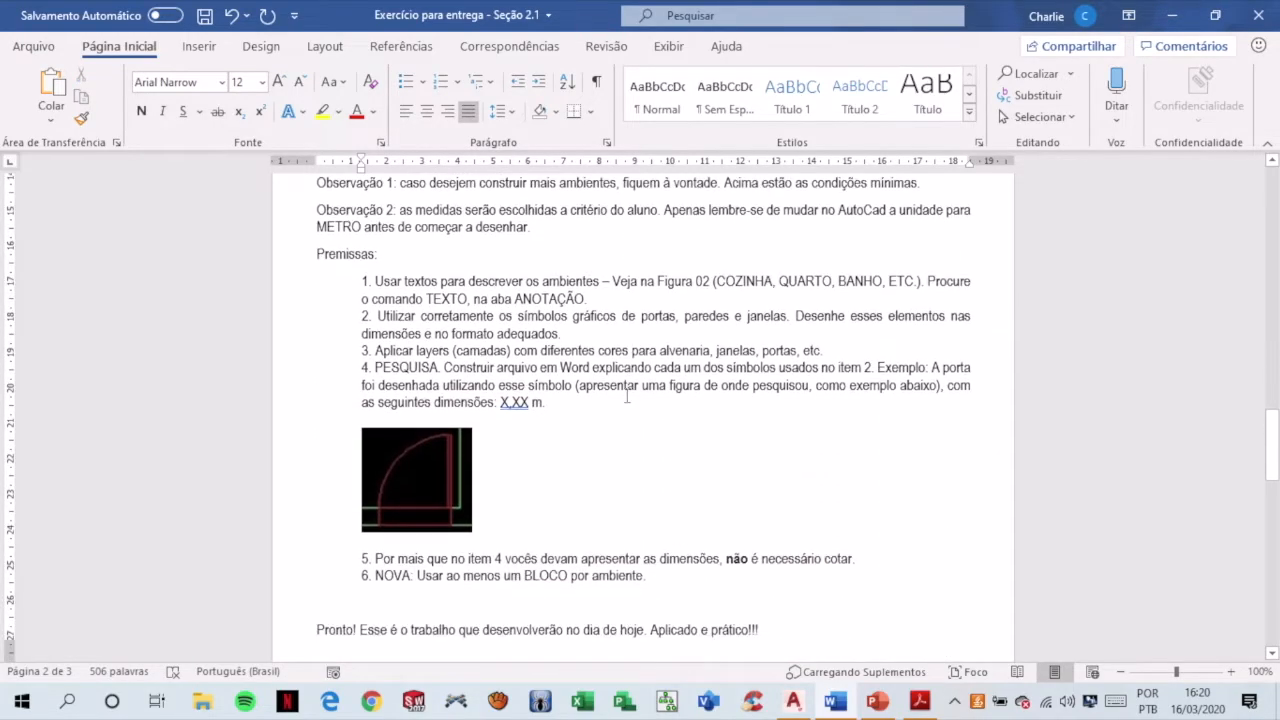
{"action": "left_click_drag", "start_coordinate": [597, 292], "coordinate": [371, 280]}
{"action": "scroll", "coordinate": [402, 283], "scroll_direction": "up", "scroll_amount": 20}
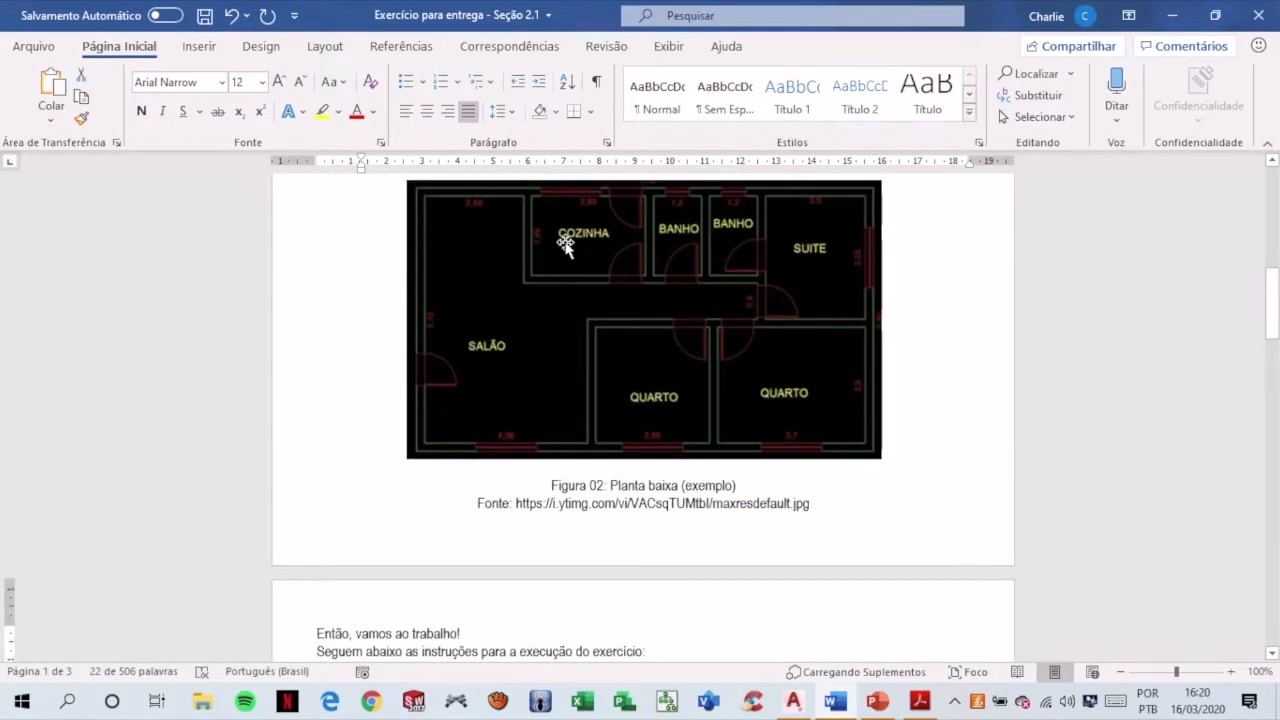
{"action": "scroll", "coordinate": [620, 431], "scroll_direction": "down", "scroll_amount": 15}
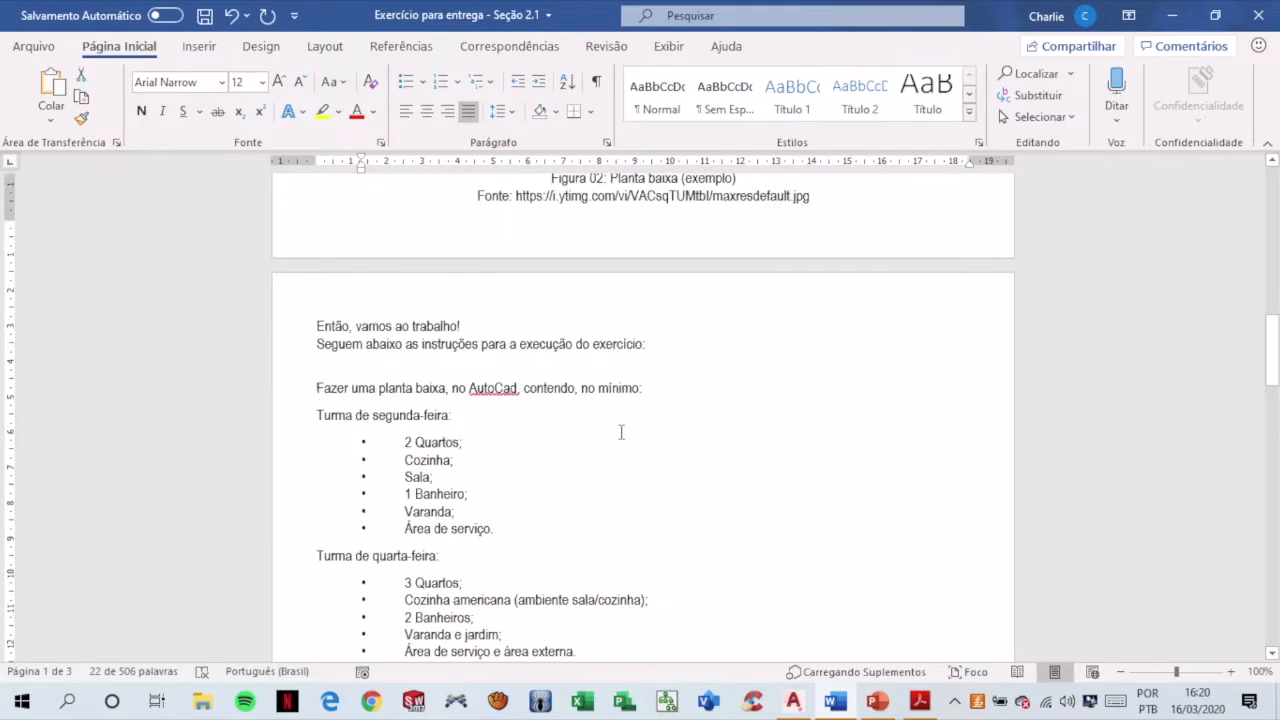
{"action": "scroll", "coordinate": [620, 431], "scroll_direction": "down", "scroll_amount": 2}
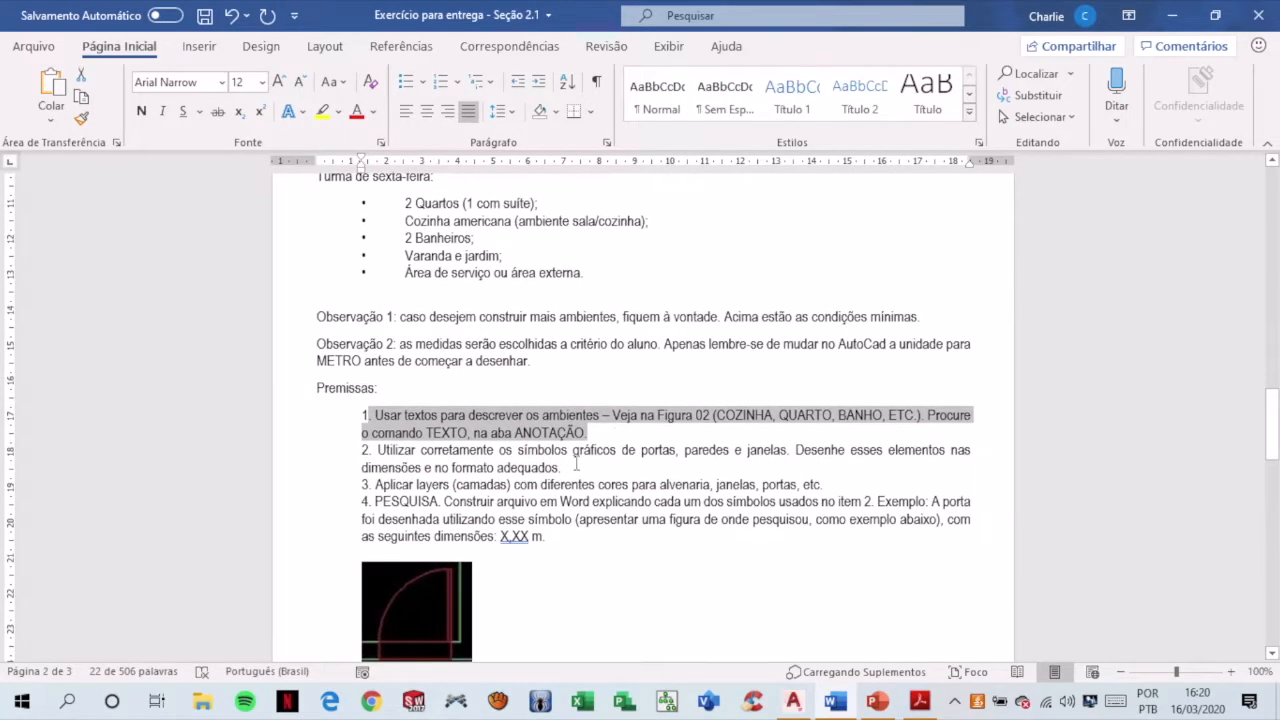
{"action": "left_click_drag", "start_coordinate": [575, 467], "coordinate": [386, 448]}
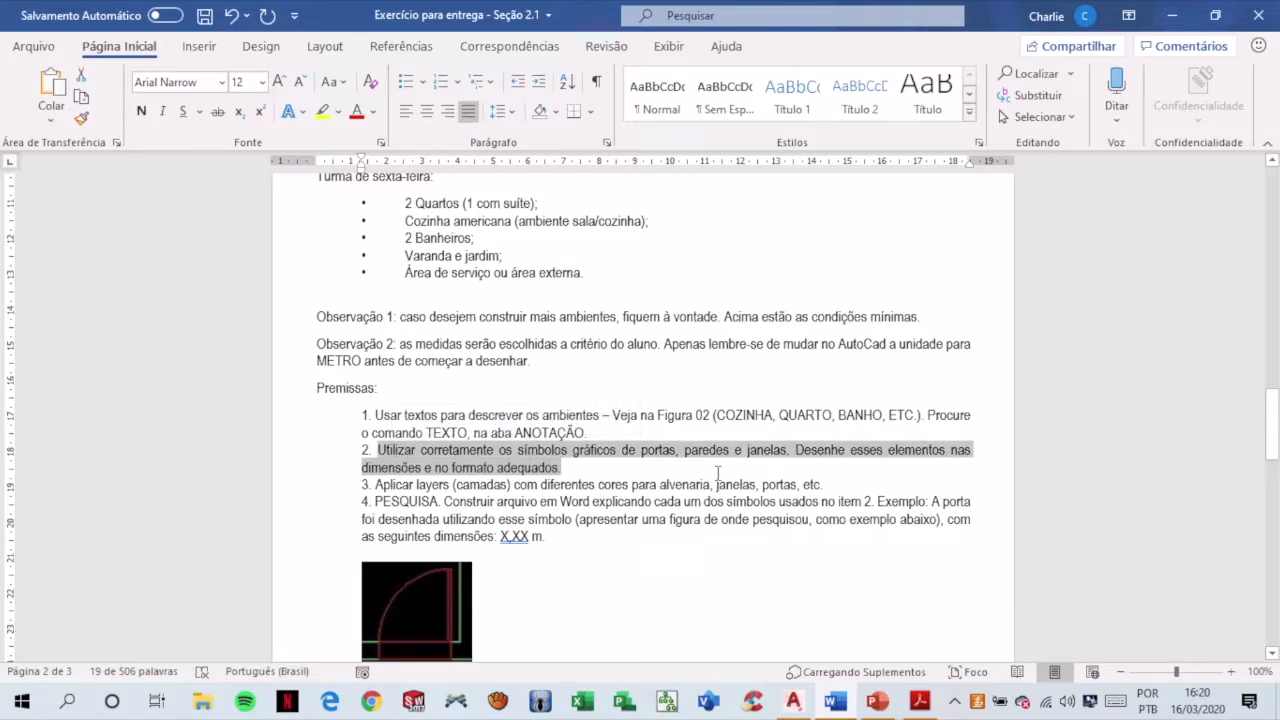
{"action": "scroll", "coordinate": [755, 480], "scroll_direction": "down", "scroll_amount": 2}
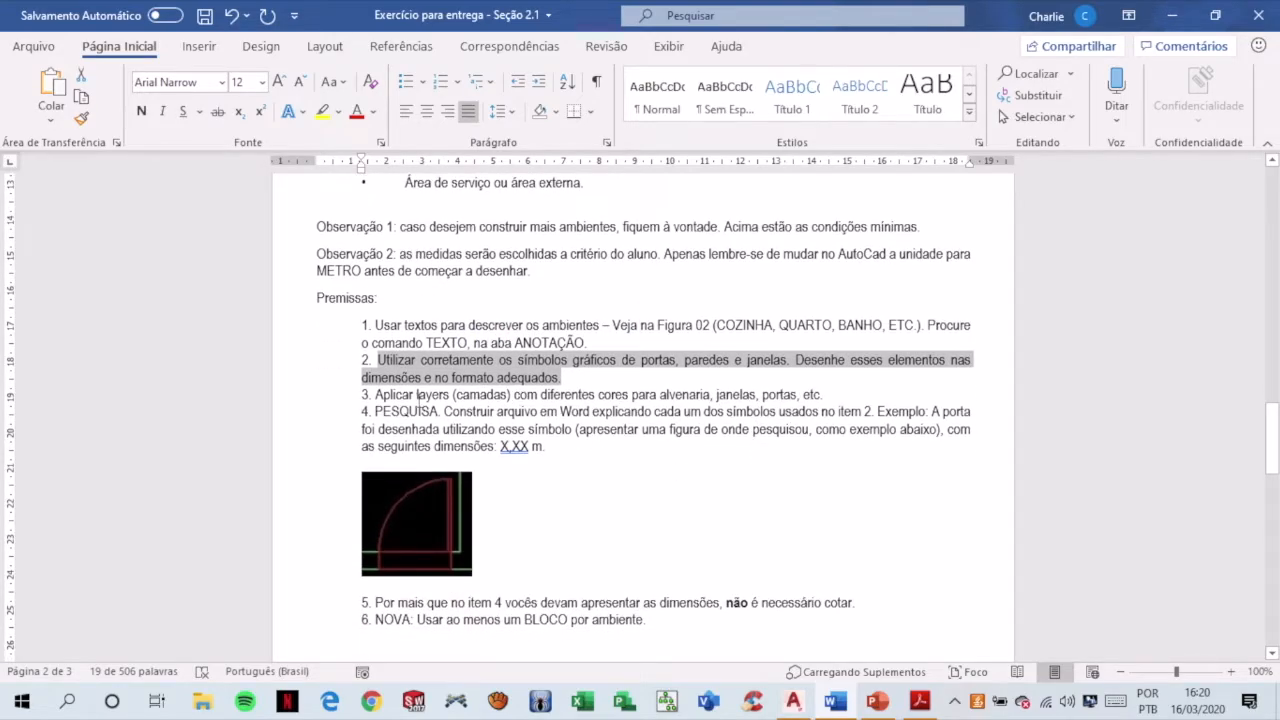
{"action": "left_click_drag", "start_coordinate": [375, 395], "coordinate": [833, 399]}
{"action": "left_click", "coordinate": [592, 421]}
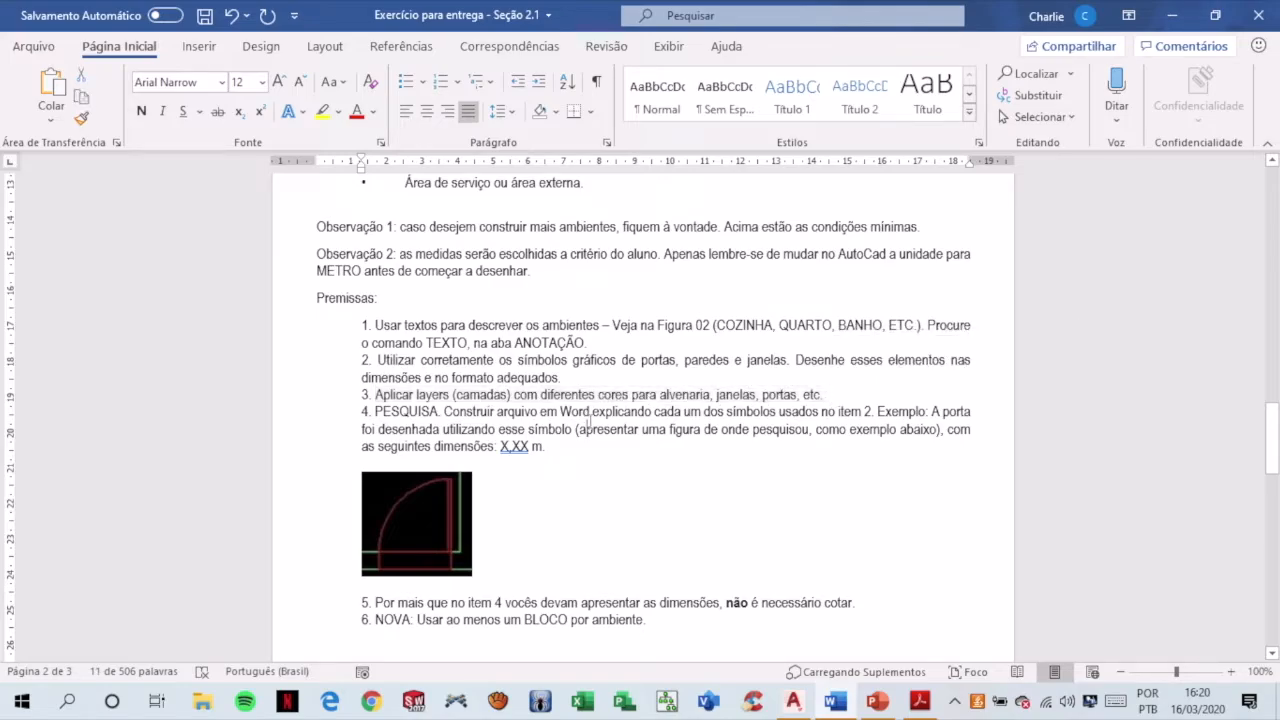
{"action": "scroll", "coordinate": [583, 430], "scroll_direction": "down", "scroll_amount": 1}
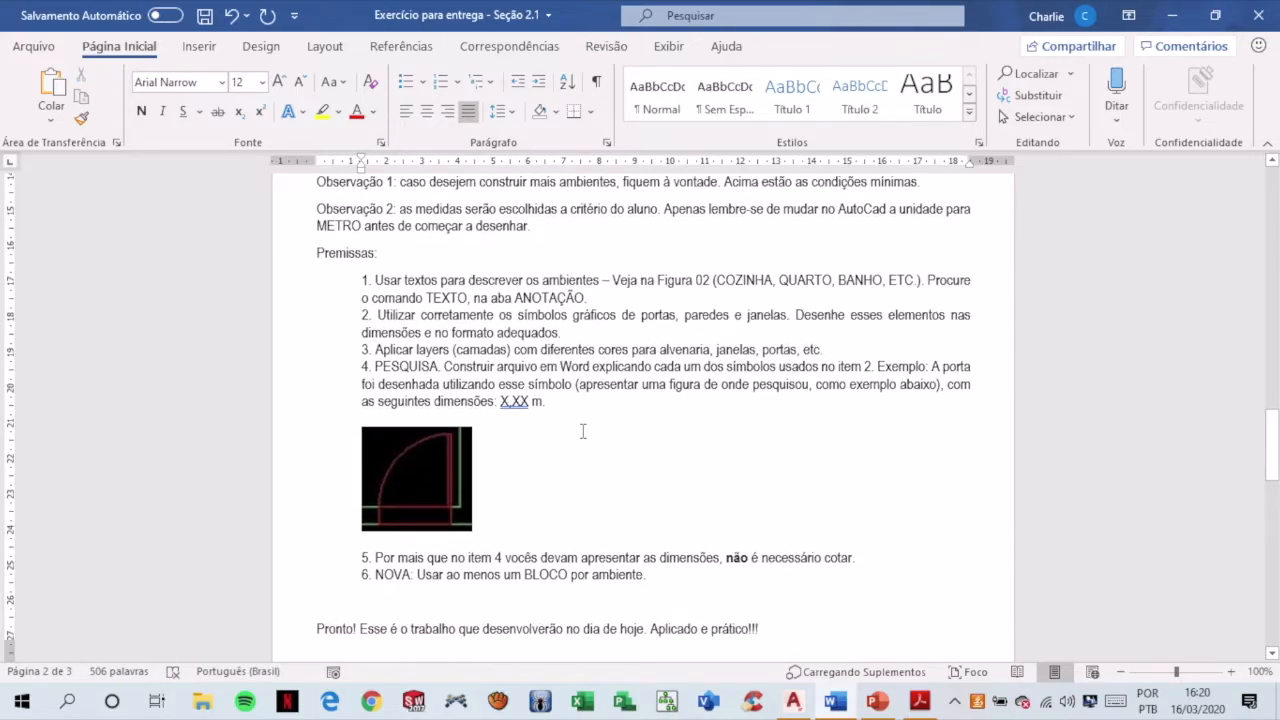
- Examine premise 4 on the Word research file, including its door symbol example and the "X,XX m" dimension placeholder
{"action": "left_click", "coordinate": [425, 474]}
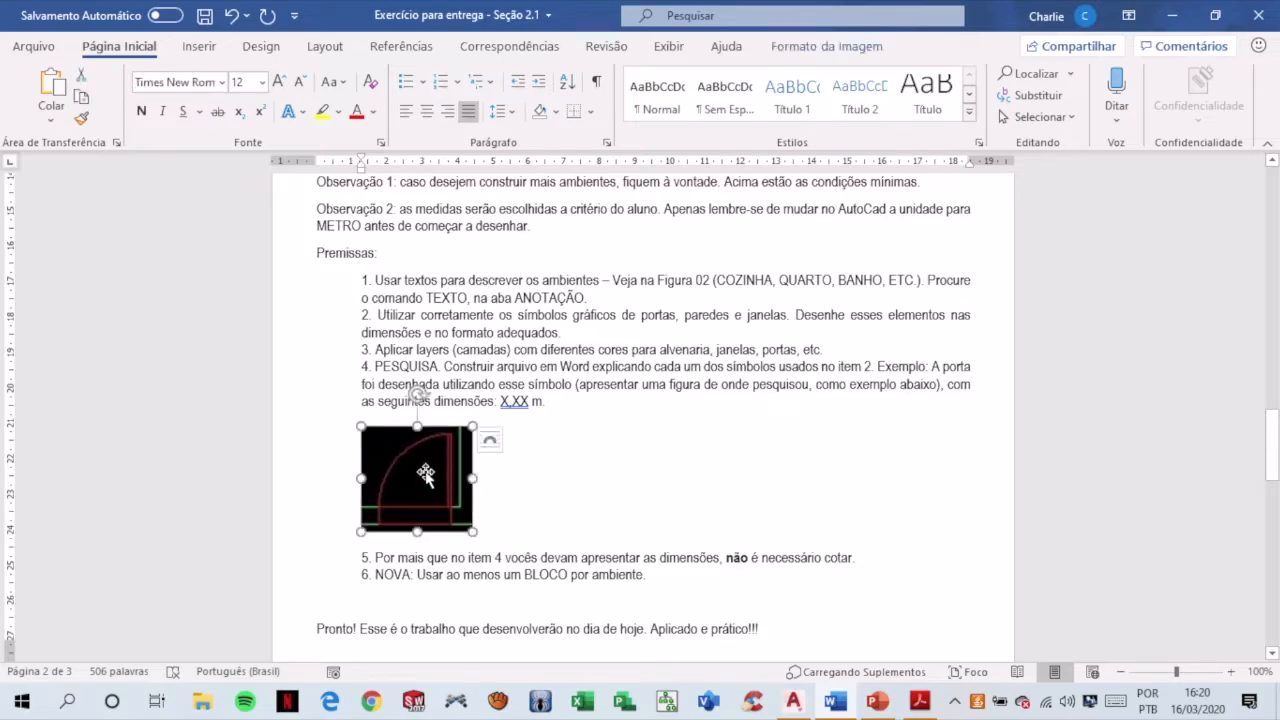
{"action": "left_click", "coordinate": [594, 497]}
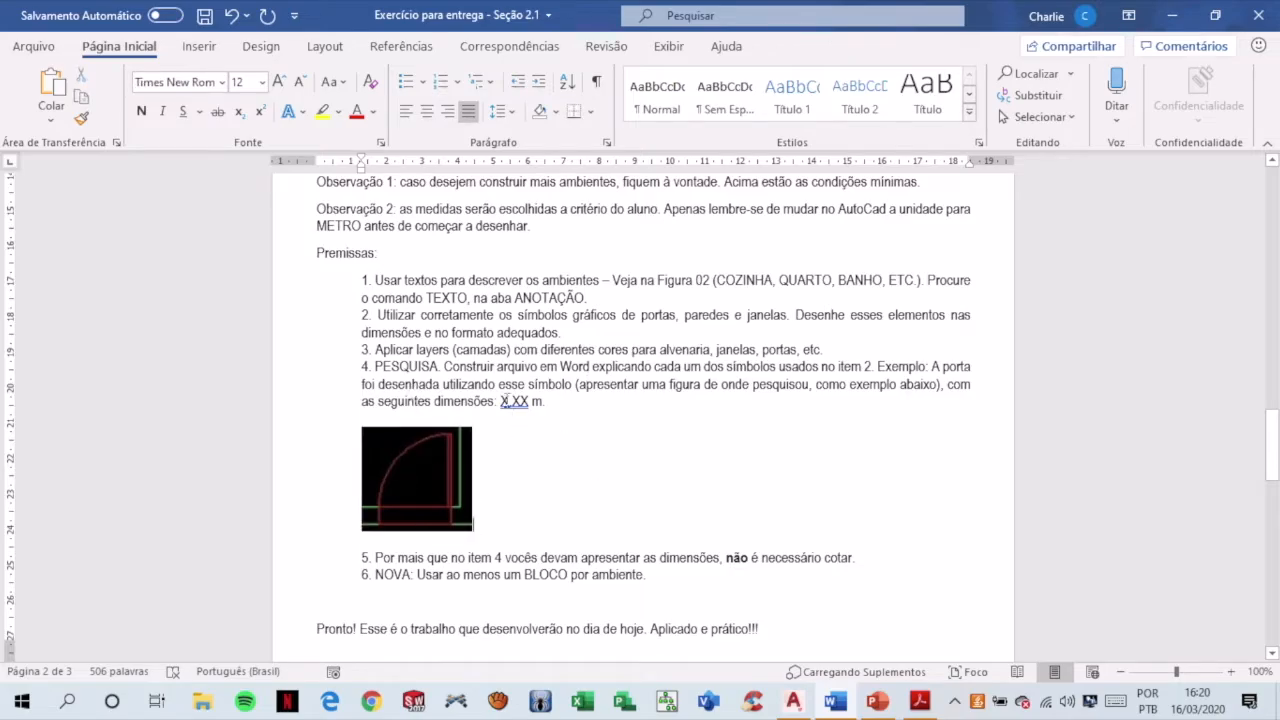
{"action": "left_click", "coordinate": [444, 478]}
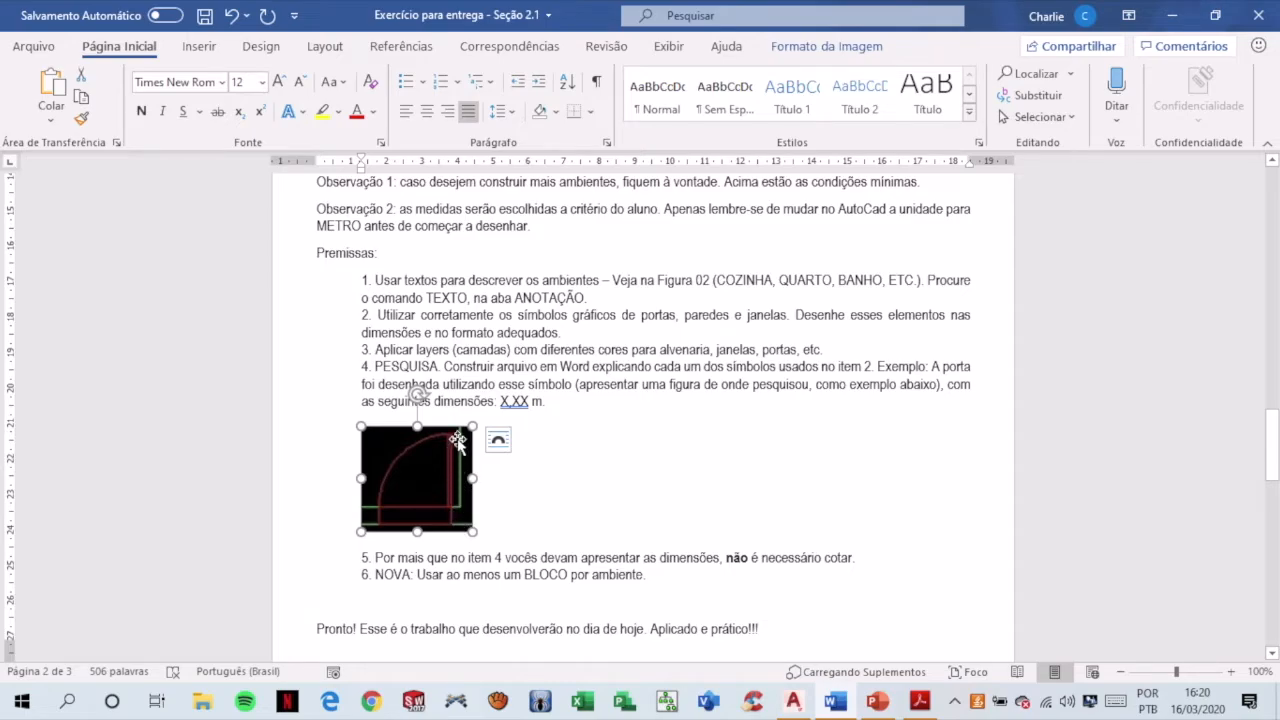
{"action": "left_click", "coordinate": [547, 427]}
{"action": "key", "text": "Up"}
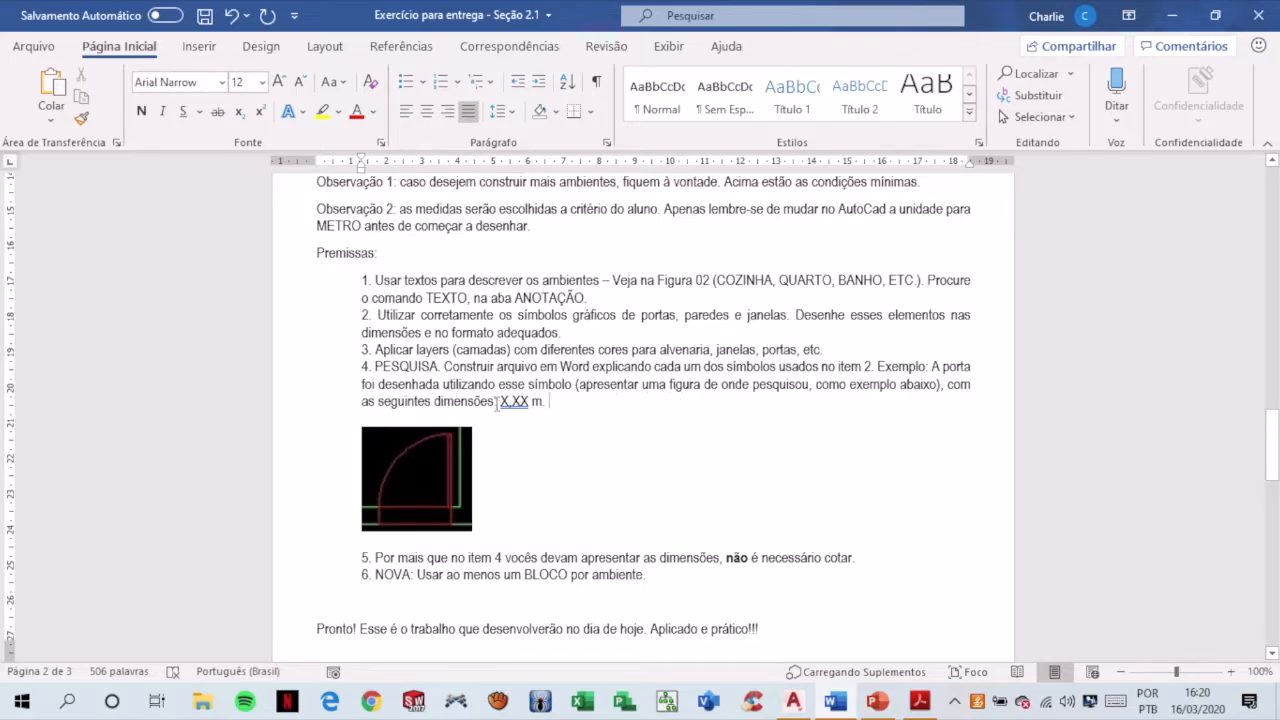
{"action": "left_click_drag", "start_coordinate": [496, 402], "coordinate": [548, 402]}
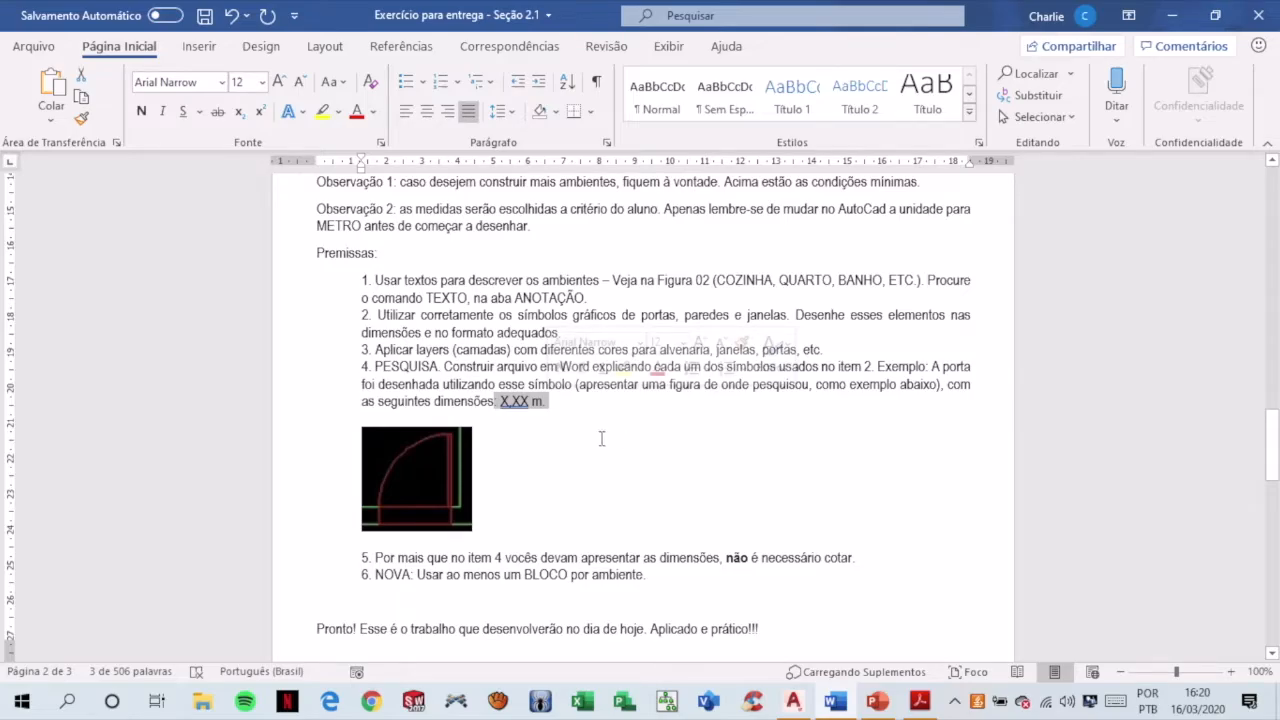
{"action": "left_click", "coordinate": [620, 426]}
- Read premise 5 on dimensioning and highlight premise 6, "NOVA: Usar ao menos um BLOCO por ambiente.", in yellow
{"action": "scroll", "coordinate": [681, 444], "scroll_direction": "down", "scroll_amount": 2}
{"action": "left_click_drag", "start_coordinate": [862, 467], "coordinate": [380, 463]}
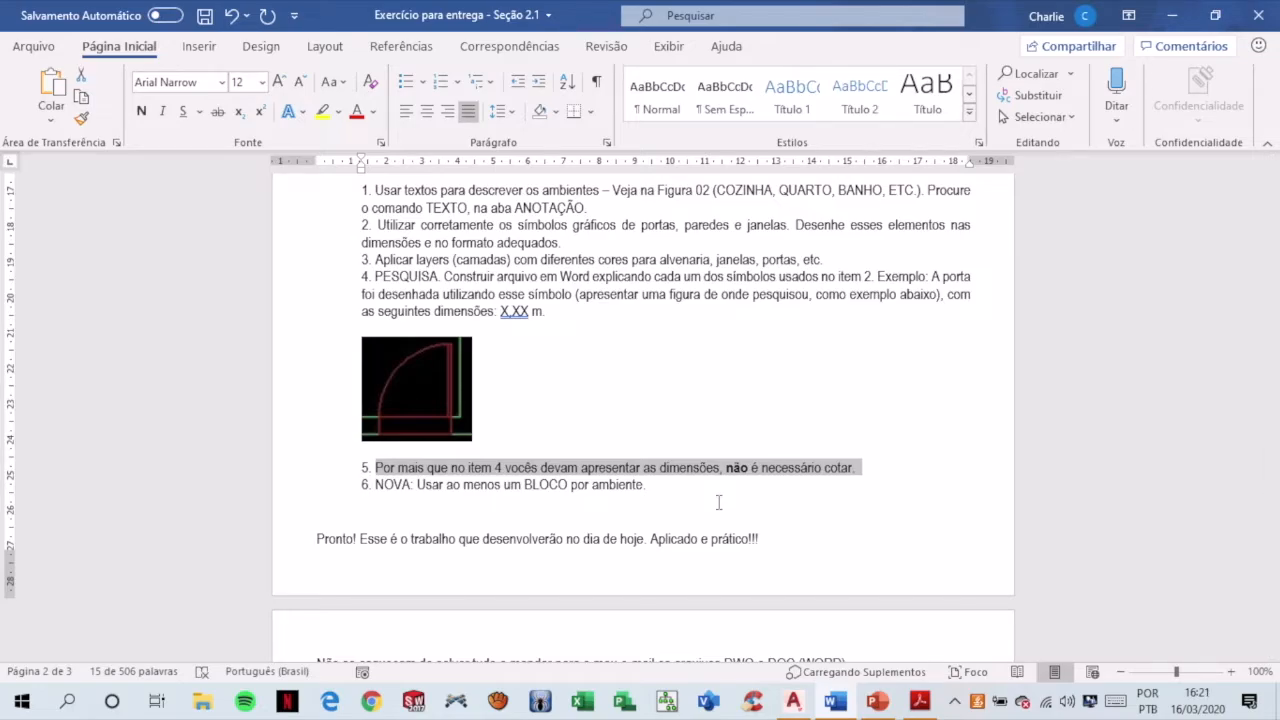
{"action": "left_click_drag", "start_coordinate": [662, 487], "coordinate": [358, 486]}
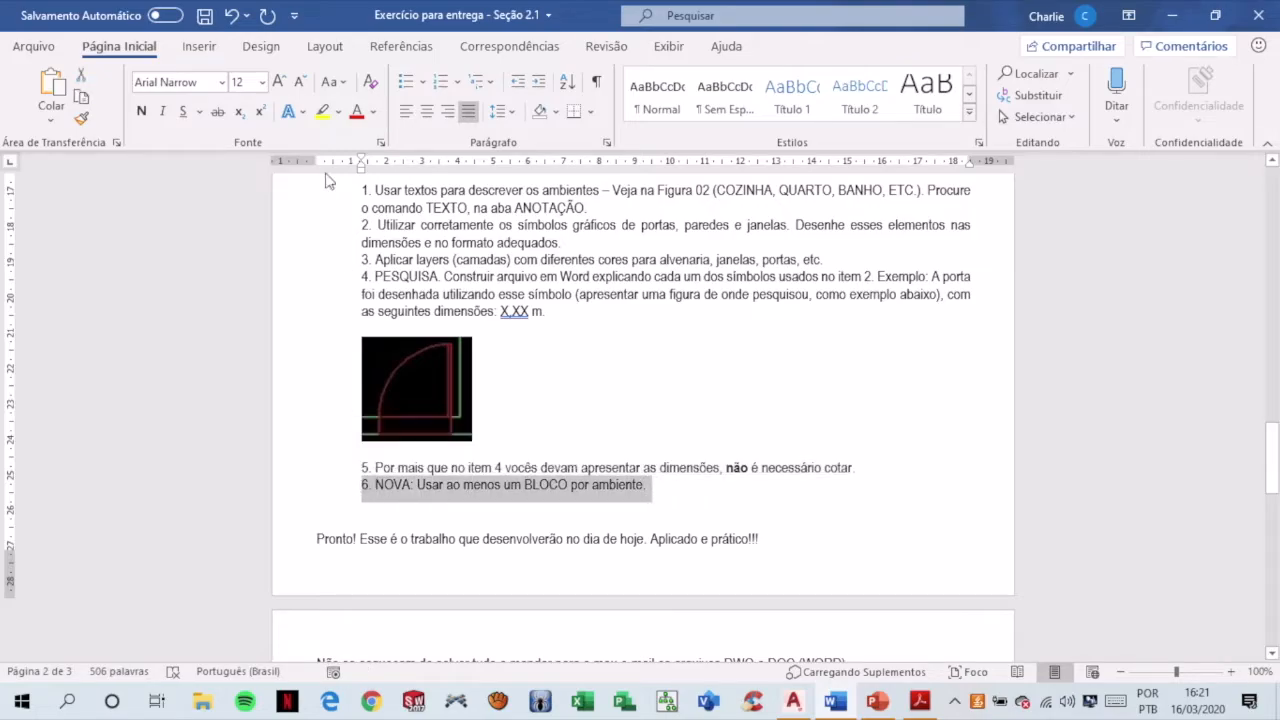
{"action": "left_click", "coordinate": [322, 113]}
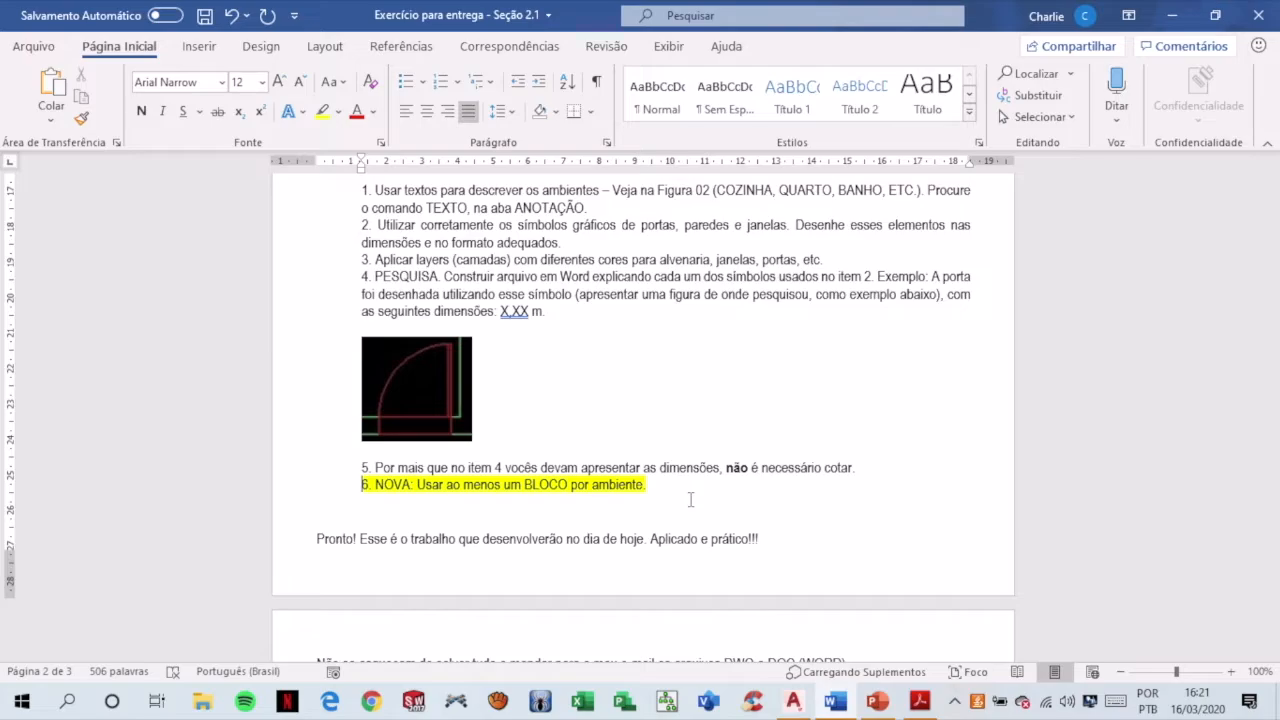
- Switch to AutoCAD and convert the four lines of the standalone rectangle into a block named "Retângulo 1"
{"action": "left_click", "coordinate": [793, 701]}
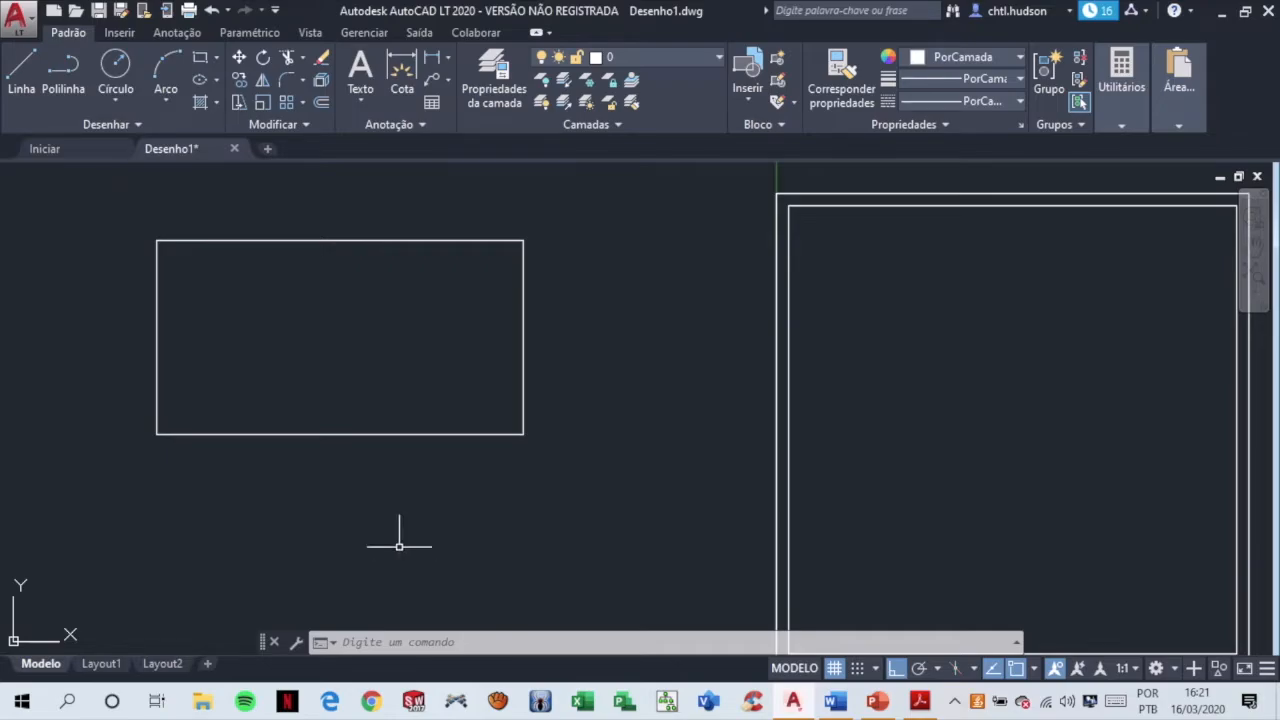
{"action": "scroll", "coordinate": [598, 455], "scroll_direction": "down", "scroll_amount": 2}
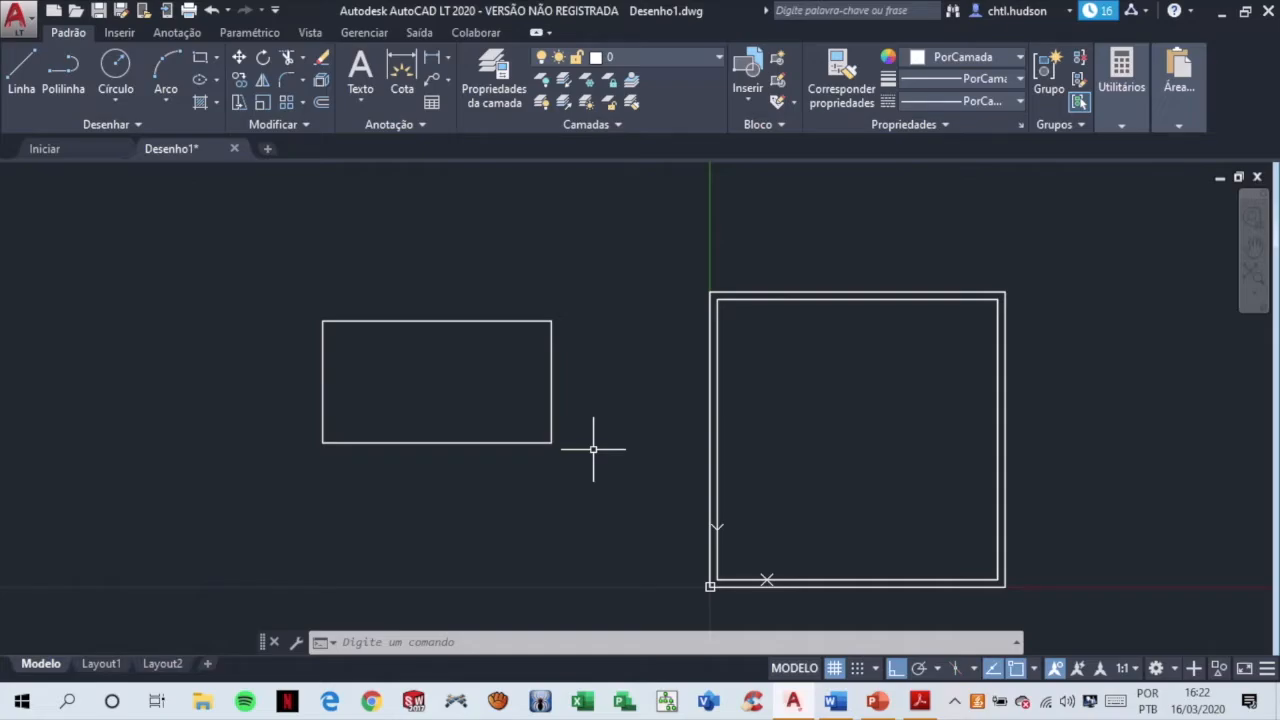
{"action": "scroll", "coordinate": [528, 423], "scroll_direction": "down", "scroll_amount": 2}
{"action": "scroll", "coordinate": [514, 420], "scroll_direction": "up", "scroll_amount": 4}
{"action": "middle_click_drag", "start_coordinate": [514, 420], "coordinate": [549, 417]}
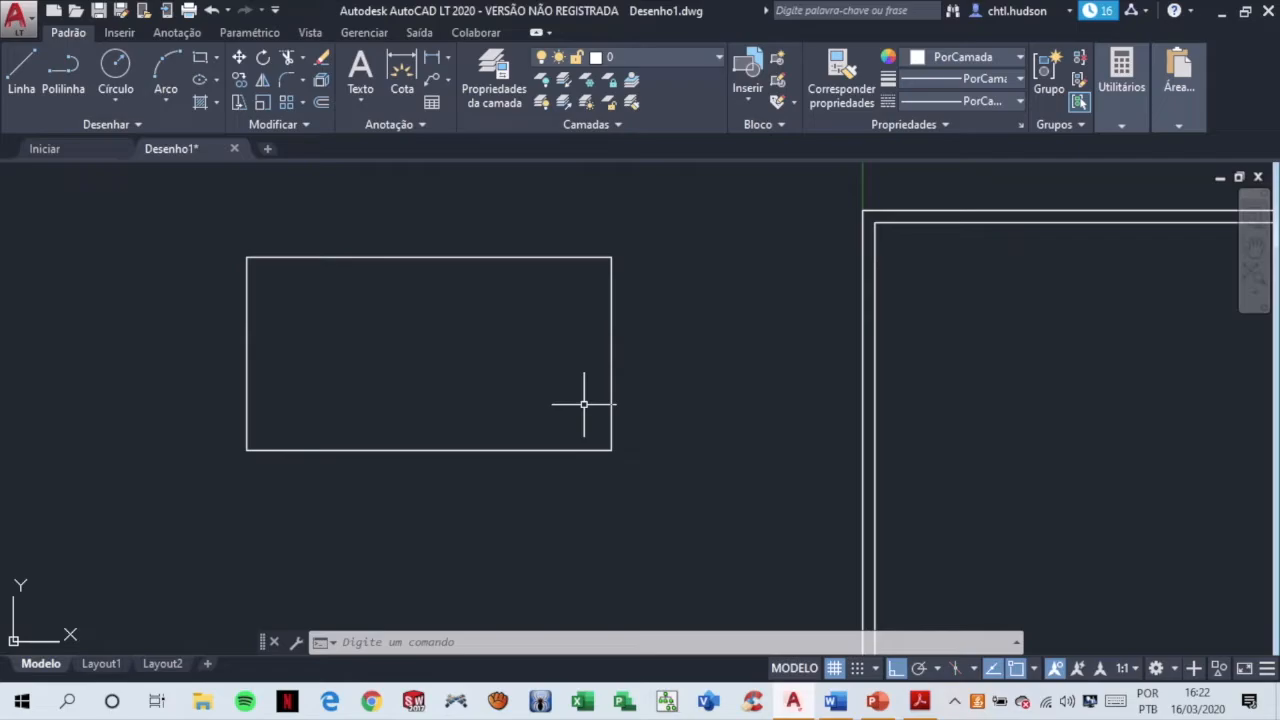
{"action": "left_click", "coordinate": [208, 212]}
{"action": "left_click", "coordinate": [630, 489]}
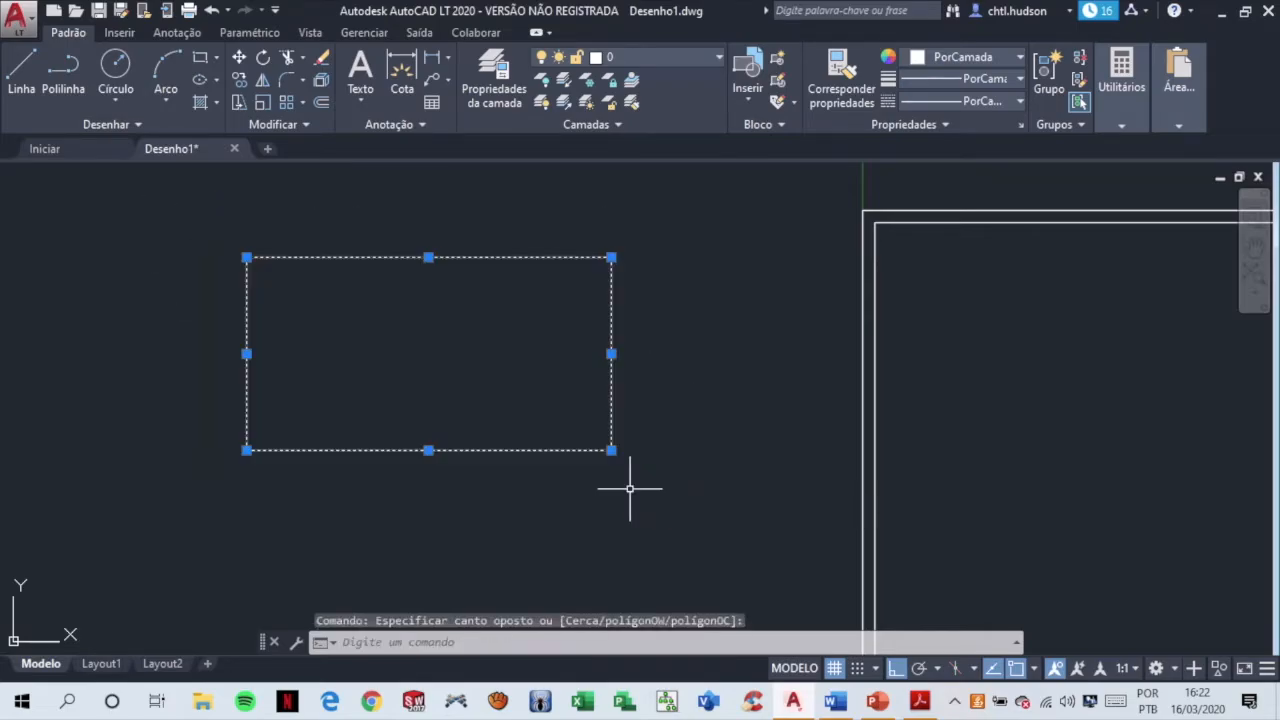
{"action": "type", "text": "BLO"}
{"action": "key", "text": "Return"}
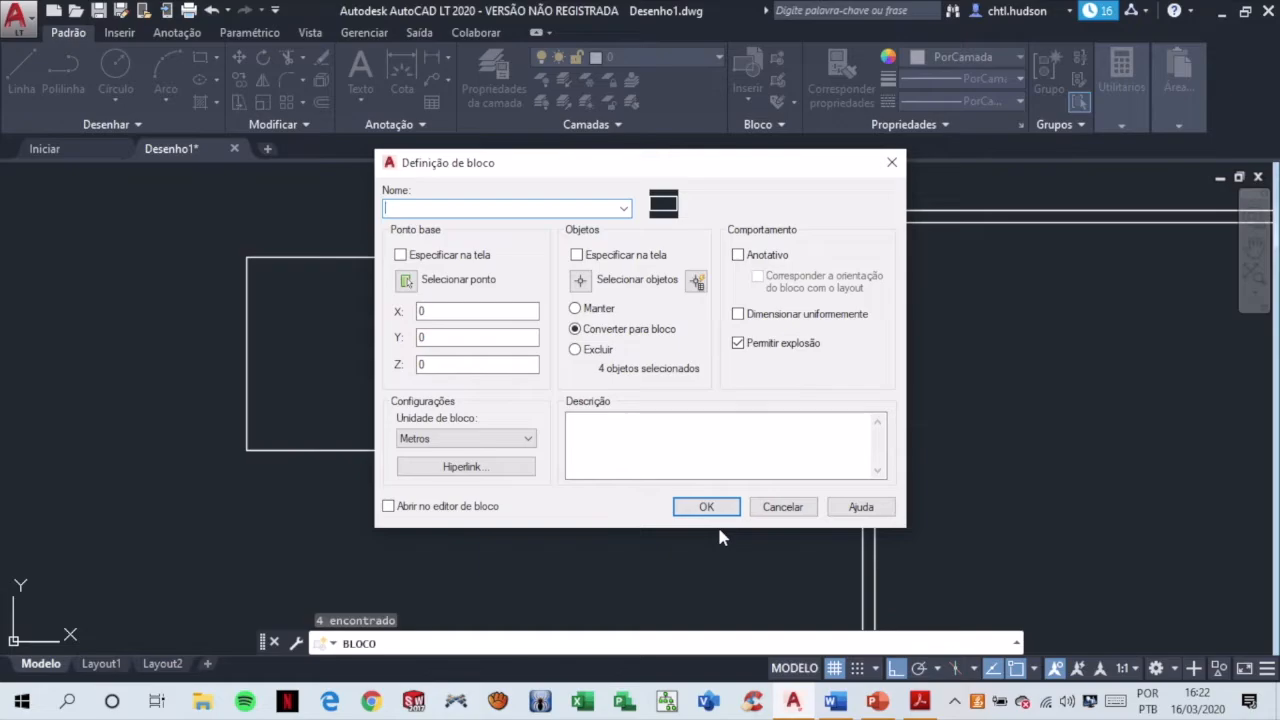
{"action": "type", "text": "Retângulo 1"}
{"action": "left_click", "coordinate": [706, 507]}
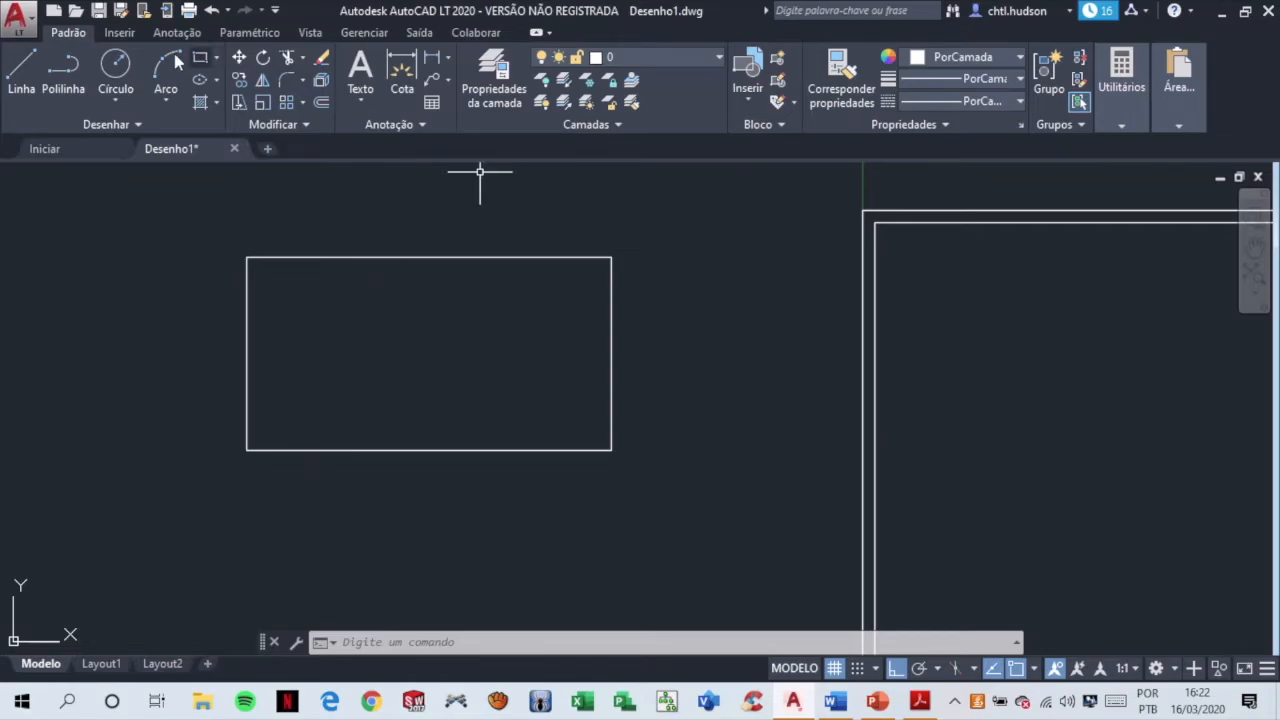
- Open the palette of recently used blocks for insertion
{"action": "left_click", "coordinate": [779, 127]}
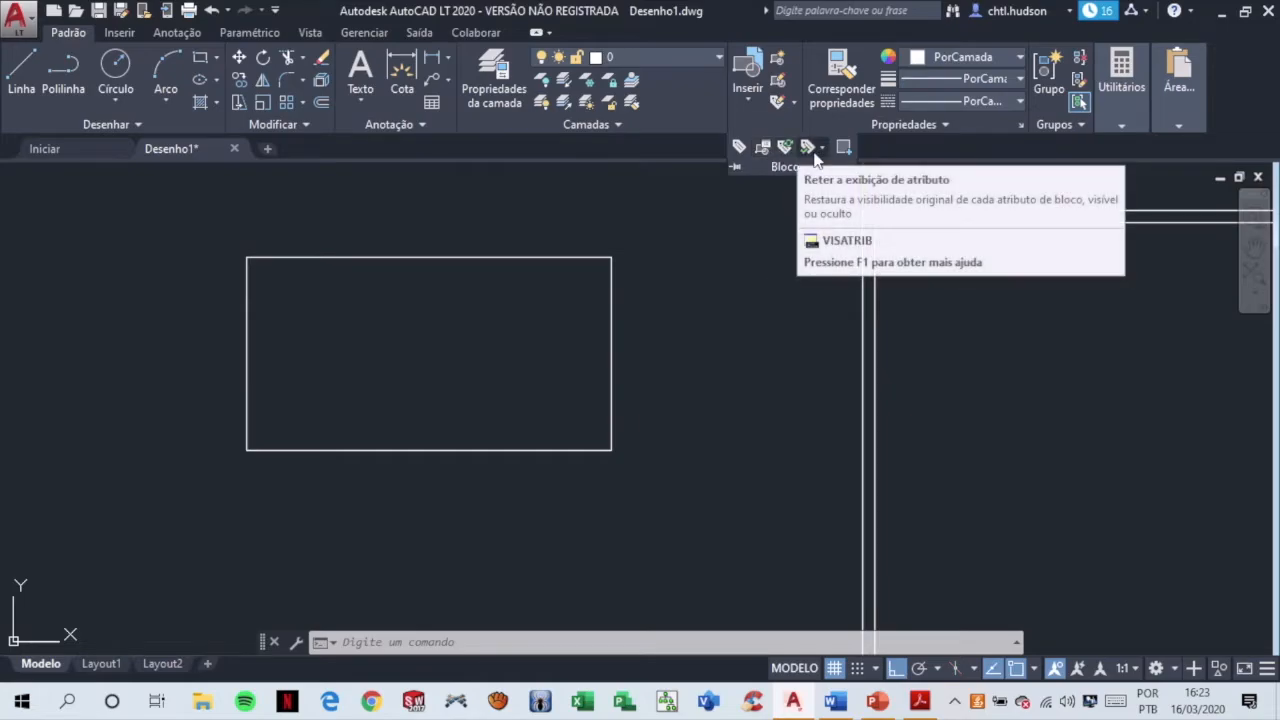
{"action": "left_click", "coordinate": [757, 118]}
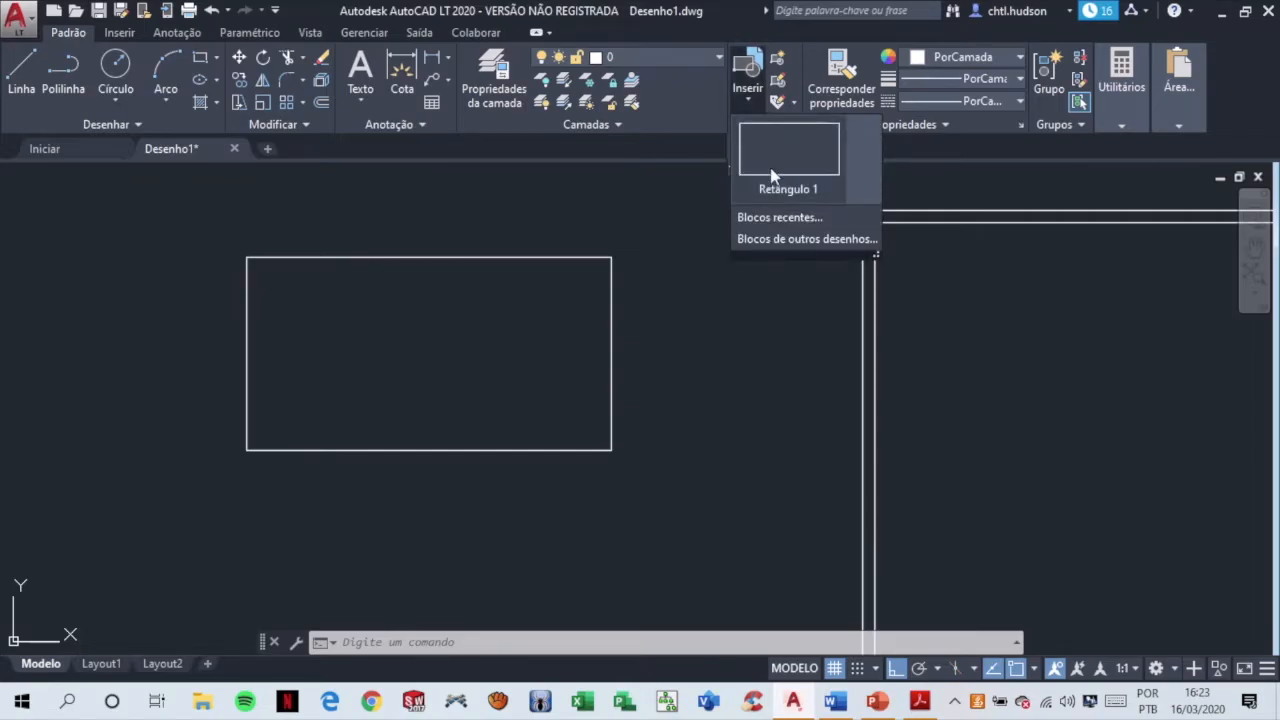
{"action": "left_click", "coordinate": [772, 216]}
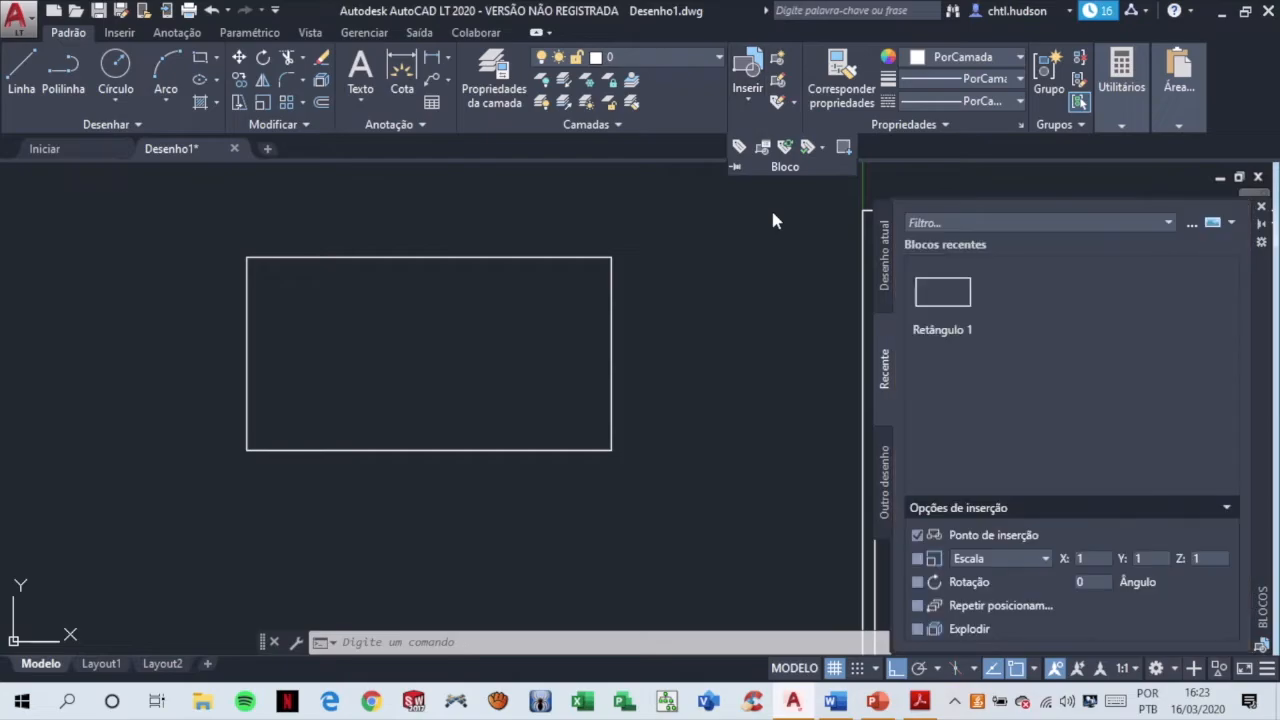
- Insert five copies of the "Retângulo 1" block in the empty area around the original rectangle and close the blocks palette
{"action": "mouse_move", "coordinate": [953, 310]}
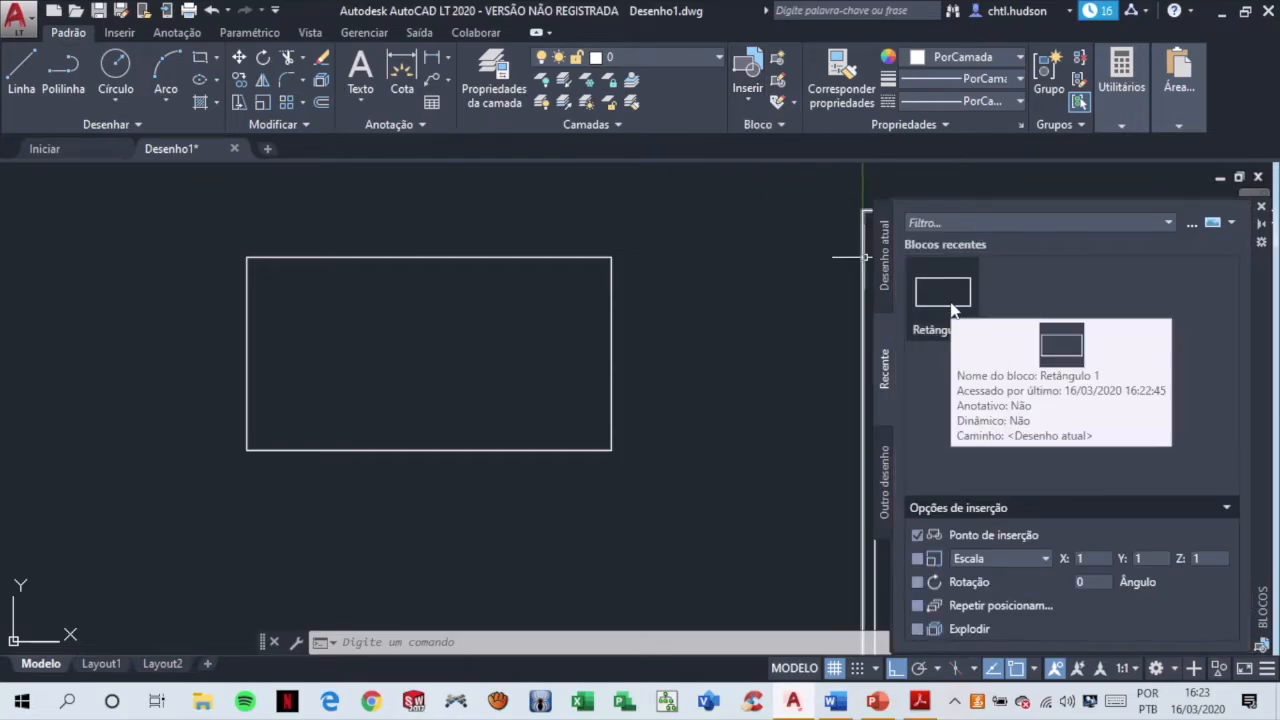
{"action": "left_click_drag", "start_coordinate": [950, 302], "coordinate": [786, 380]}
{"action": "scroll", "coordinate": [787, 383], "scroll_direction": "down", "scroll_amount": 2}
{"action": "scroll", "coordinate": [787, 383], "scroll_direction": "down", "scroll_amount": 2}
{"action": "left_click_drag", "start_coordinate": [949, 304], "coordinate": [449, 423]}
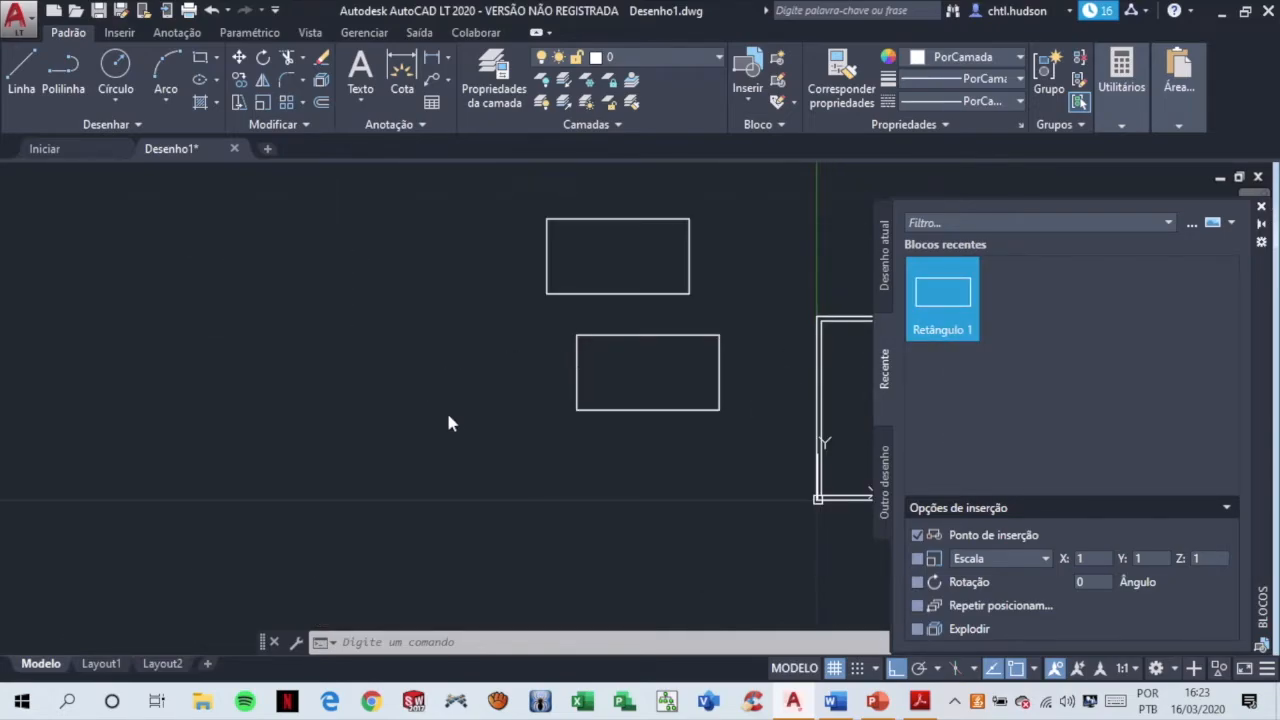
{"action": "left_click_drag", "start_coordinate": [934, 309], "coordinate": [475, 532]}
{"action": "scroll", "coordinate": [686, 486], "scroll_direction": "down", "scroll_amount": 2}
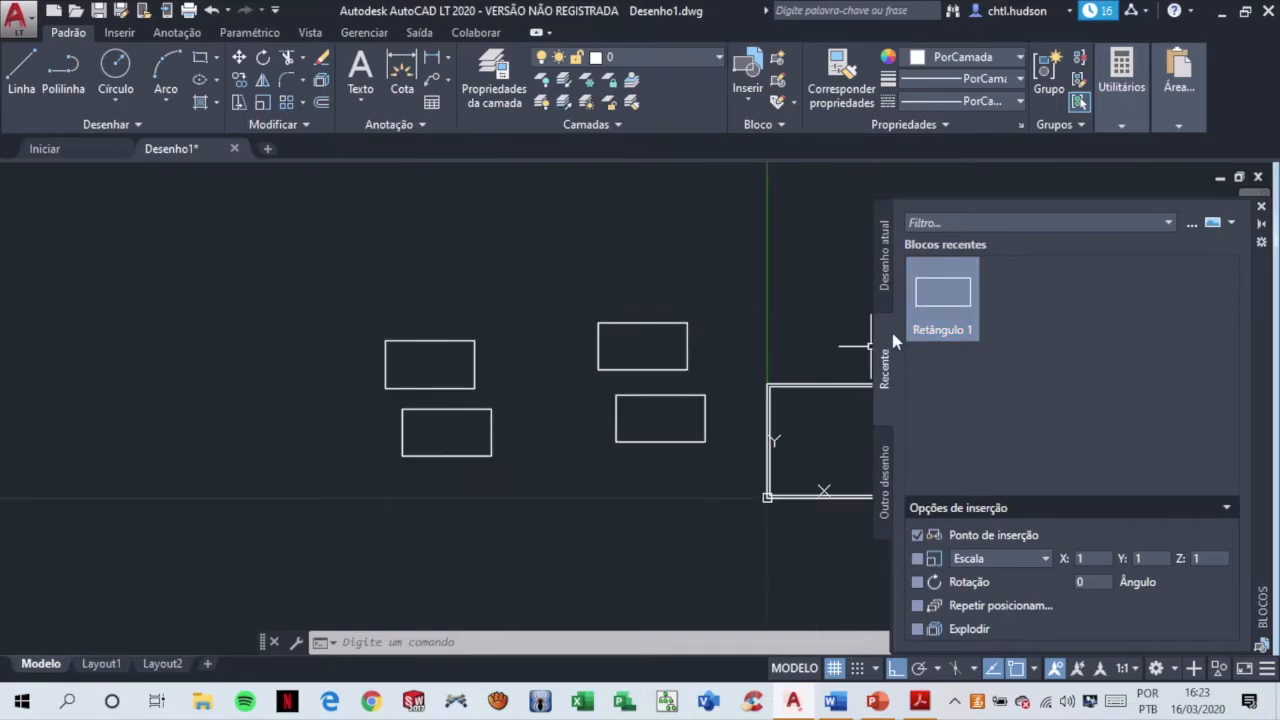
{"action": "left_click_drag", "start_coordinate": [943, 300], "coordinate": [545, 343]}
{"action": "scroll", "coordinate": [630, 359], "scroll_direction": "down", "scroll_amount": 2}
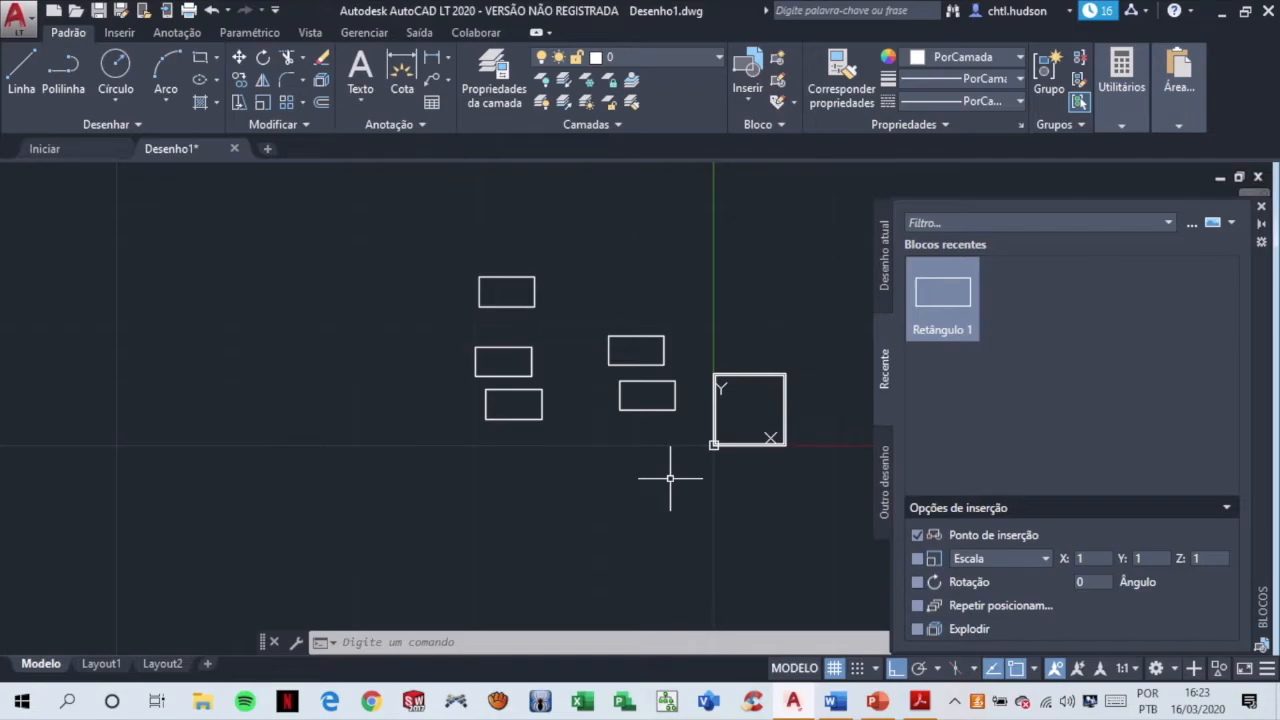
{"action": "left_click_drag", "start_coordinate": [964, 317], "coordinate": [610, 532]}
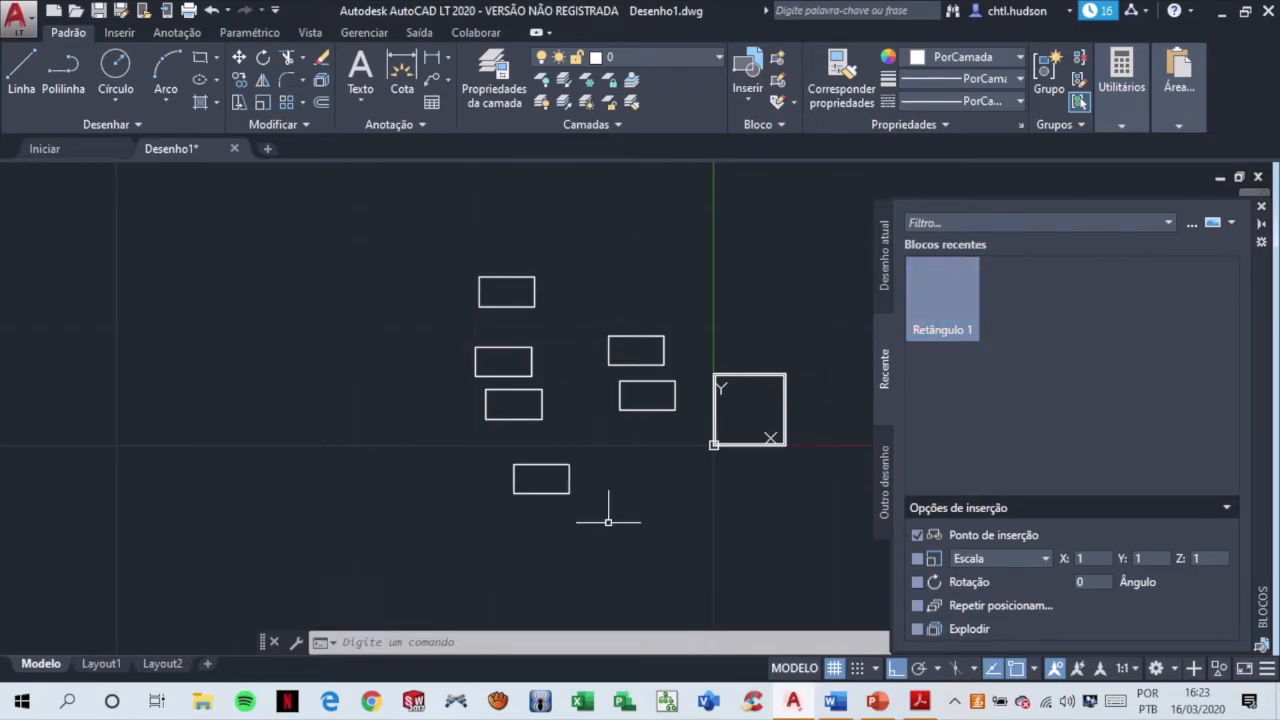
{"action": "left_click", "coordinate": [1262, 207]}
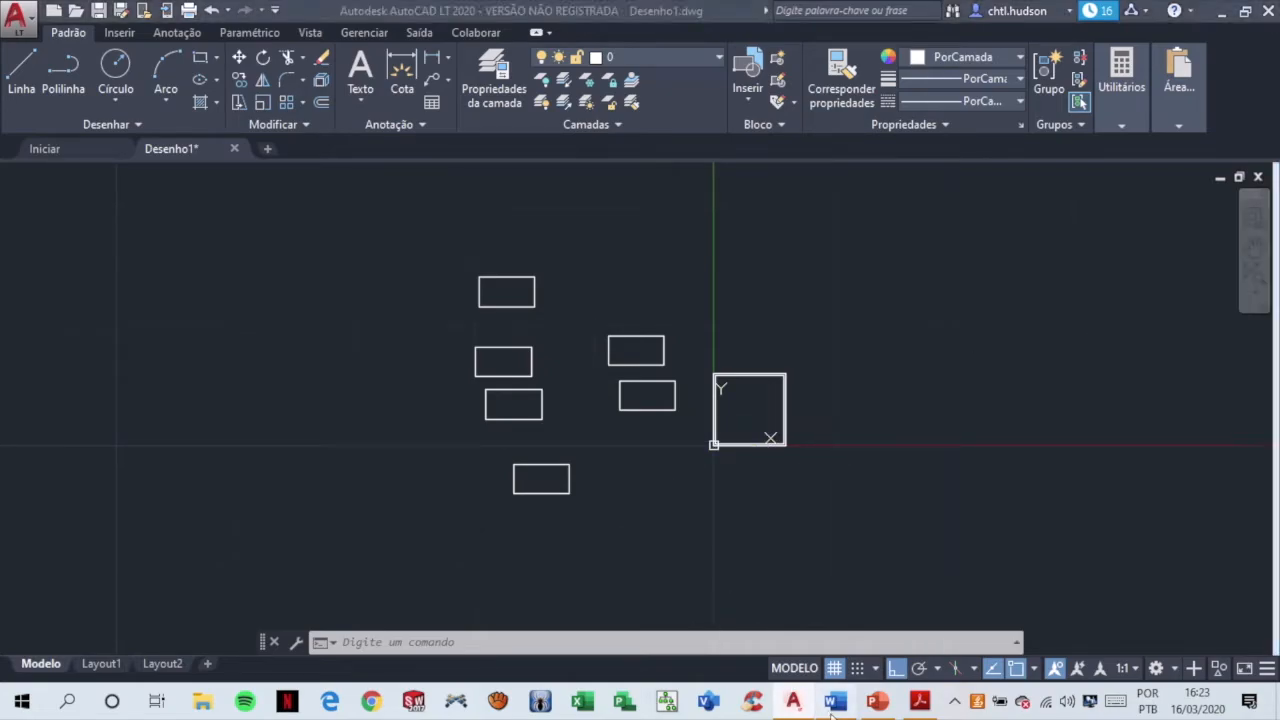
- Switch to Word and select premise 6 about using at least one BLOCO per ambiente
{"action": "left_click", "coordinate": [833, 703]}
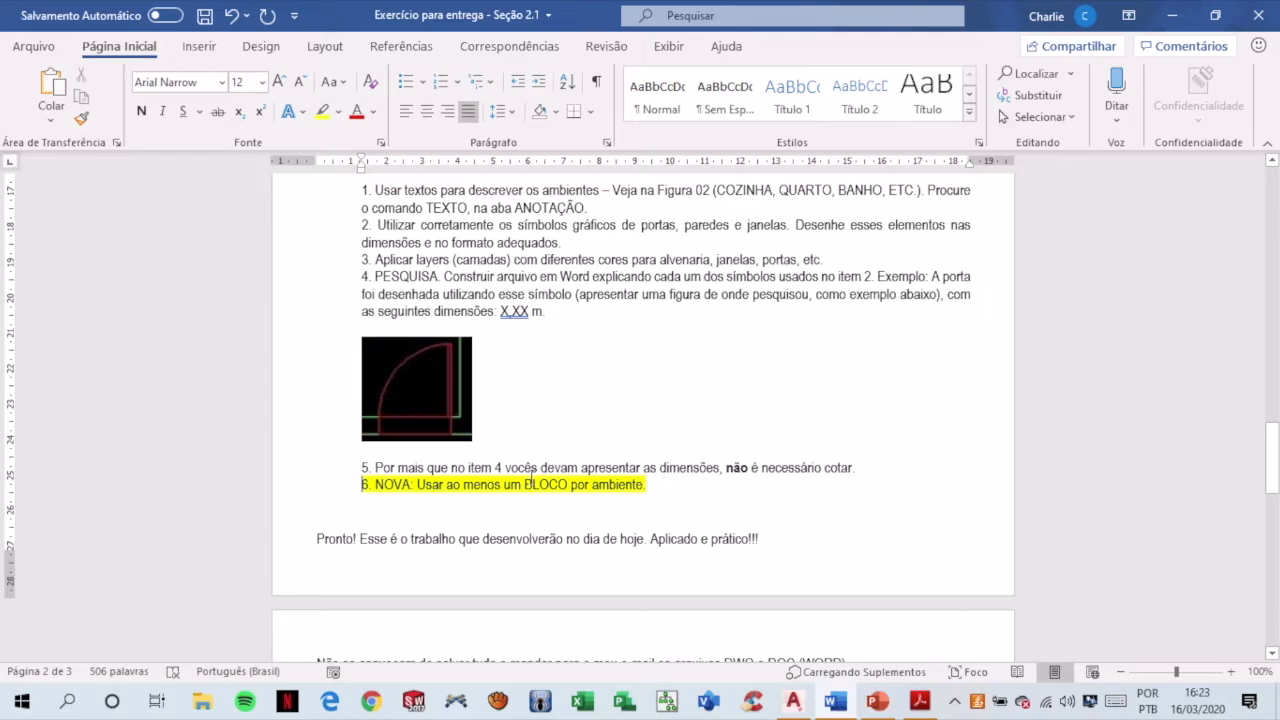
{"action": "left_click_drag", "start_coordinate": [645, 487], "coordinate": [361, 490]}
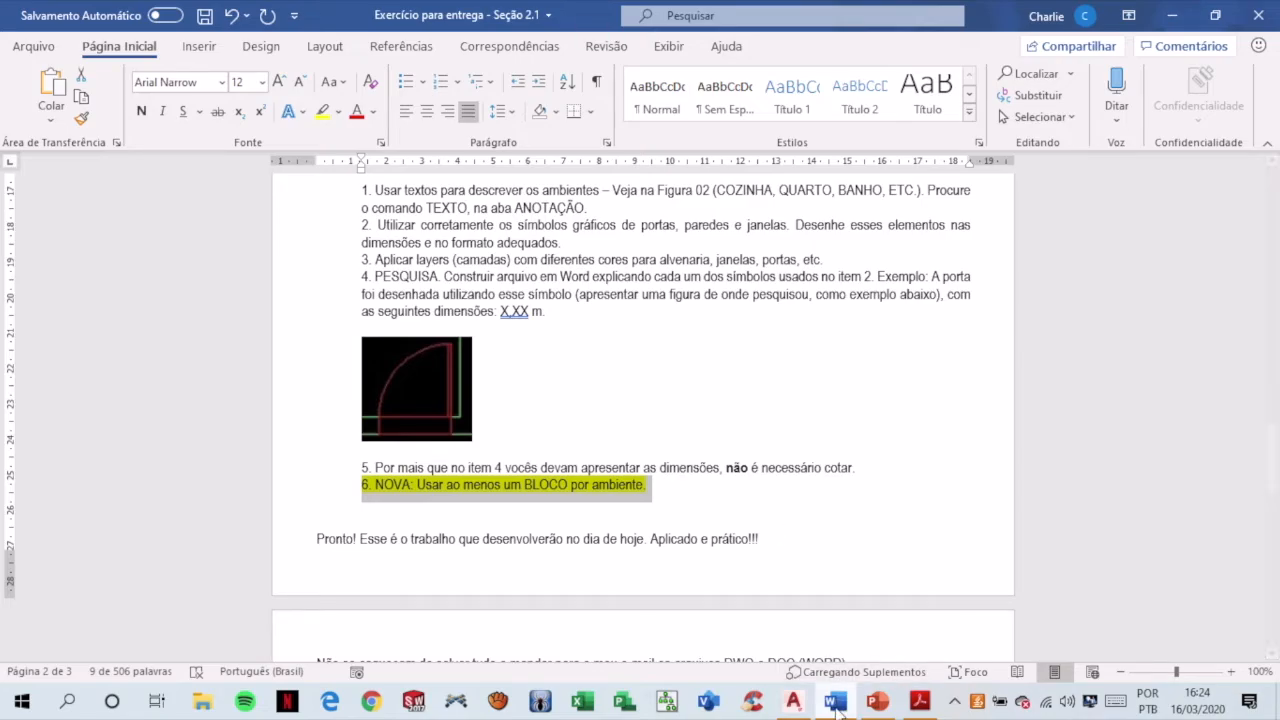
- Switch to AutoCAD and explode one of the rectangle blocks in the group beside the square with EXPLODIR
{"action": "left_click", "coordinate": [793, 702]}
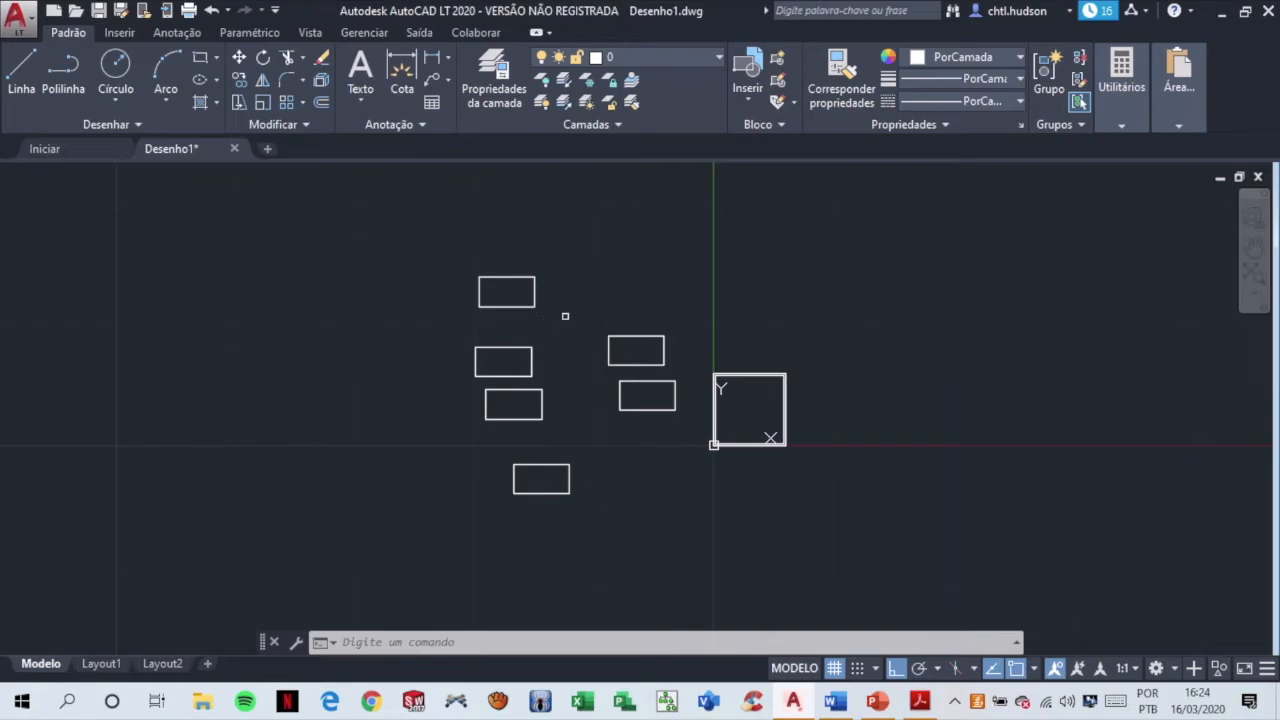
{"action": "scroll", "coordinate": [530, 305], "scroll_direction": "up", "scroll_amount": 4}
{"action": "middle_click_drag", "start_coordinate": [497, 289], "coordinate": [529, 374]}
{"action": "scroll", "coordinate": [622, 380], "scroll_direction": "down", "scroll_amount": 2}
{"action": "middle_click_drag", "start_coordinate": [622, 369], "coordinate": [651, 274]}
{"action": "scroll", "coordinate": [655, 417], "scroll_direction": "down", "scroll_amount": 5}
{"action": "scroll", "coordinate": [647, 392], "scroll_direction": "up", "scroll_amount": 9}
{"action": "middle_click_drag", "start_coordinate": [647, 392], "coordinate": [647, 427]}
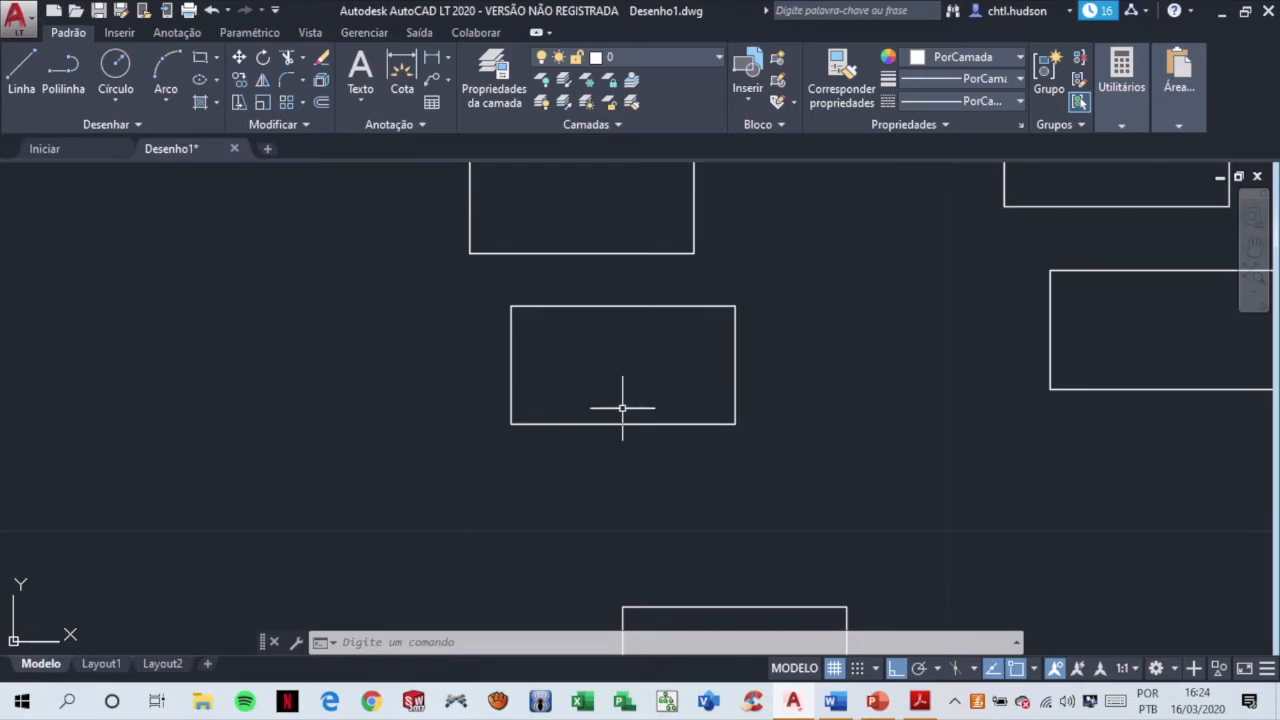
{"action": "left_click", "coordinate": [489, 291]}
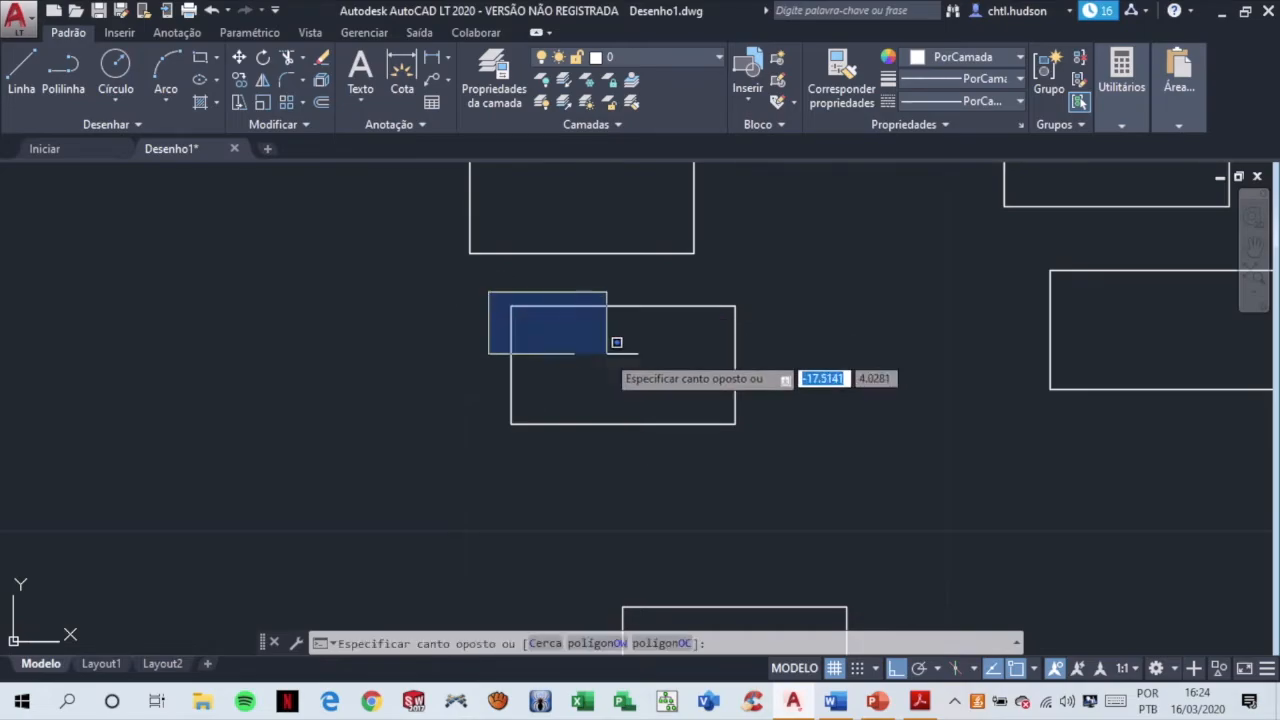
{"action": "left_click", "coordinate": [783, 462]}
{"action": "type", "text": "EXPLODIR"}
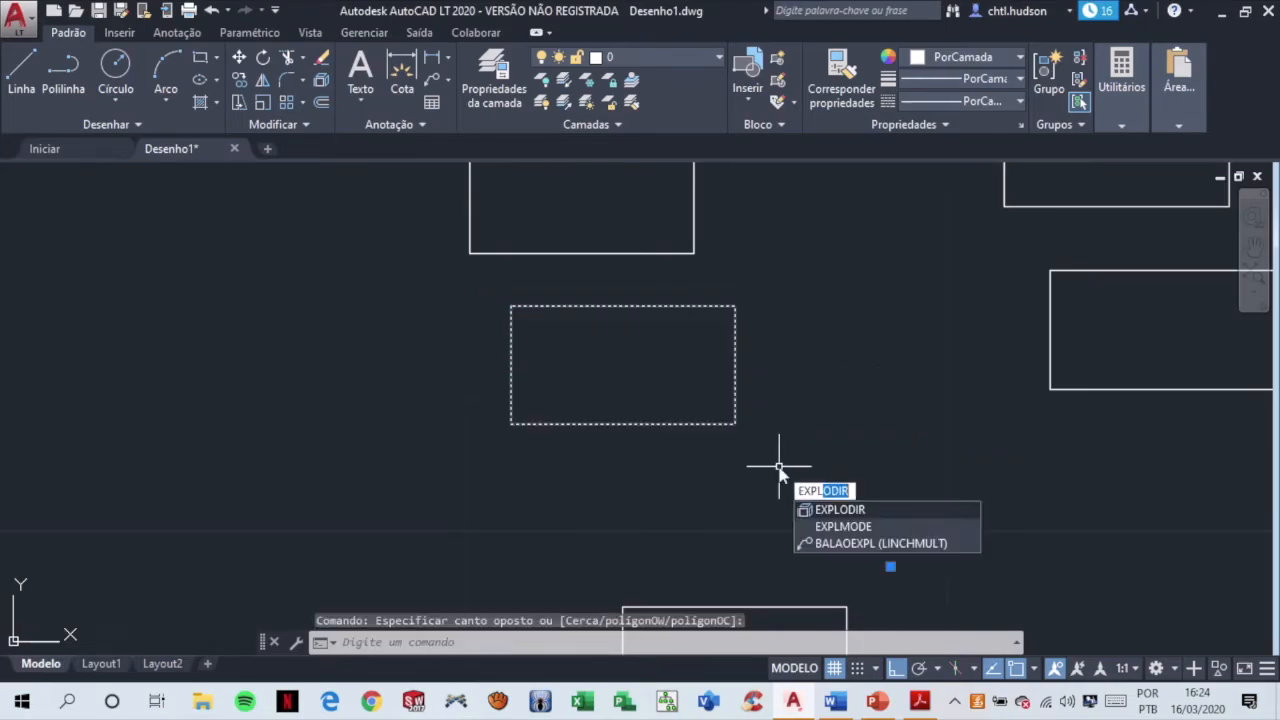
{"action": "key", "text": "Return"}
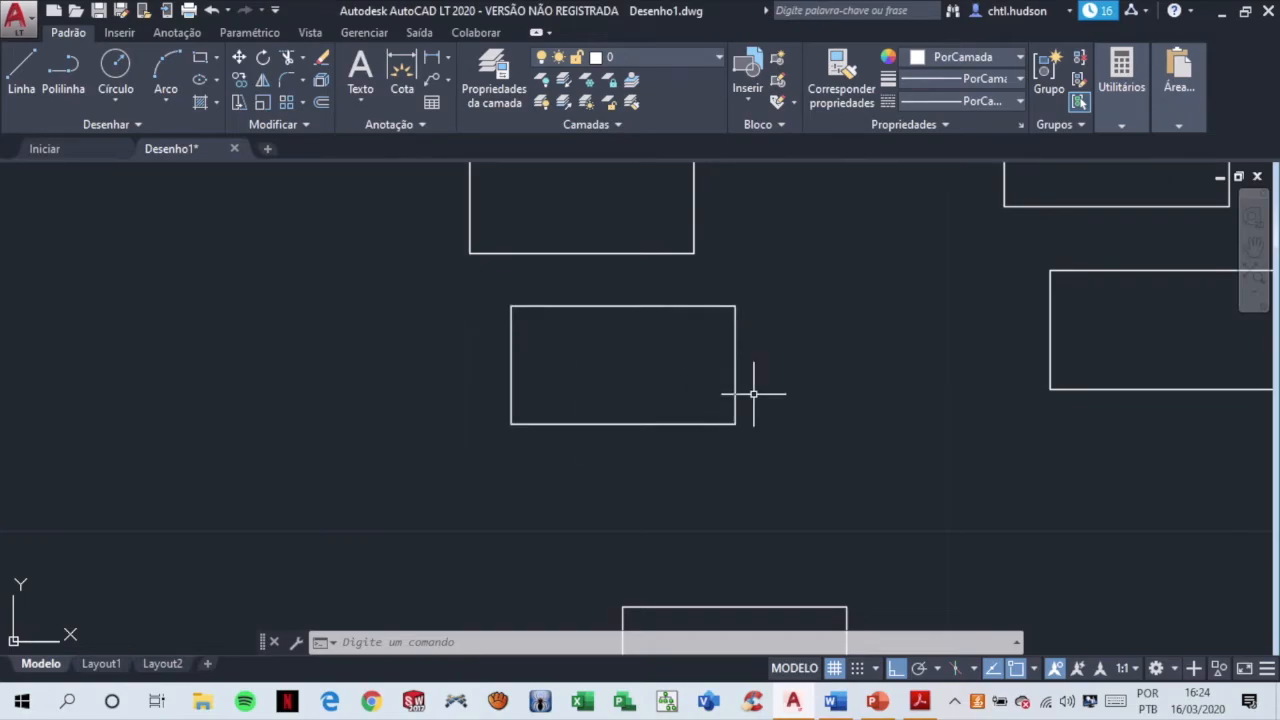
- Review the recent blocks palette with "Retângulo 1" and its insertion options, close it, and look over all the rectangles
{"action": "left_click", "coordinate": [752, 110]}
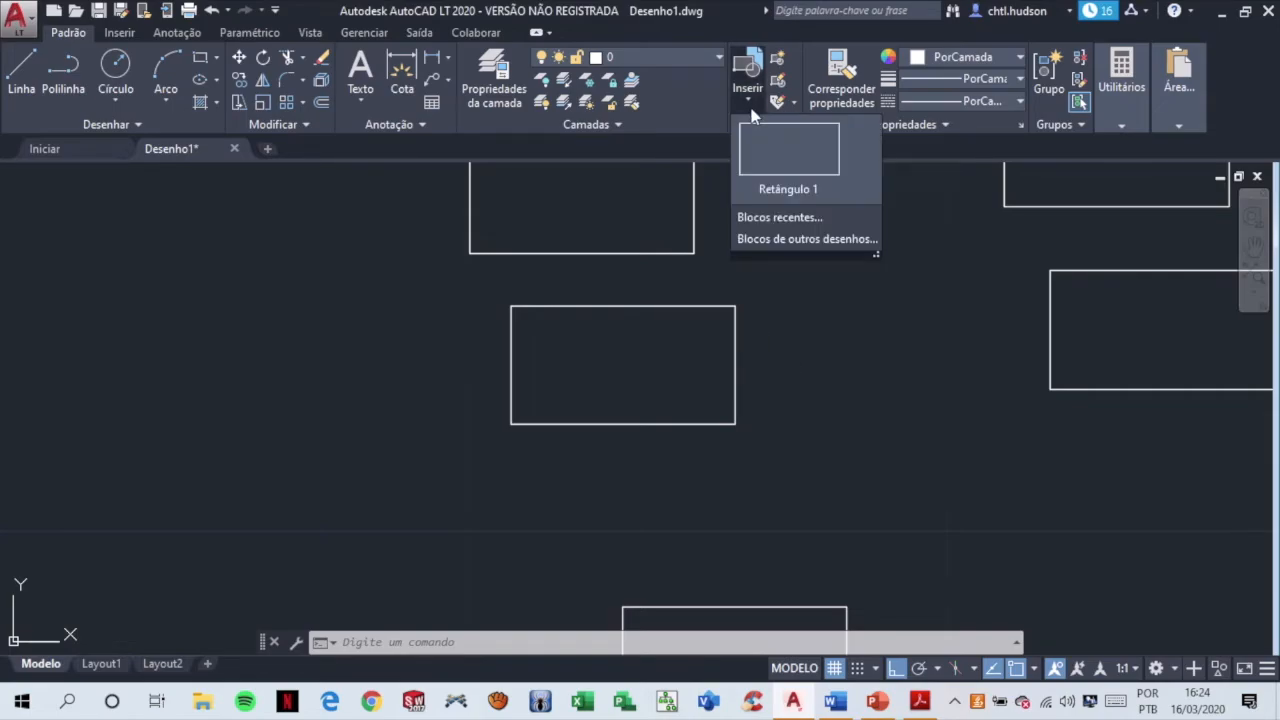
{"action": "left_click", "coordinate": [779, 216]}
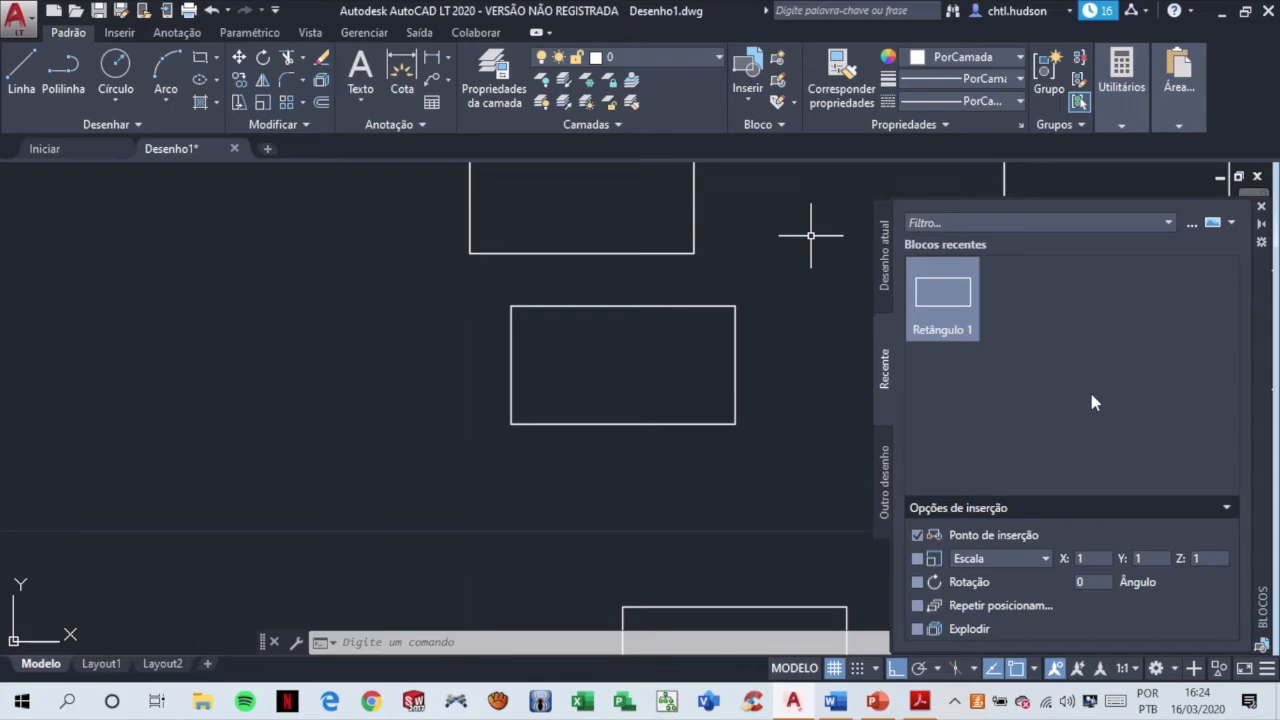
{"action": "left_click", "coordinate": [771, 443]}
{"action": "key", "text": "Escape"}
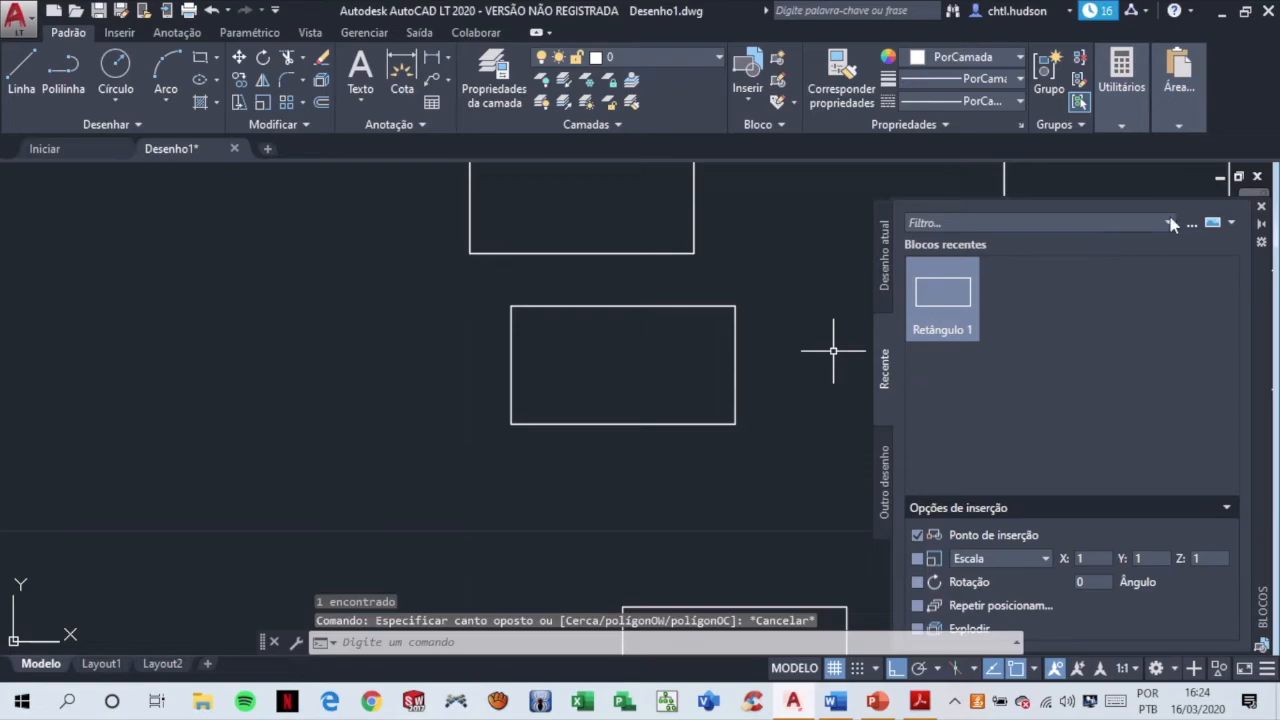
{"action": "scroll", "coordinate": [951, 309], "scroll_direction": "down", "scroll_amount": 2}
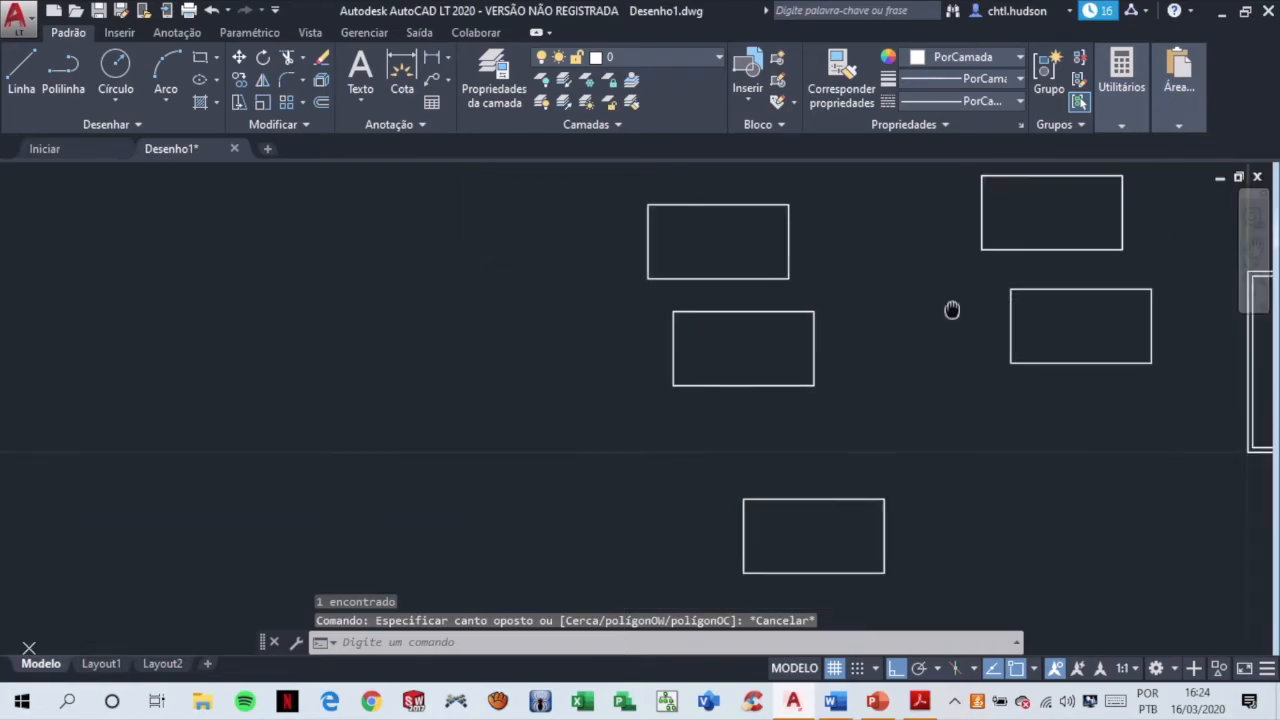
{"action": "middle_click_drag", "start_coordinate": [951, 309], "coordinate": [631, 286]}
{"action": "scroll", "coordinate": [660, 286], "scroll_direction": "down", "scroll_amount": 2}
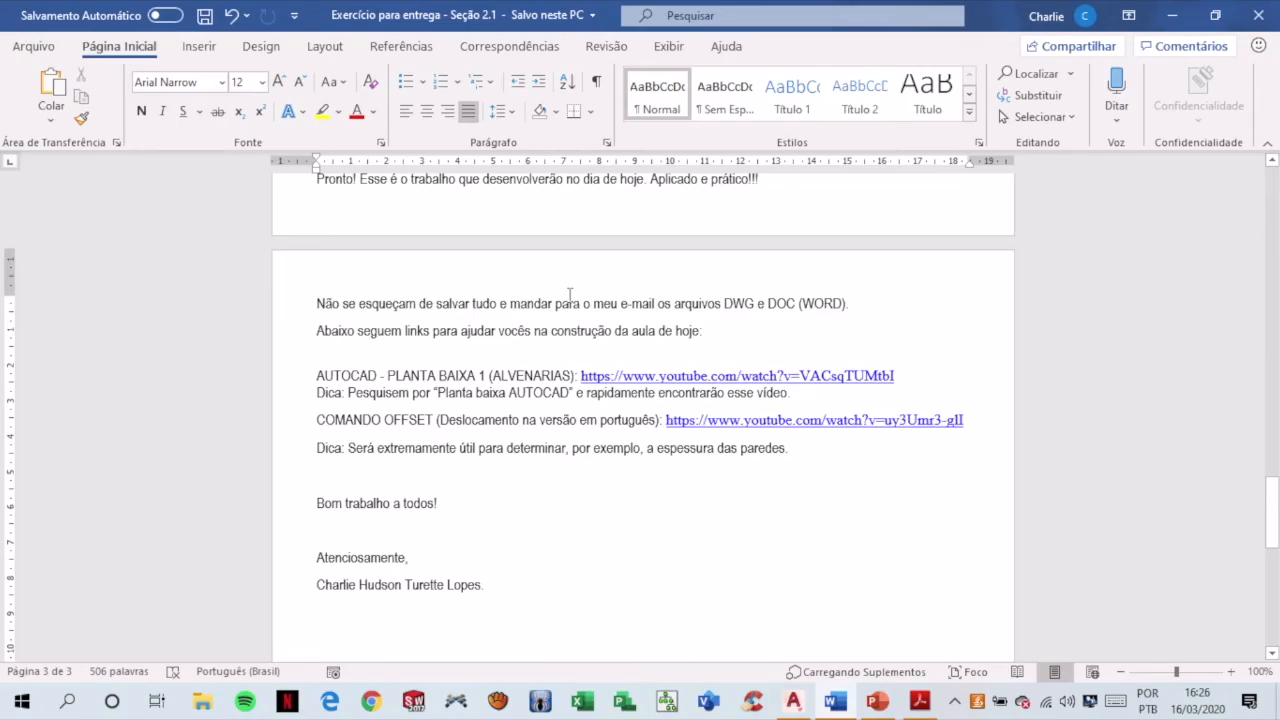
- In the Word document, read the reminder to save and e-mail the DWG and DOC (WORD) files, selecting its key words
{"action": "left_click_drag", "start_coordinate": [314, 303], "coordinate": [728, 305]}
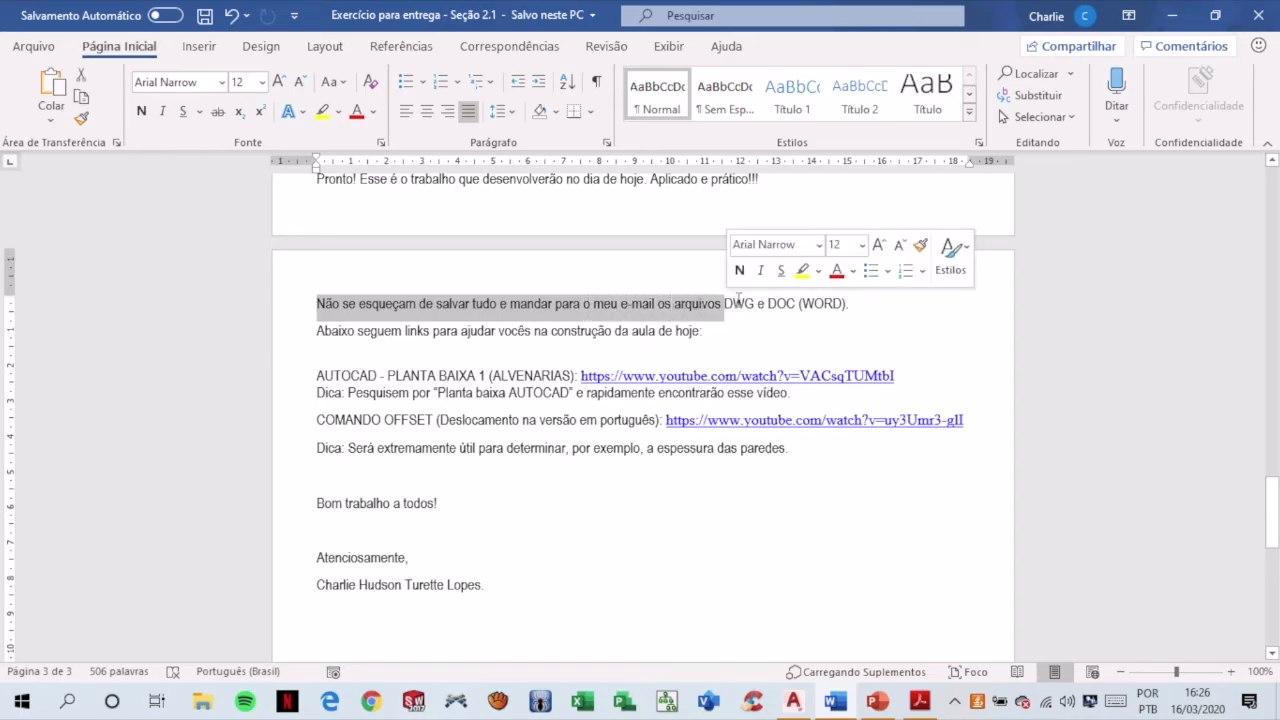
{"action": "double_click", "coordinate": [740, 304]}
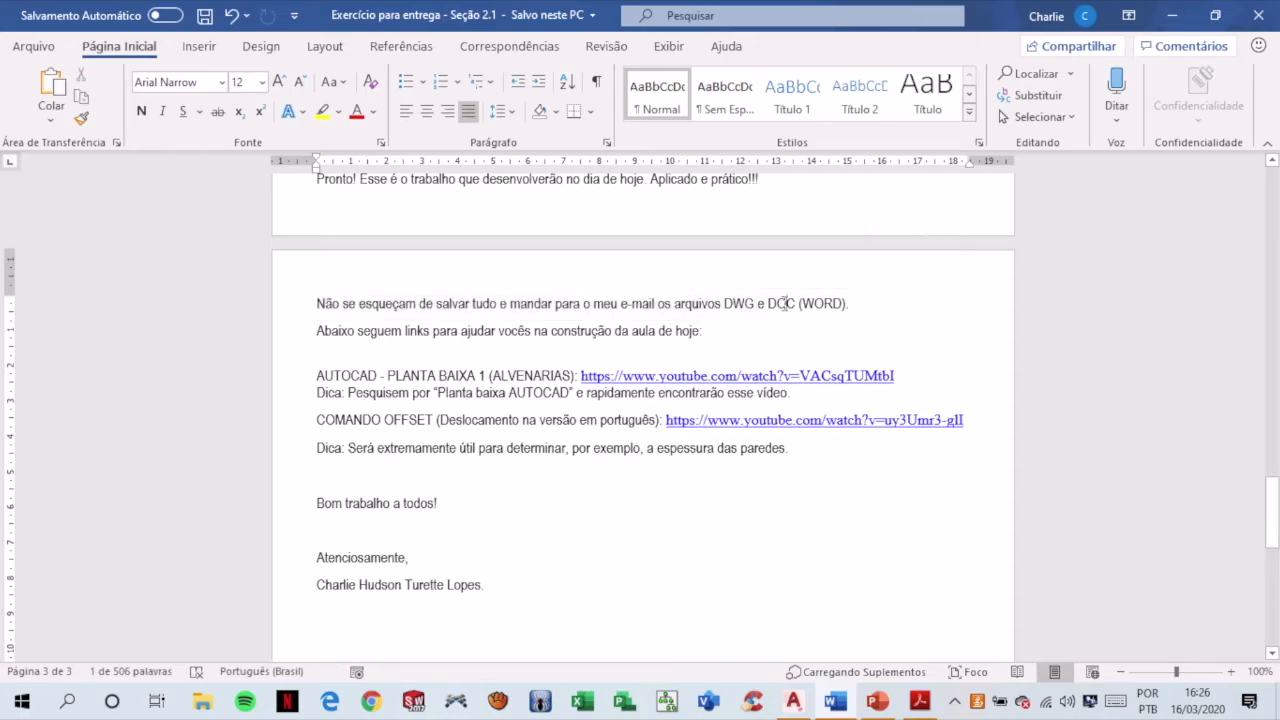
{"action": "double_click", "coordinate": [780, 304]}
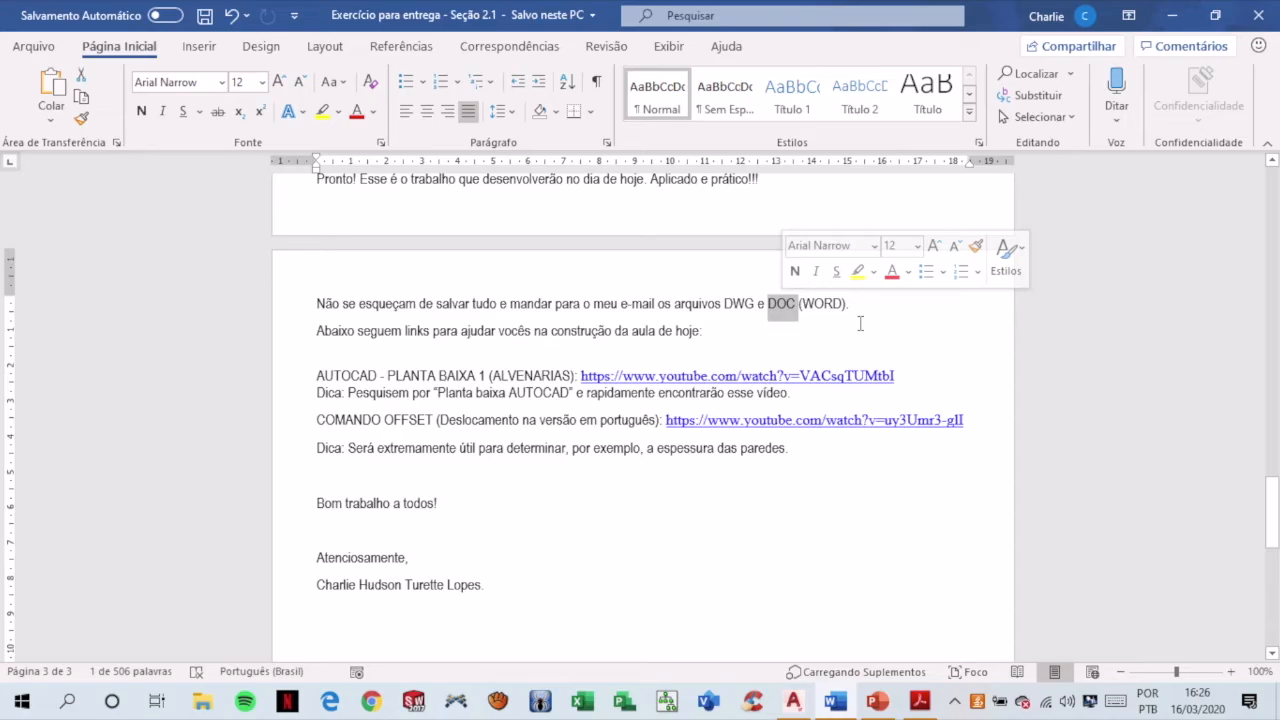
{"action": "double_click", "coordinate": [818, 304]}
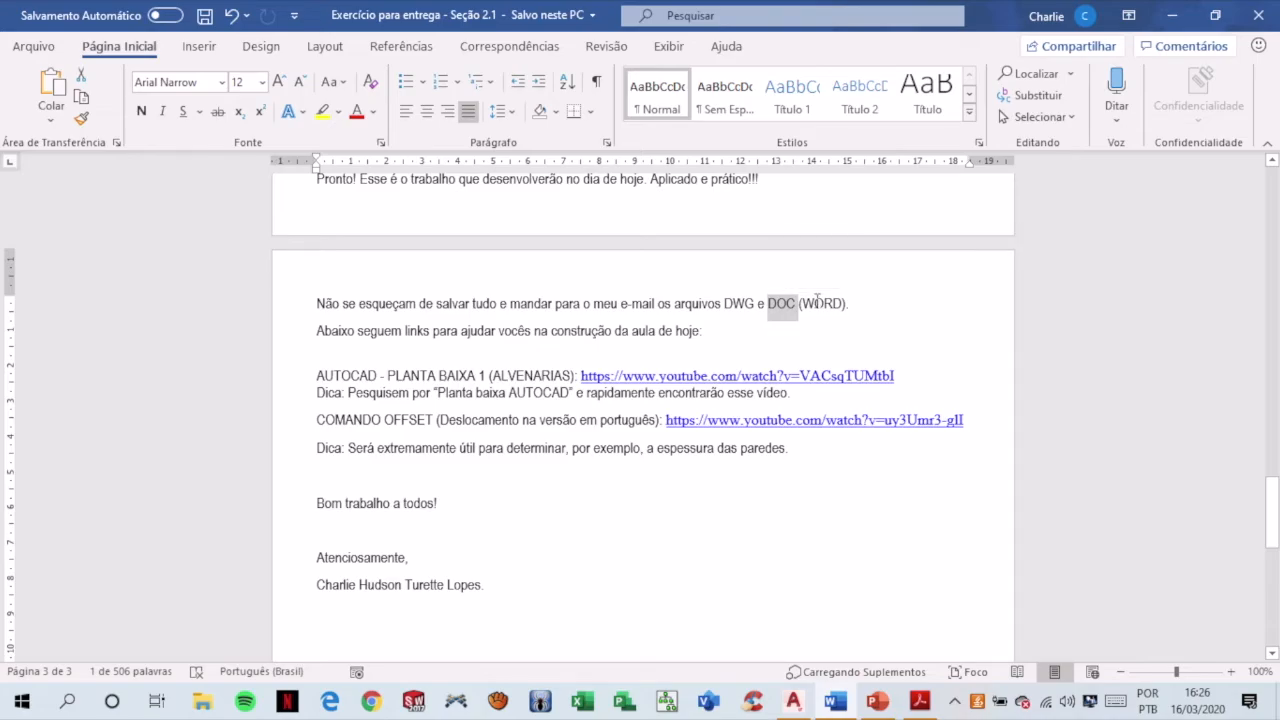
- Return to the Orientações section on the first page and select each class's submission date in turn
{"action": "scroll", "coordinate": [769, 315], "scroll_direction": "up", "scroll_amount": 20}
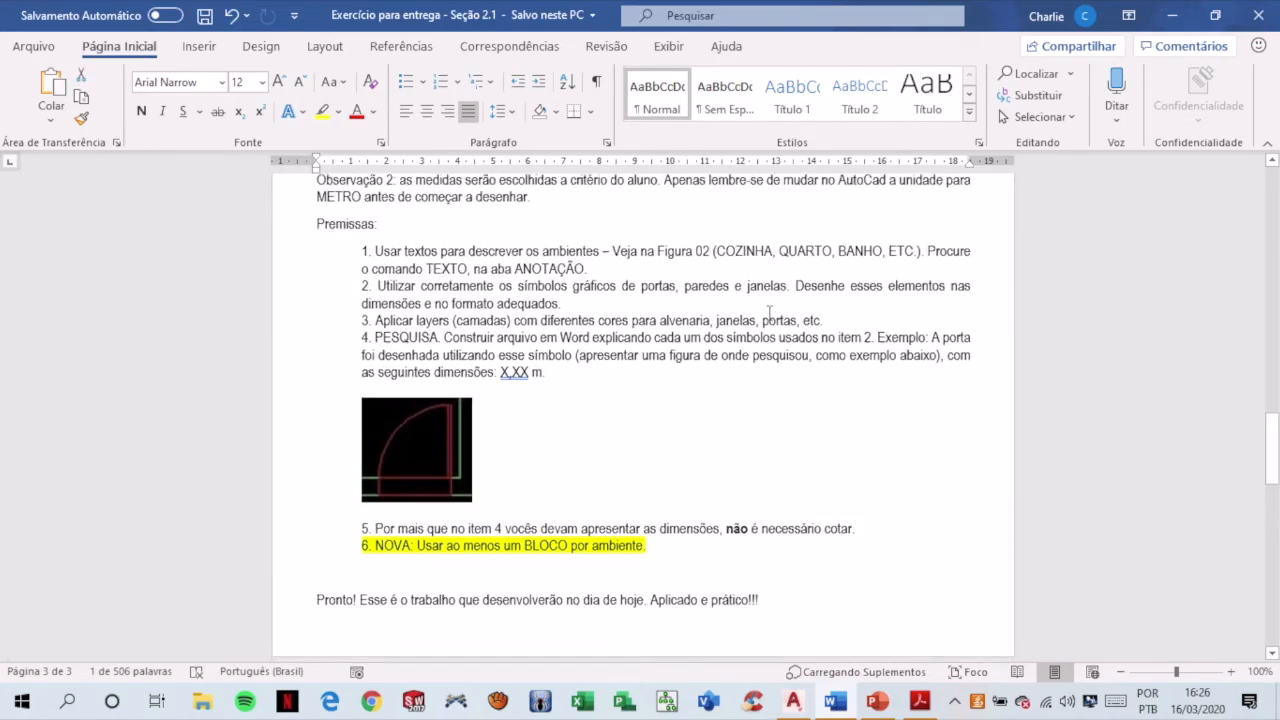
{"action": "scroll", "coordinate": [780, 279], "scroll_direction": "down", "scroll_amount": 2}
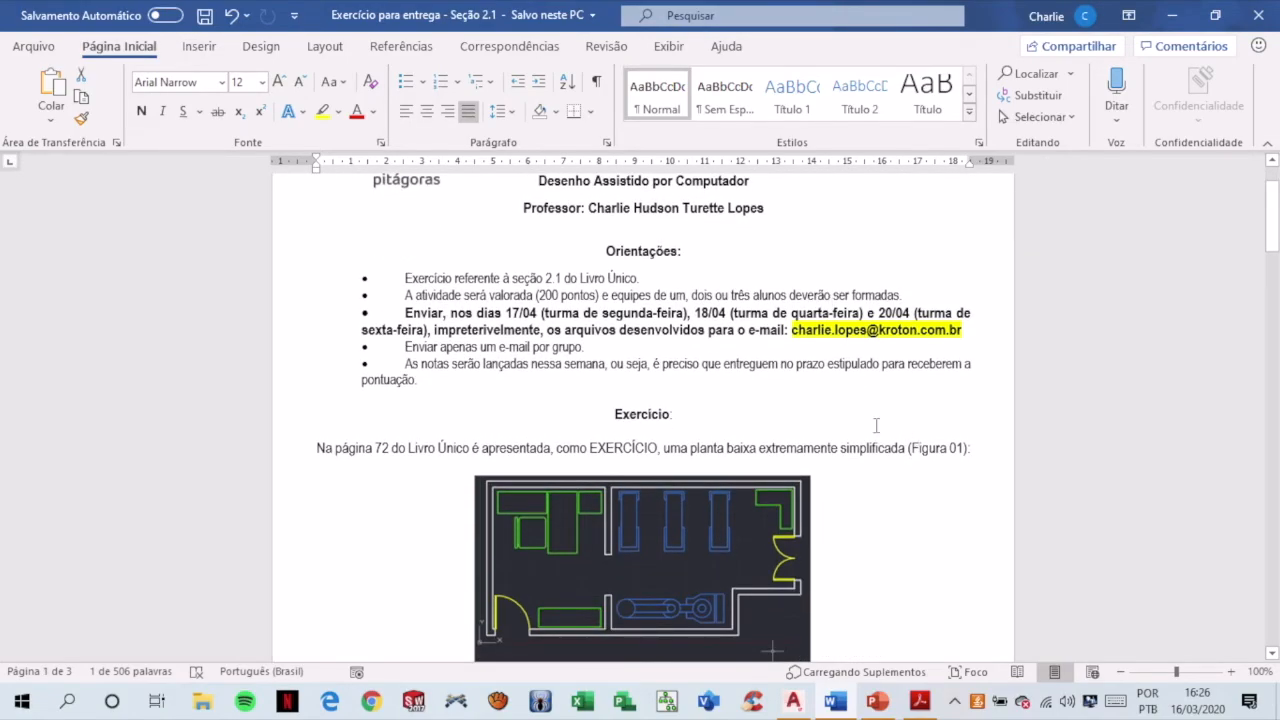
{"action": "scroll", "coordinate": [771, 416], "scroll_direction": "down", "scroll_amount": 9}
{"action": "scroll", "coordinate": [771, 416], "scroll_direction": "up", "scroll_amount": 8}
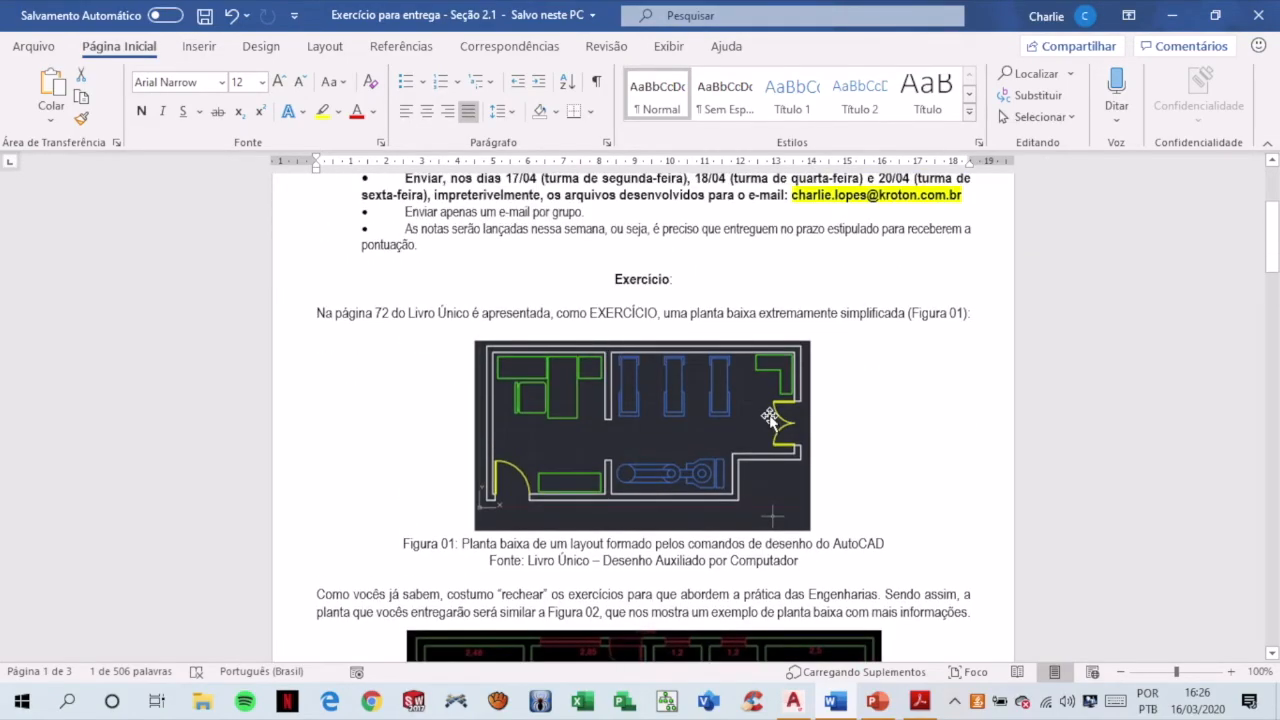
{"action": "double_click", "coordinate": [521, 267]}
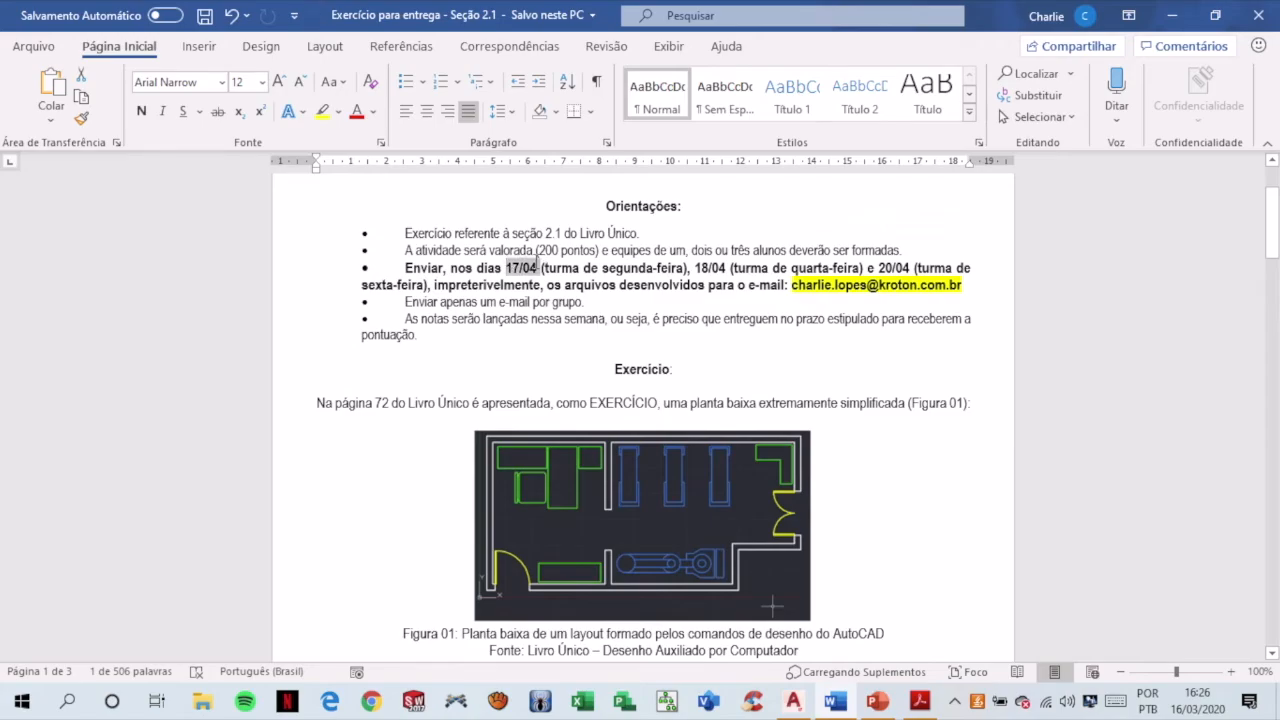
{"action": "double_click", "coordinate": [712, 268]}
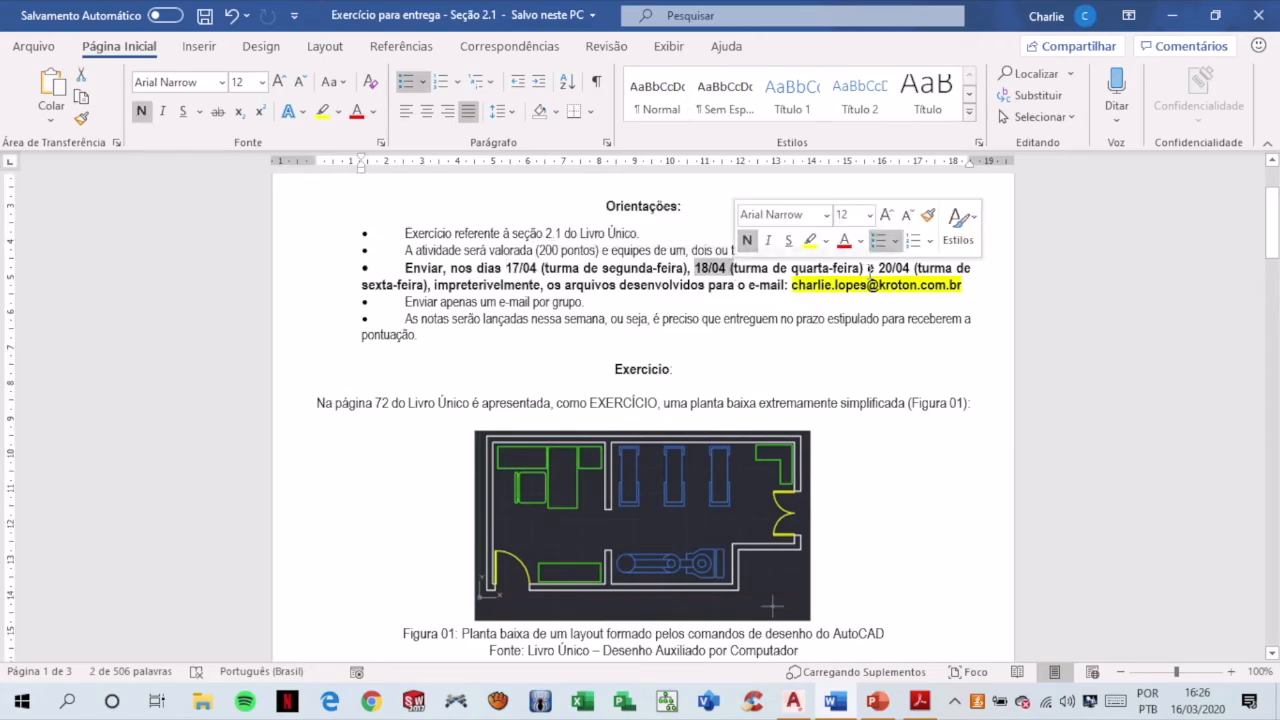
{"action": "double_click", "coordinate": [894, 268]}
- Select the words "COMANDO OFFSET" in the help links on the last page and switch to AutoCAD
{"action": "scroll", "coordinate": [690, 330], "scroll_direction": "down", "scroll_amount": 20}
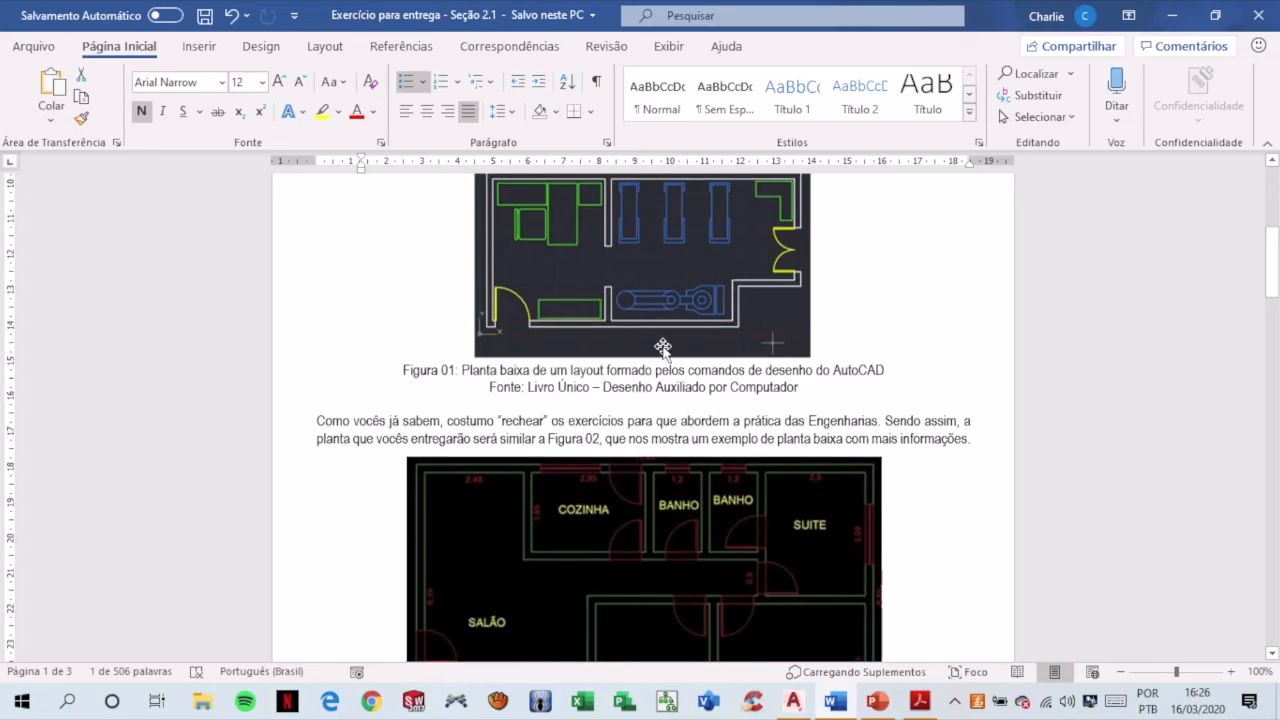
{"action": "scroll", "coordinate": [664, 347], "scroll_direction": "down", "scroll_amount": 8}
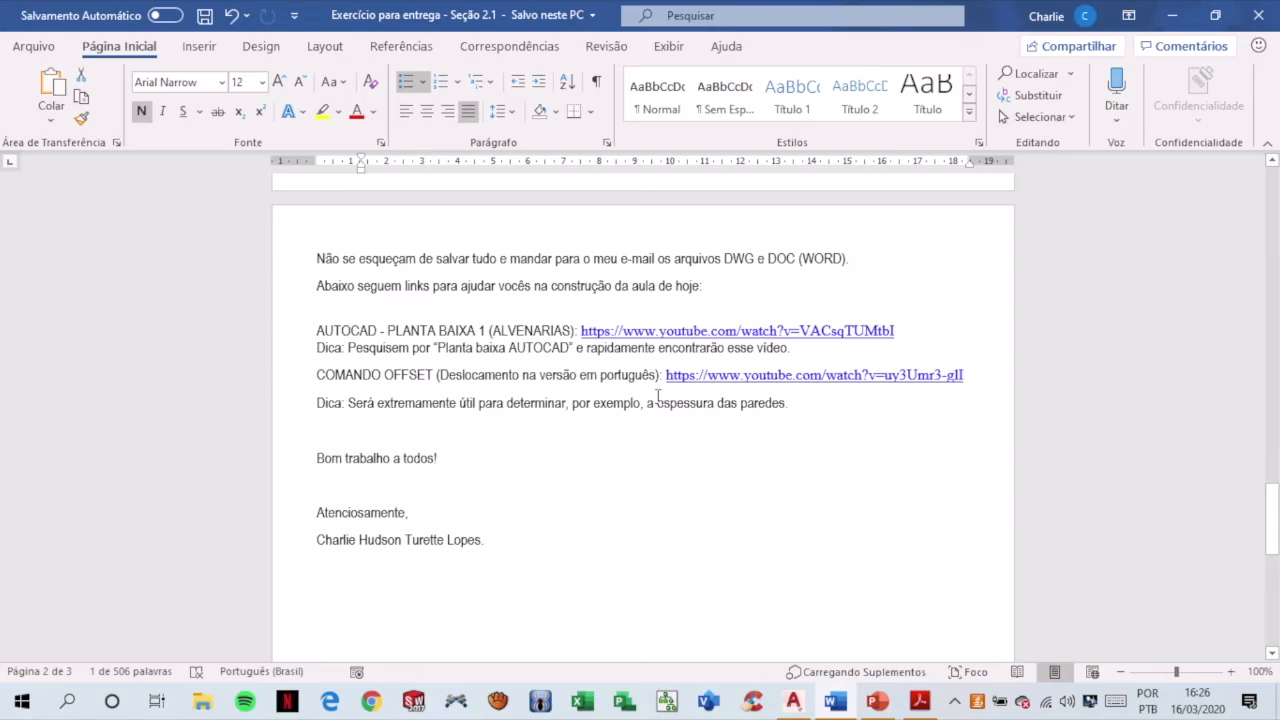
{"action": "left_click_drag", "start_coordinate": [320, 373], "coordinate": [434, 370]}
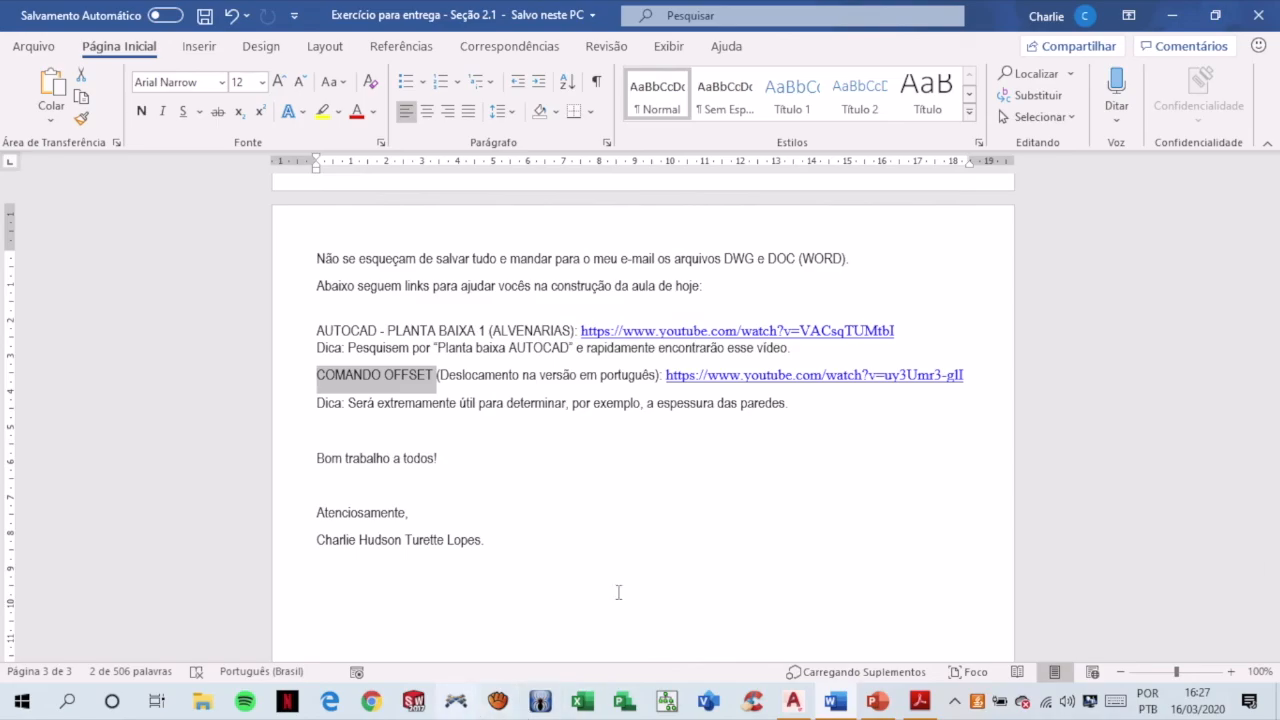
{"action": "left_click", "coordinate": [793, 702]}
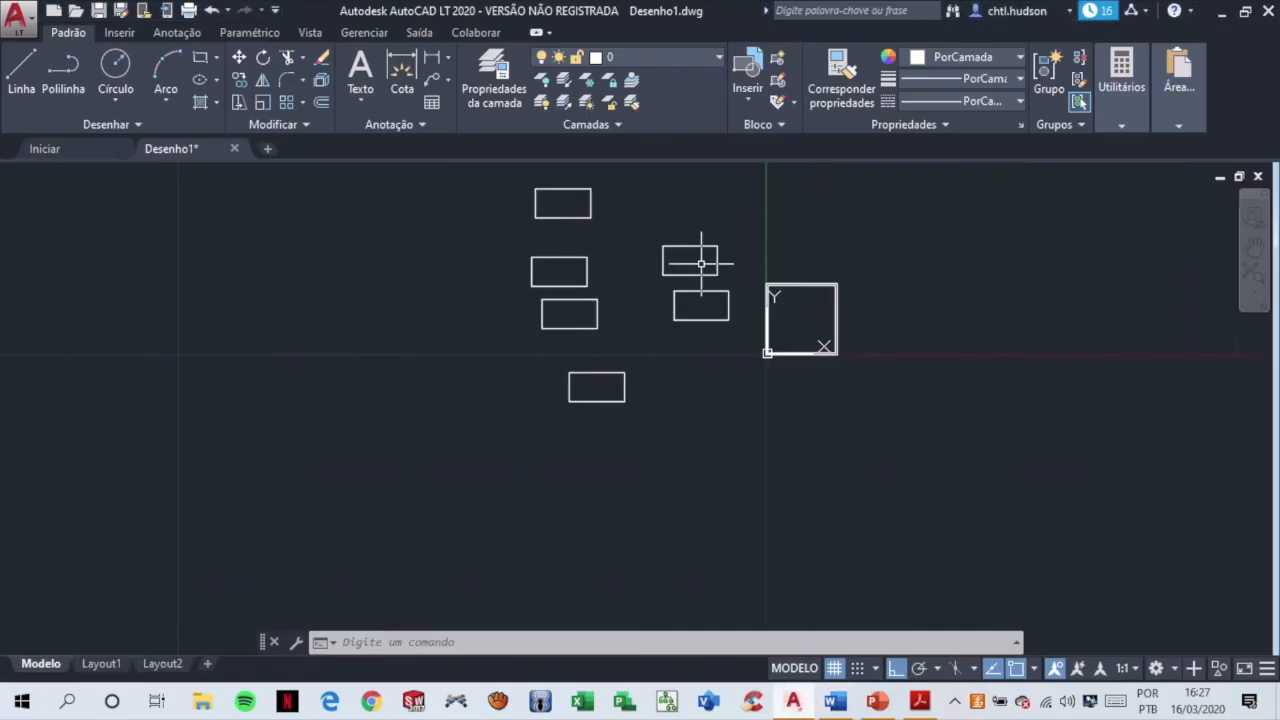